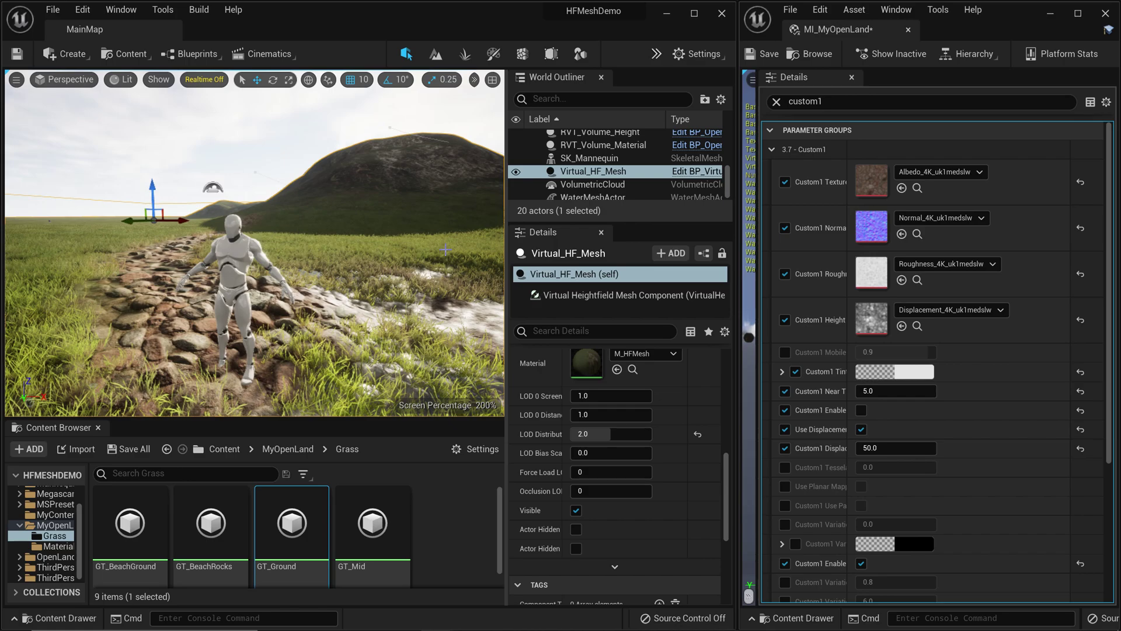
Step: Set the Custom1 Displacement Multiplier of the landscape material instance to 0
{"action": "scroll", "coordinate": [445, 250], "scroll_direction": "up", "scroll_amount": 10}
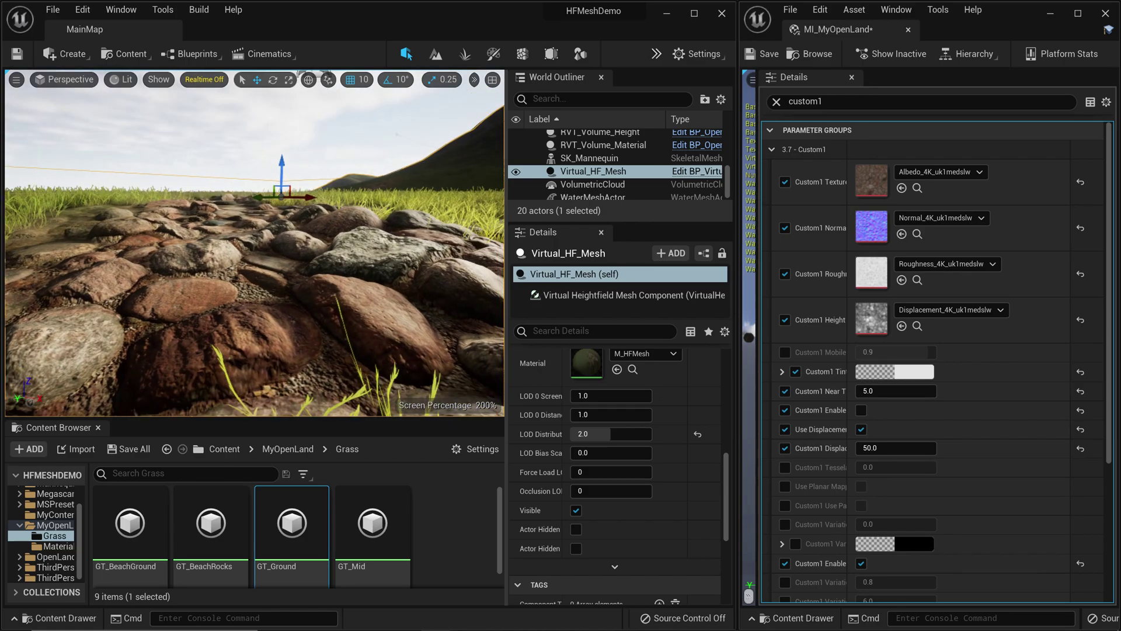
{"action": "scroll", "coordinate": [344, 308], "scroll_direction": "down", "scroll_amount": 10}
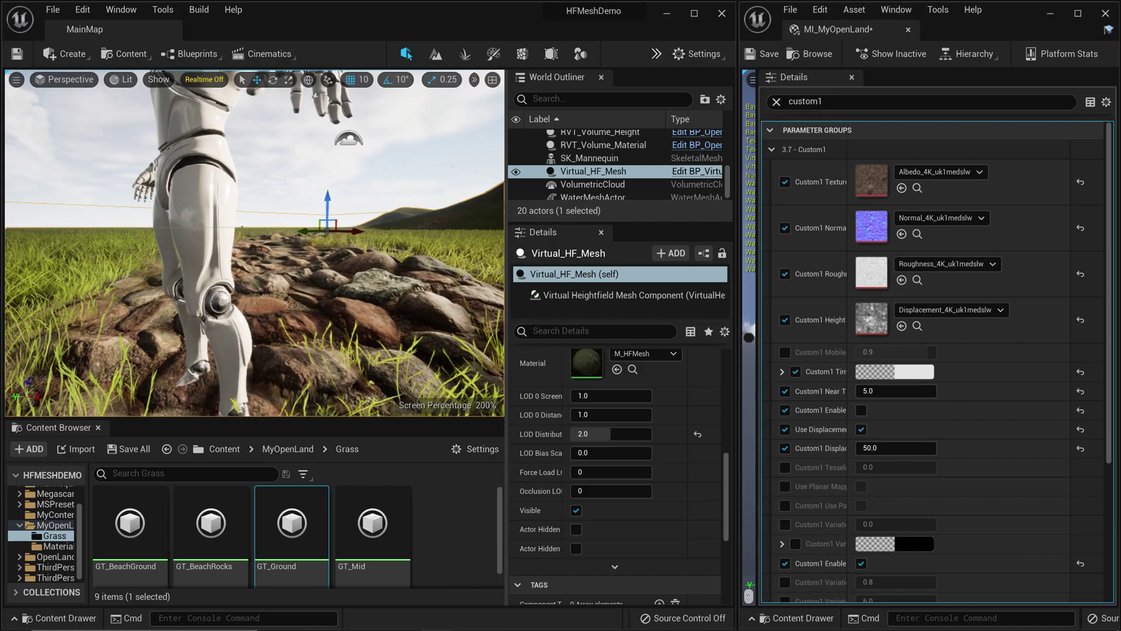
{"action": "scroll", "coordinate": [345, 306], "scroll_direction": "up", "scroll_amount": 6}
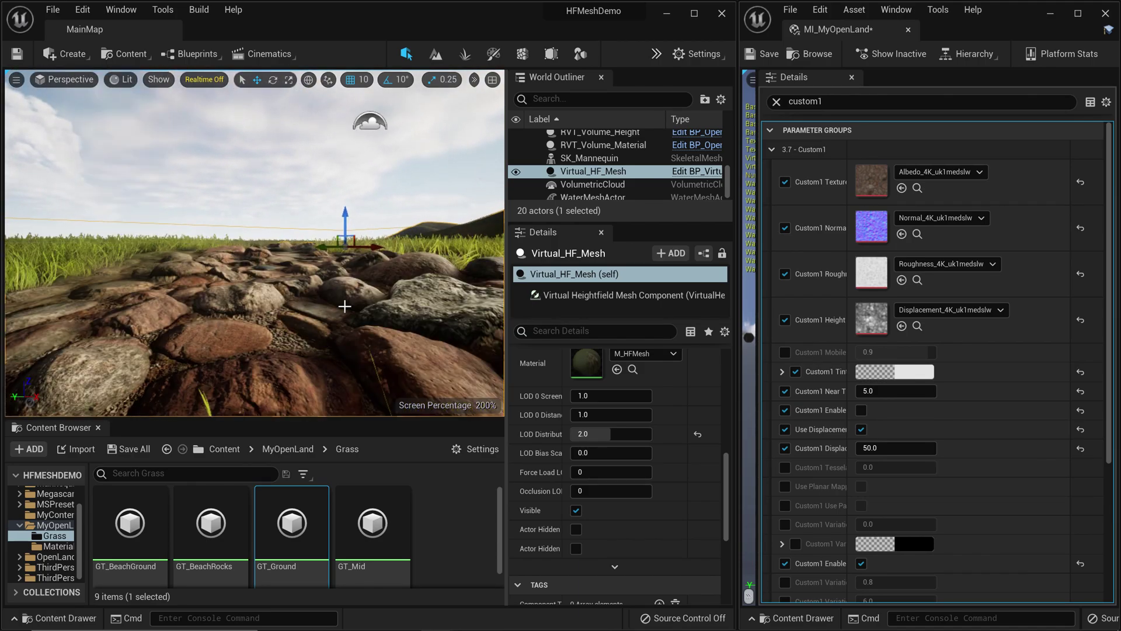
{"action": "left_click", "coordinate": [893, 447]}
{"action": "type", "text": "0"}
{"action": "key", "text": "Return"}
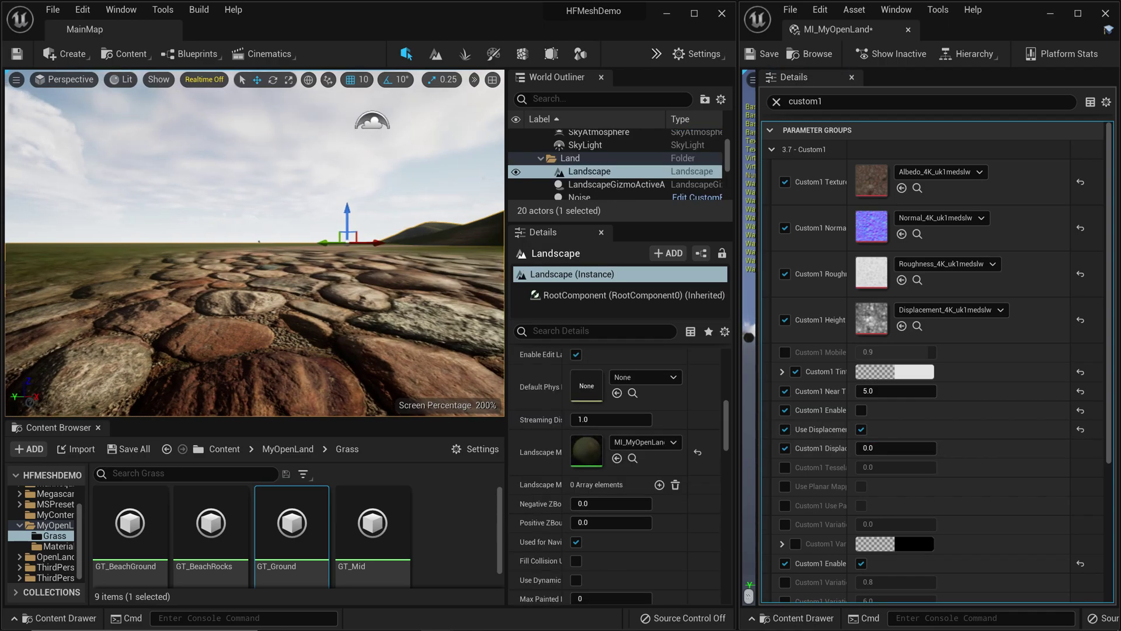
{"action": "right_click_drag", "start_coordinate": [254, 243], "coordinate": [258, 240]}
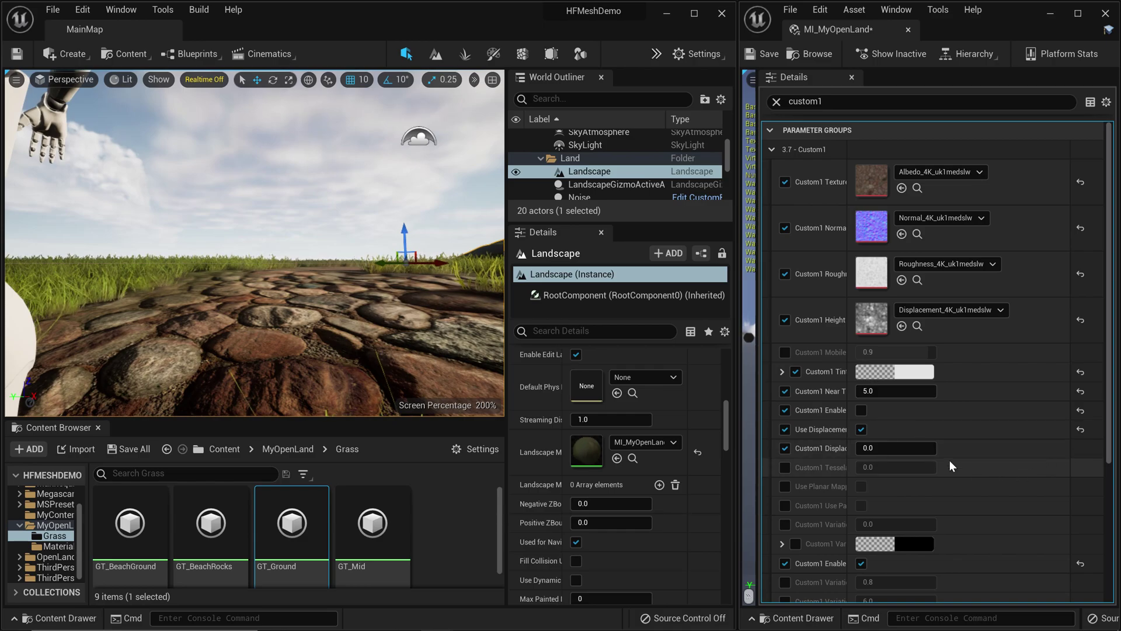
Step: Set the Custom1 Near Tiling of the landscape material instance to 4
{"action": "left_click", "coordinate": [888, 392]}
{"action": "type", "text": "10"}
{"action": "type", "text": "0"}
{"action": "key", "text": "Return"}
{"action": "right_click_drag", "start_coordinate": [274, 229], "coordinate": [274, 229]}
Step: Set the Custom1 Displacement Multiplier of the landscape material instance to 50
{"action": "left_click", "coordinate": [895, 448]}
{"action": "type", "text": "50"}
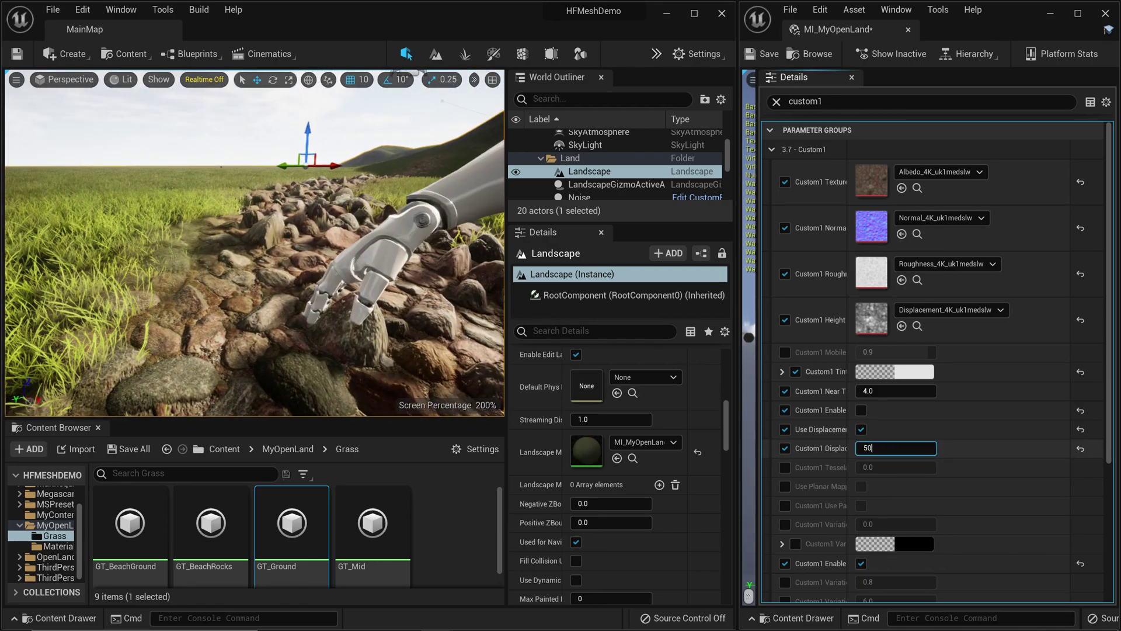
{"action": "key", "text": "Return"}
{"action": "right_click_drag", "start_coordinate": [361, 221], "coordinate": [359, 218]}
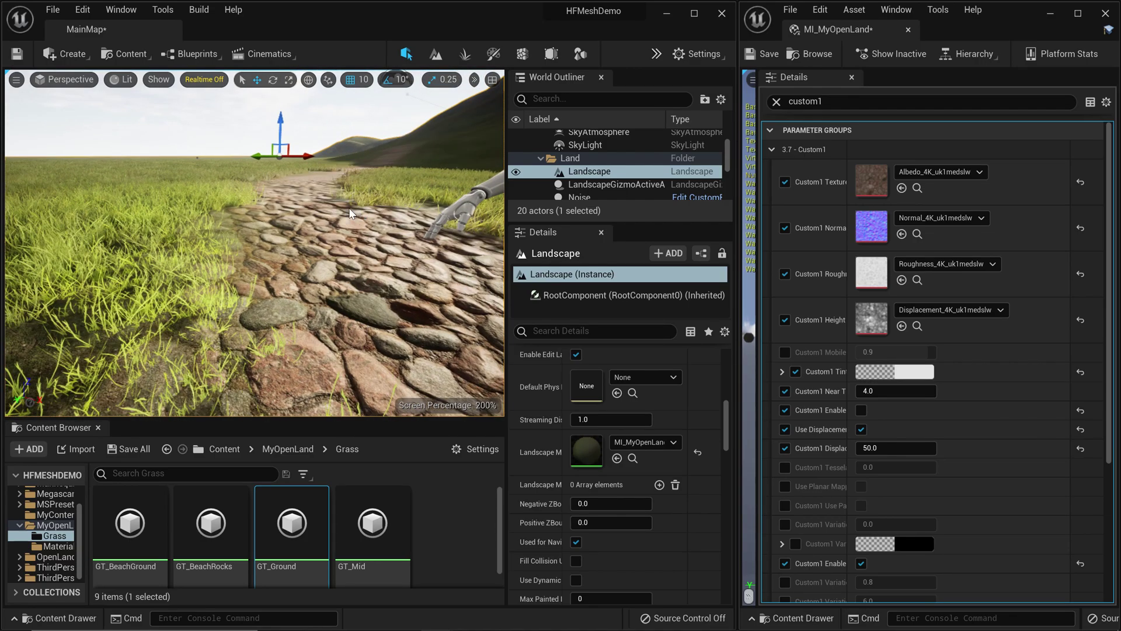
Step: Switch the viewport to Wireframe view, select Virtual_HF_Mesh and inspect its geometry along the stone path
{"action": "left_click", "coordinate": [121, 79]}
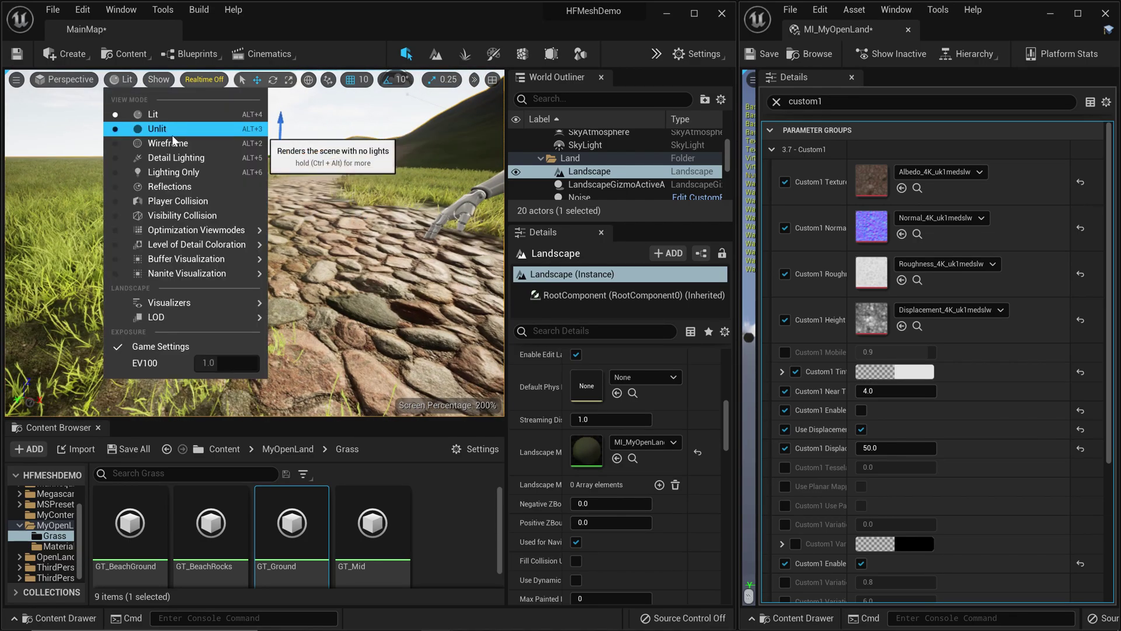
{"action": "left_click", "coordinate": [185, 145]}
{"action": "left_click", "coordinate": [185, 151]}
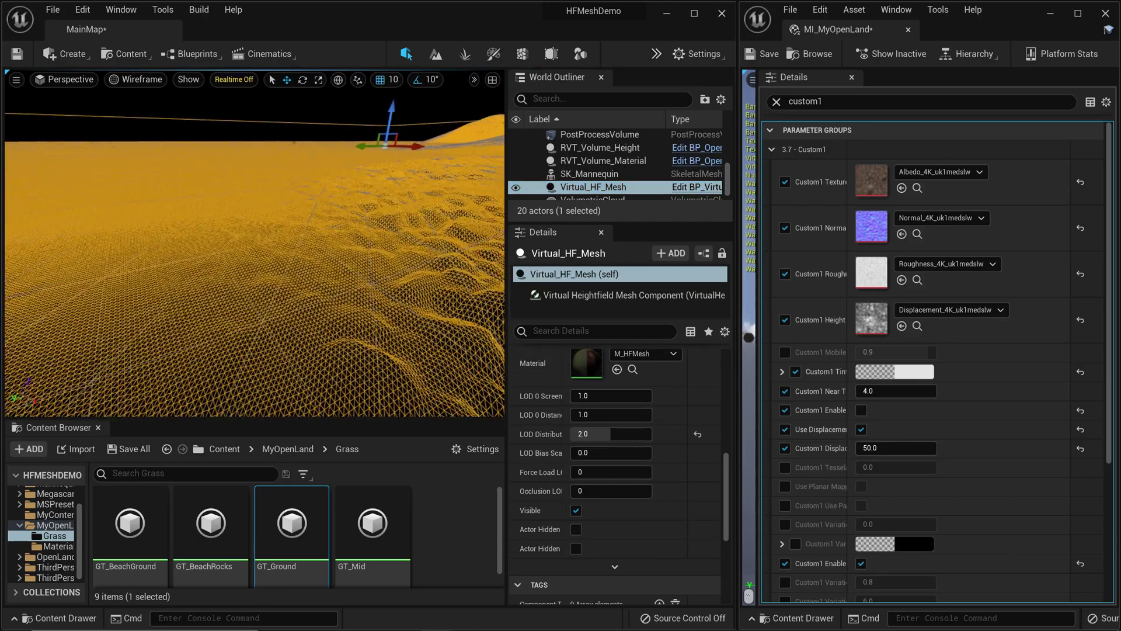
{"action": "right_click_drag", "start_coordinate": [359, 219], "coordinate": [359, 219]}
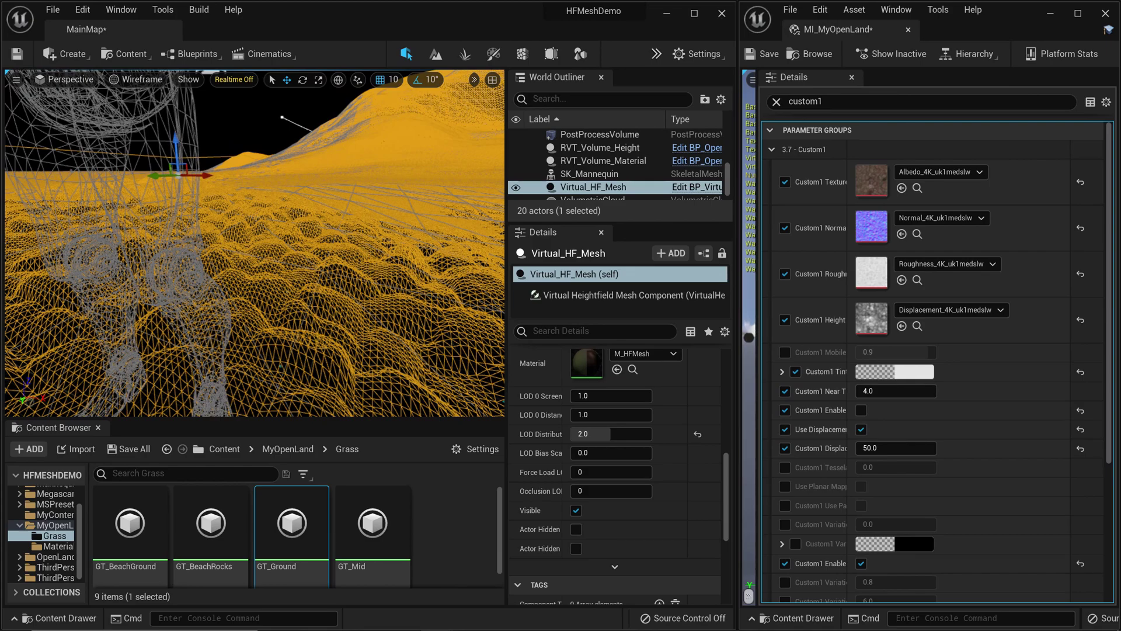
Step: Set the LOD Distribution of Virtual_HF_Mesh to 1.2 and inspect the mesh density on the path
{"action": "left_click", "coordinate": [605, 434]}
{"action": "type", "text": "1.2"}
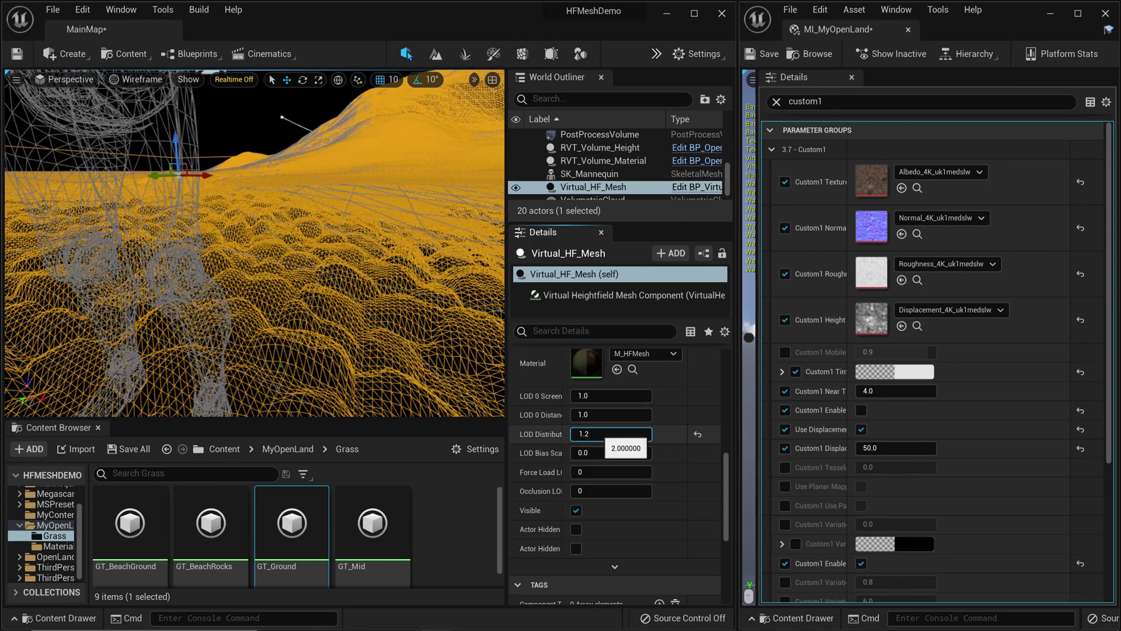
{"action": "right_click_drag", "start_coordinate": [324, 194], "coordinate": [283, 212]}
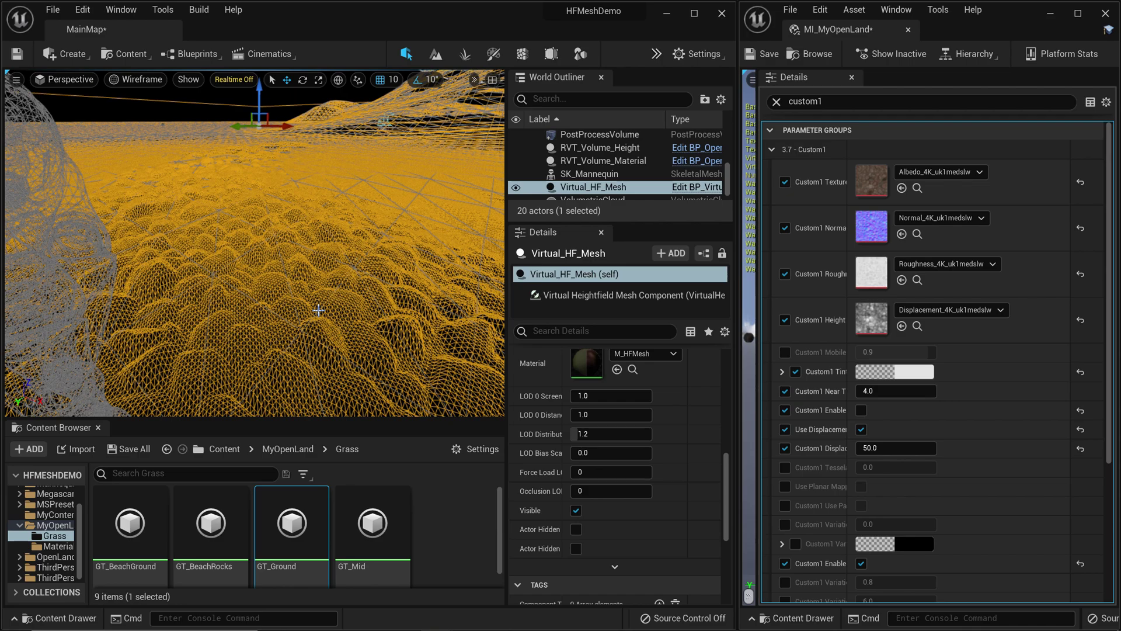
{"action": "right_click_drag", "start_coordinate": [281, 328], "coordinate": [318, 225]}
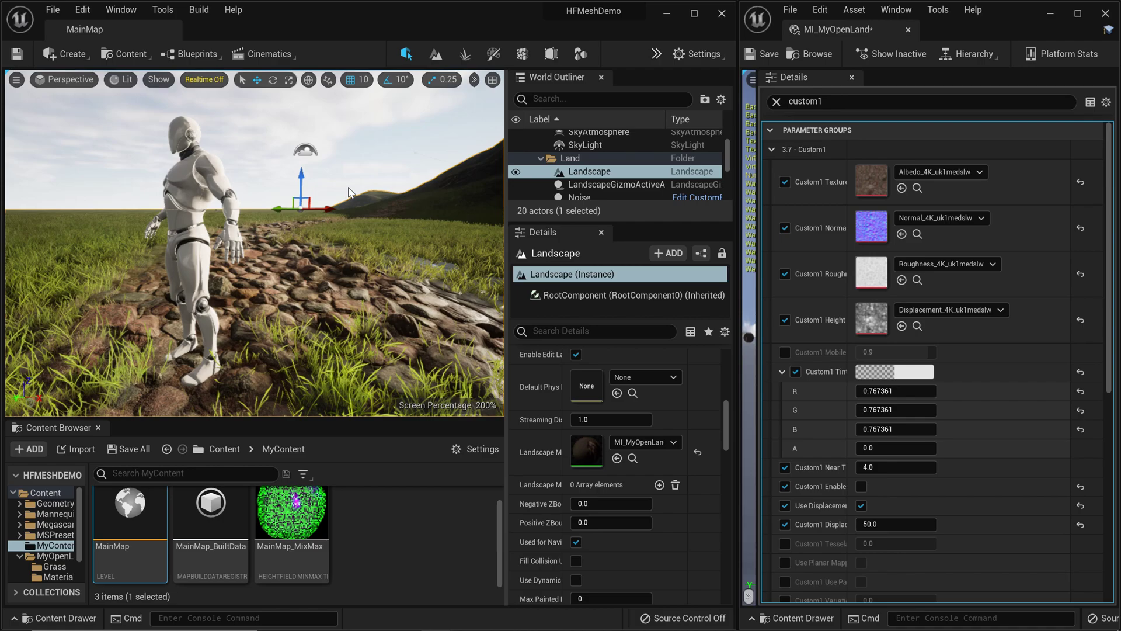
{"action": "right_click_drag", "start_coordinate": [349, 194], "coordinate": [377, 253]}
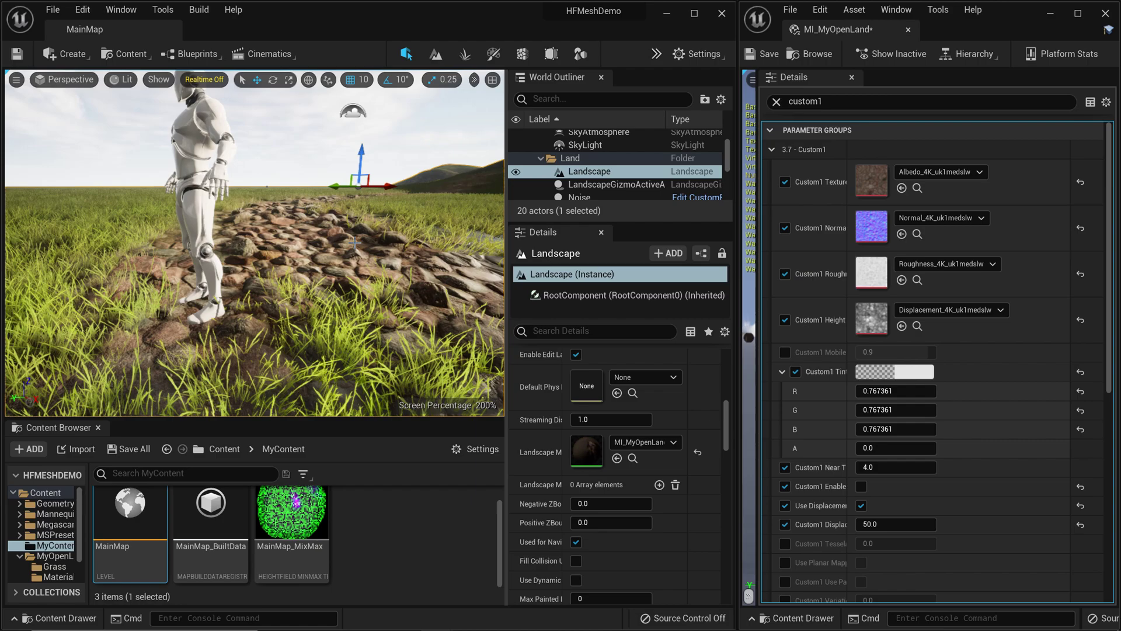
{"action": "right_click_drag", "start_coordinate": [355, 242], "coordinate": [305, 230]}
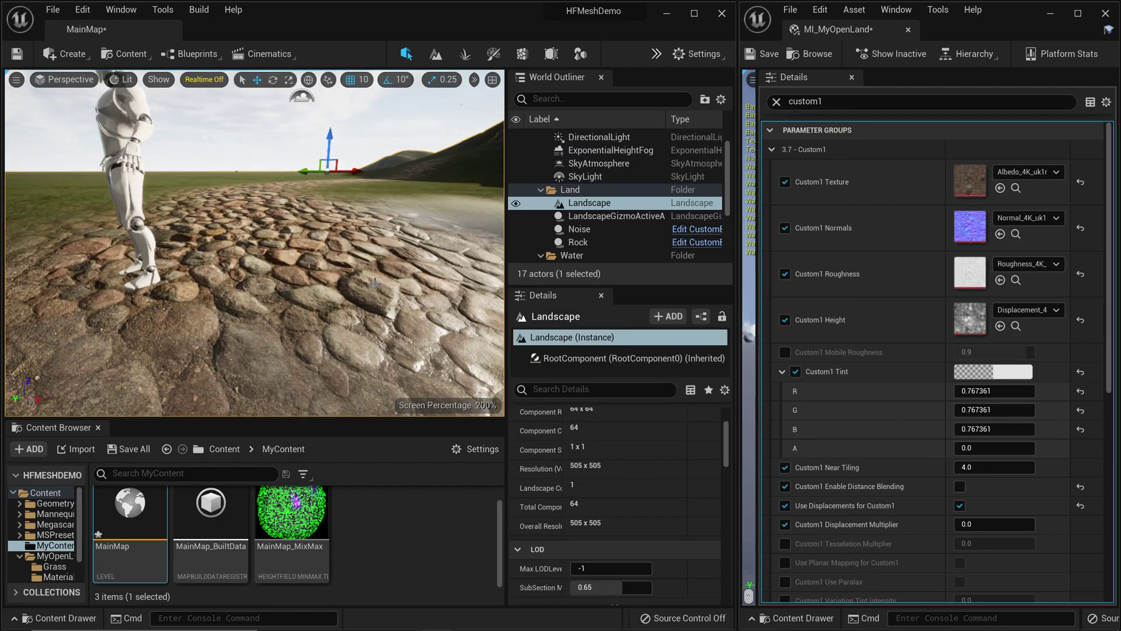
{"action": "right_click_drag", "start_coordinate": [254, 242], "coordinate": [393, 292]}
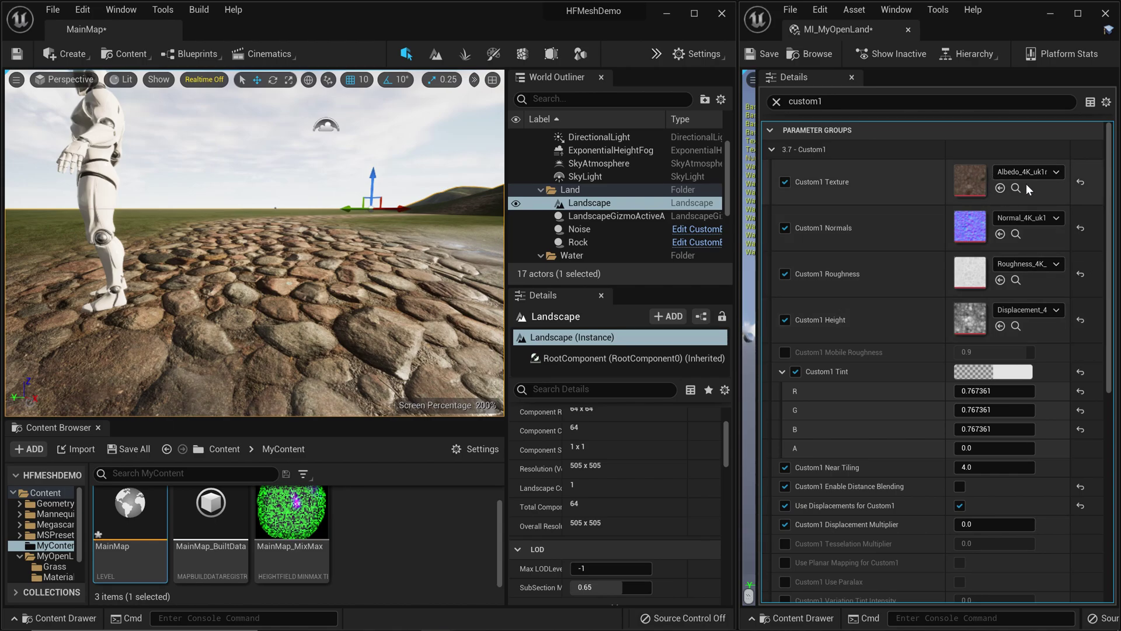
{"action": "right_click_drag", "start_coordinate": [405, 346], "coordinate": [386, 343]}
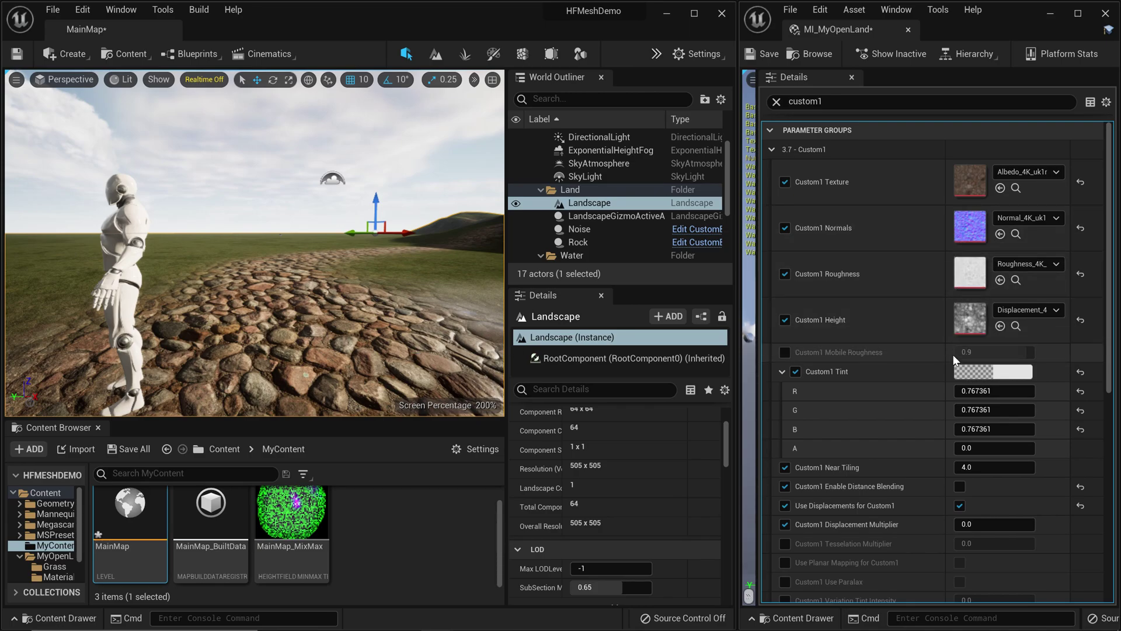
{"action": "left_click", "coordinate": [990, 530]}
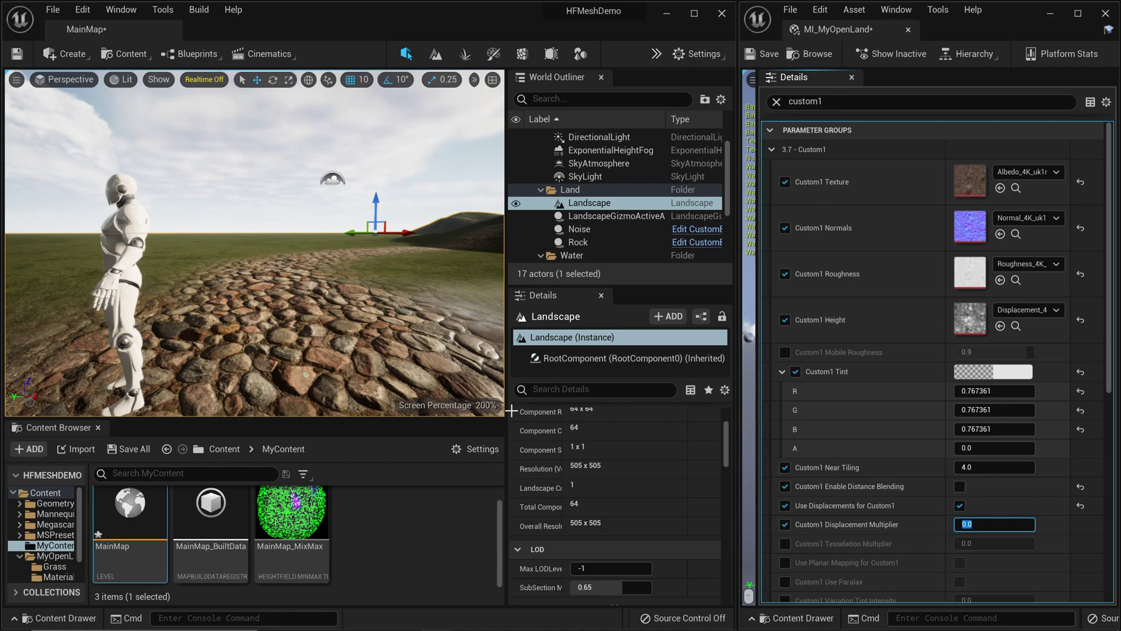
{"action": "left_click_drag", "start_coordinate": [495, 406], "coordinate": [450, 351]}
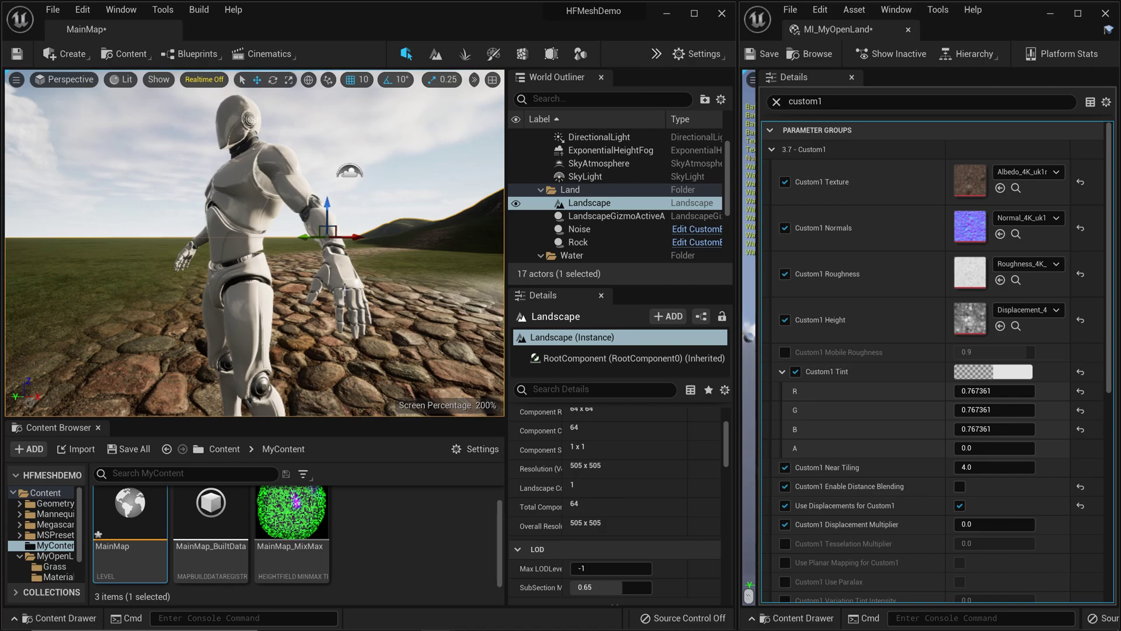
Step: Search the Project Settings for "virtua", review the Enable virtual texture support setting, and close the settings
{"action": "left_click", "coordinate": [77, 12]}
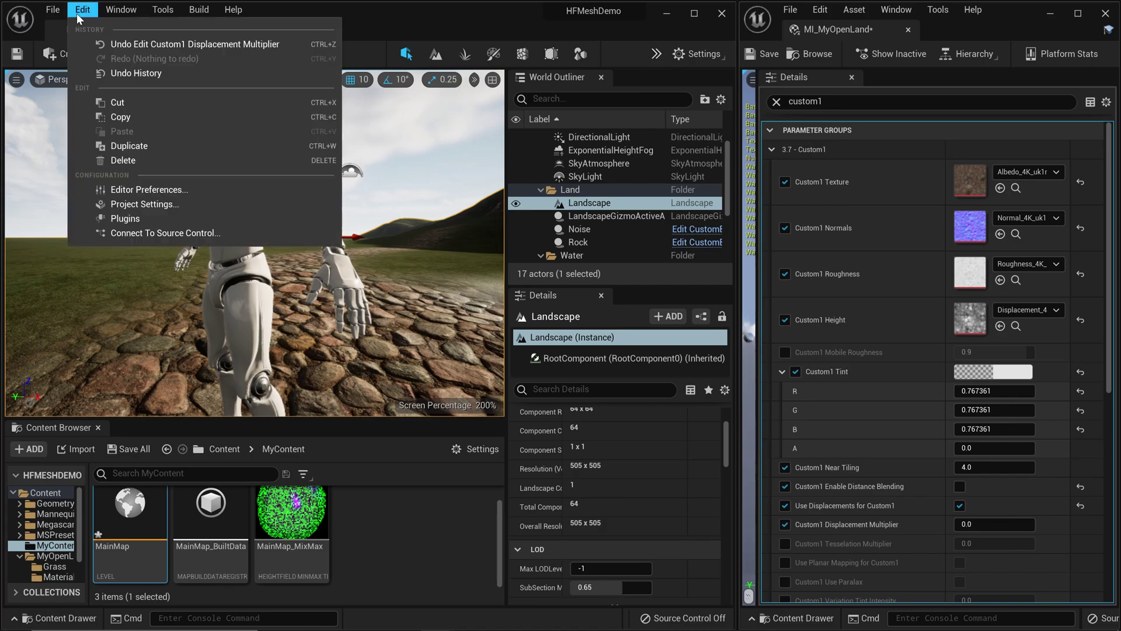
{"action": "left_click", "coordinate": [143, 204]}
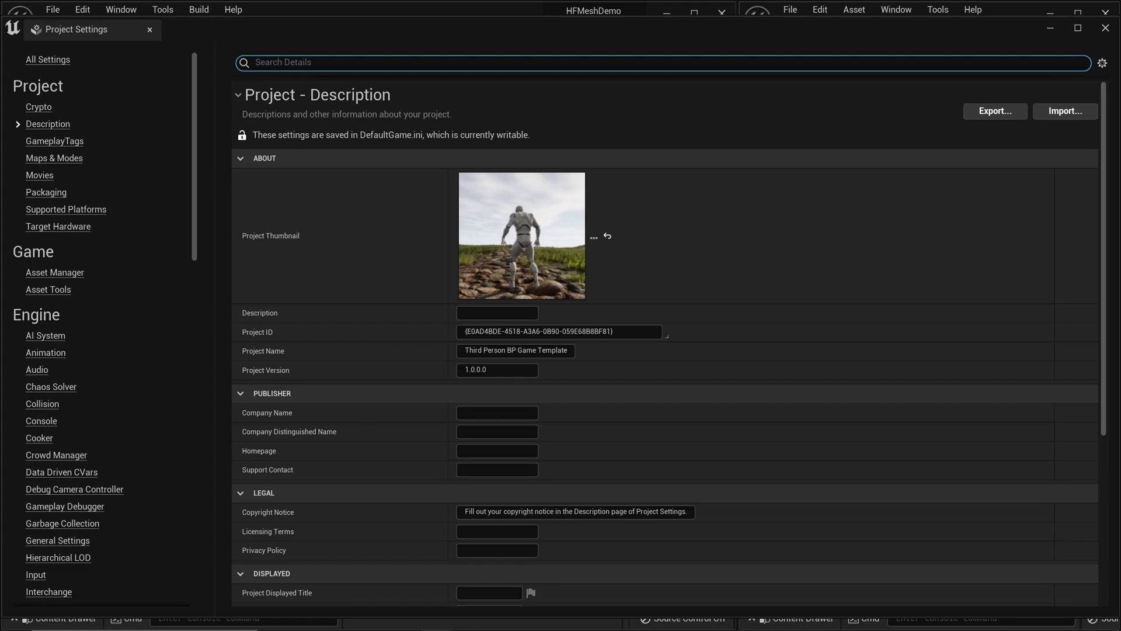
{"action": "type", "text": "virtua"}
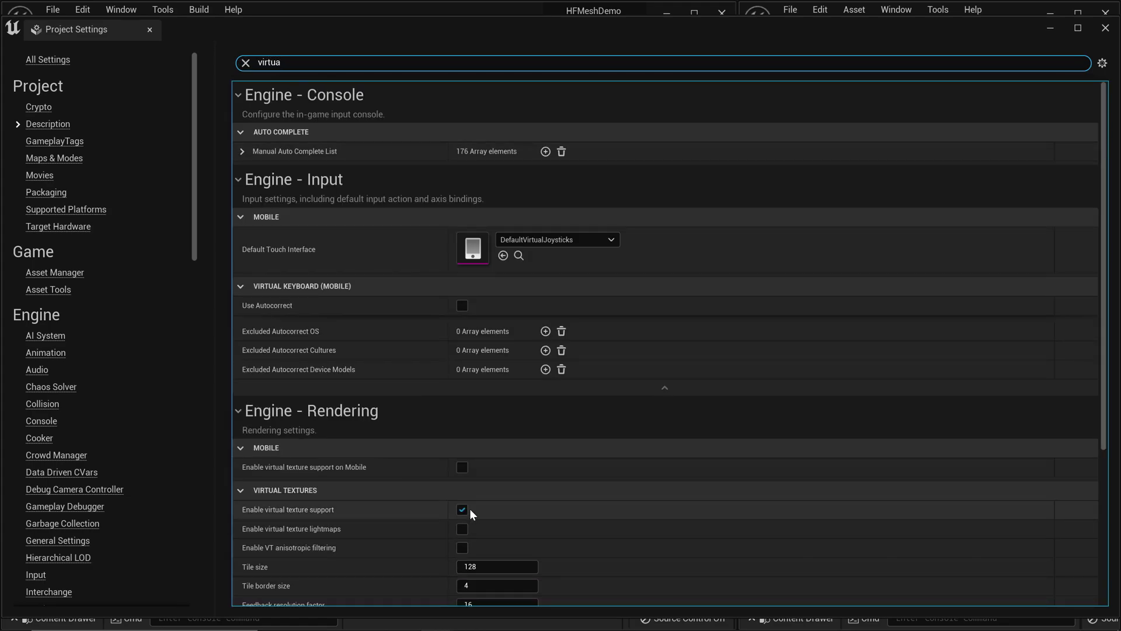
{"action": "scroll", "coordinate": [469, 509], "scroll_direction": "down", "scroll_amount": 1}
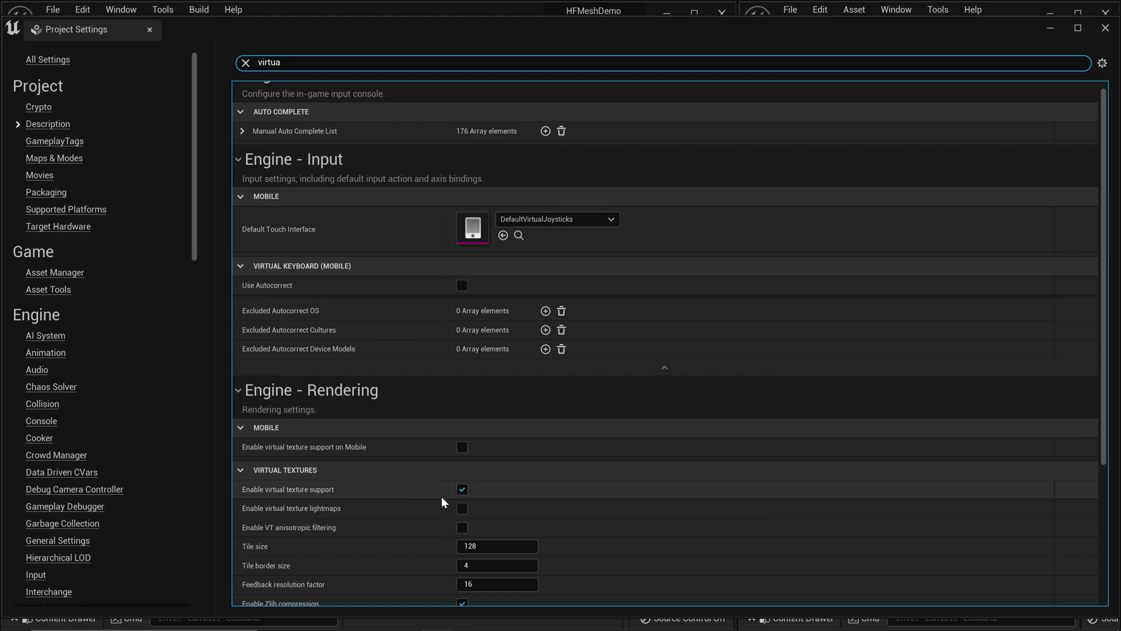
{"action": "left_click", "coordinate": [150, 29]}
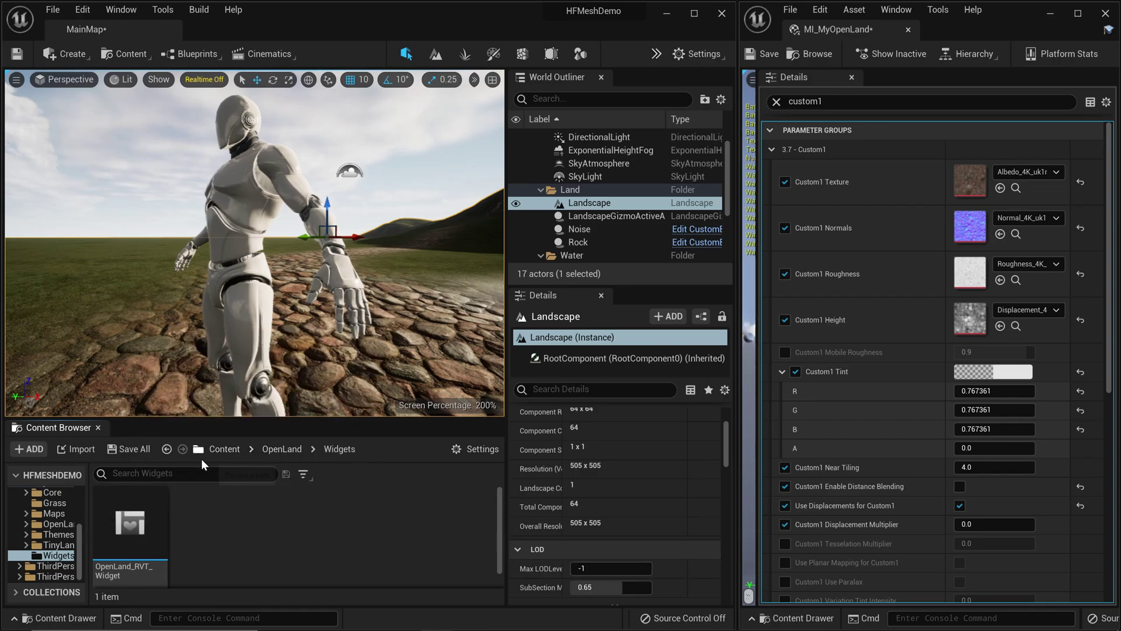
Step: Run the OpenLand_RVT_Widget utility, add RVT support to the current level, and close the widget
{"action": "right_click", "coordinate": [116, 562]}
{"action": "left_click", "coordinate": [160, 240]}
{"action": "left_click_drag", "start_coordinate": [423, 132], "coordinate": [390, 279]}
{"action": "left_click", "coordinate": [328, 325]}
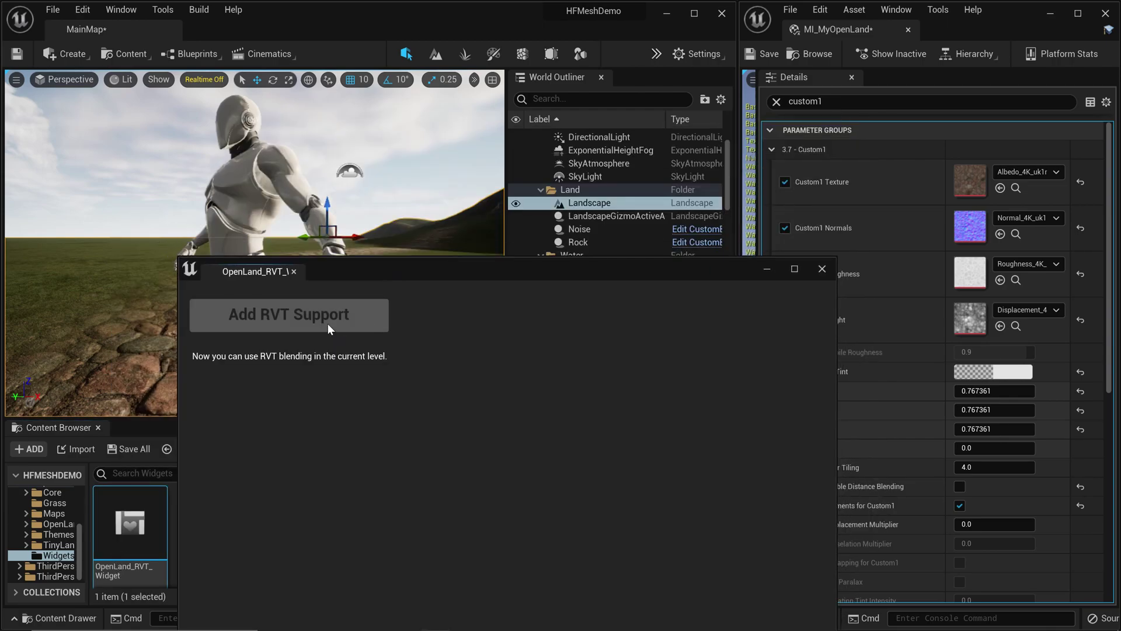
{"action": "left_click", "coordinate": [294, 271]}
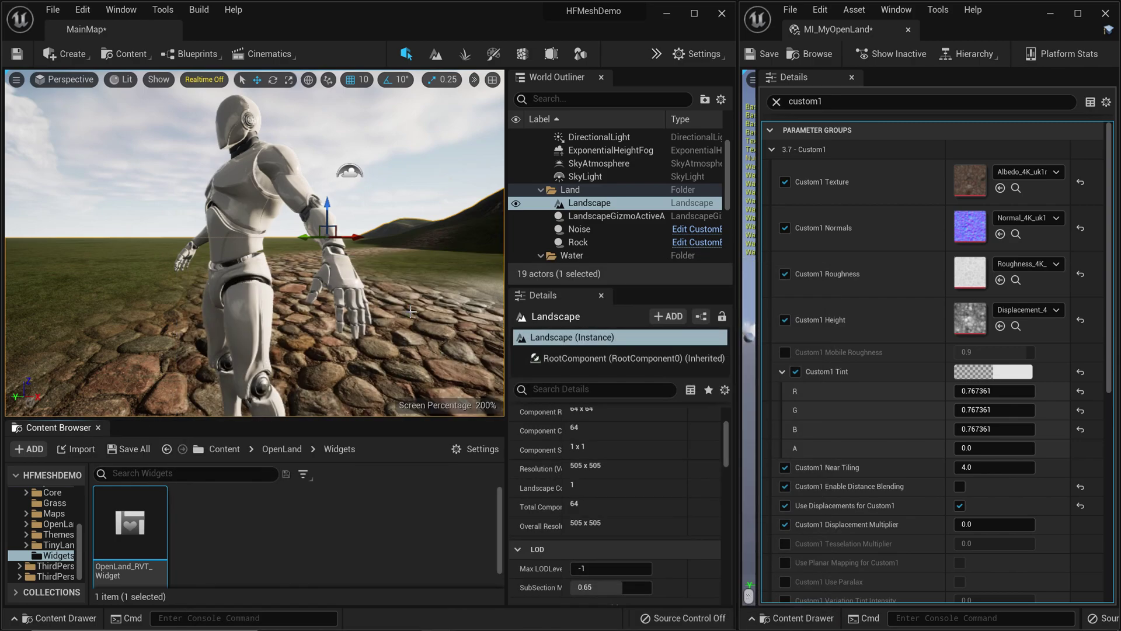
Step: Find the RVT_Volume_Height and RVT_Volume_Material actors in the level and select RVT_Volume_Material to inspect it
{"action": "scroll", "coordinate": [595, 209], "scroll_direction": "down", "scroll_amount": 3}
{"action": "left_click", "coordinate": [621, 204]}
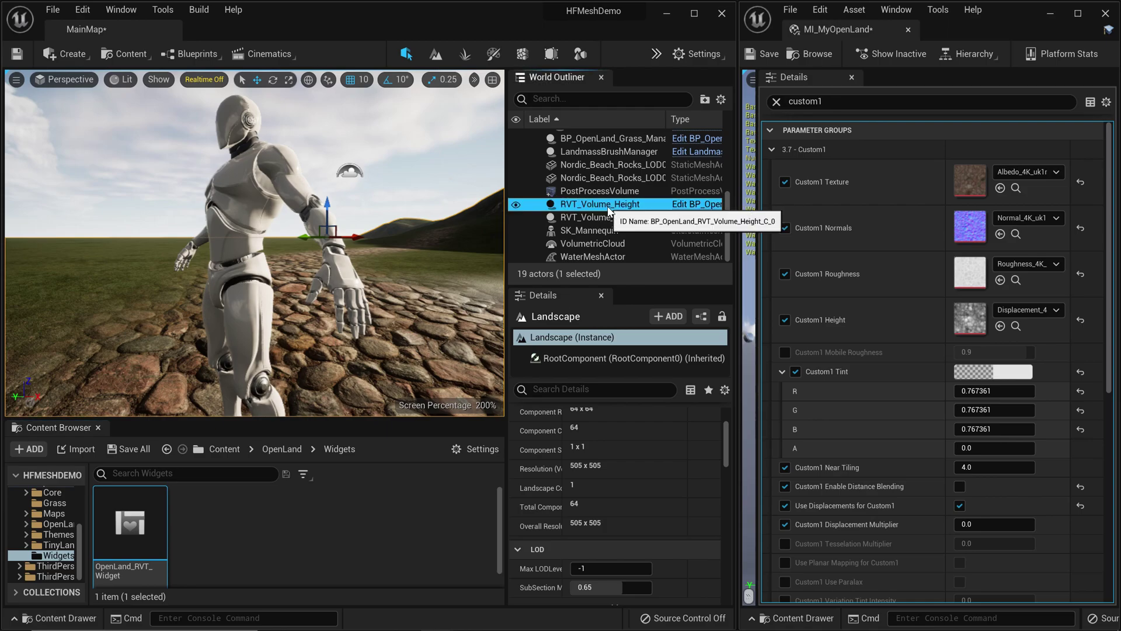
{"action": "left_click", "coordinate": [578, 217]}
{"action": "right_click_drag", "start_coordinate": [408, 316], "coordinate": [380, 314]}
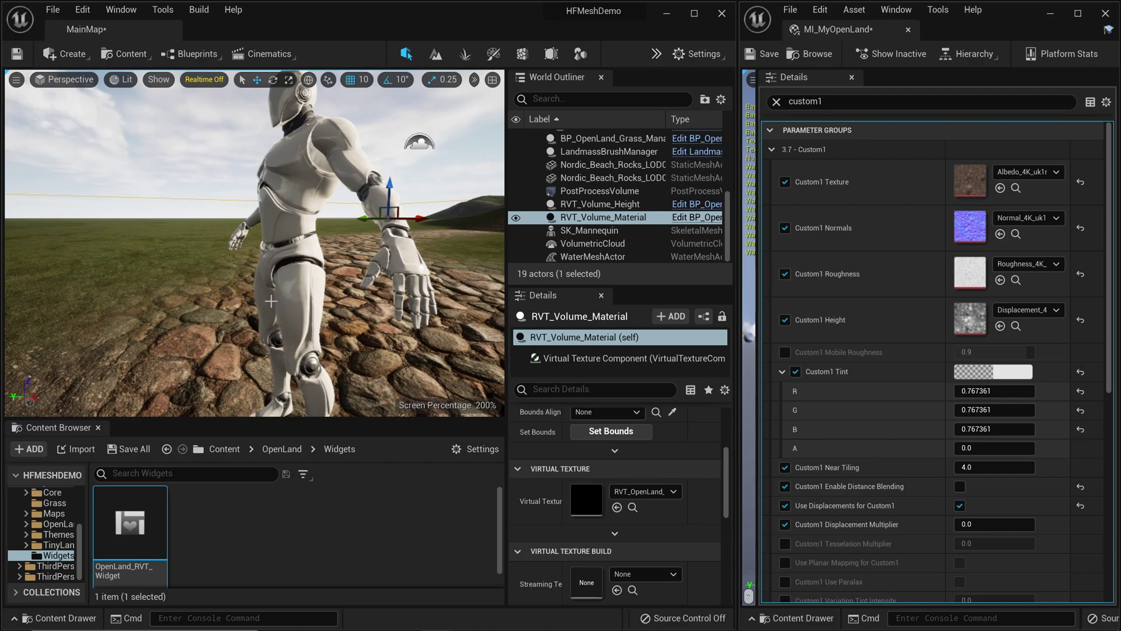
Step: Search the project's plugins for "virtual he" to review whether the Virtual Heightfield Mesh plugin is enabled
{"action": "left_click", "coordinate": [82, 9]}
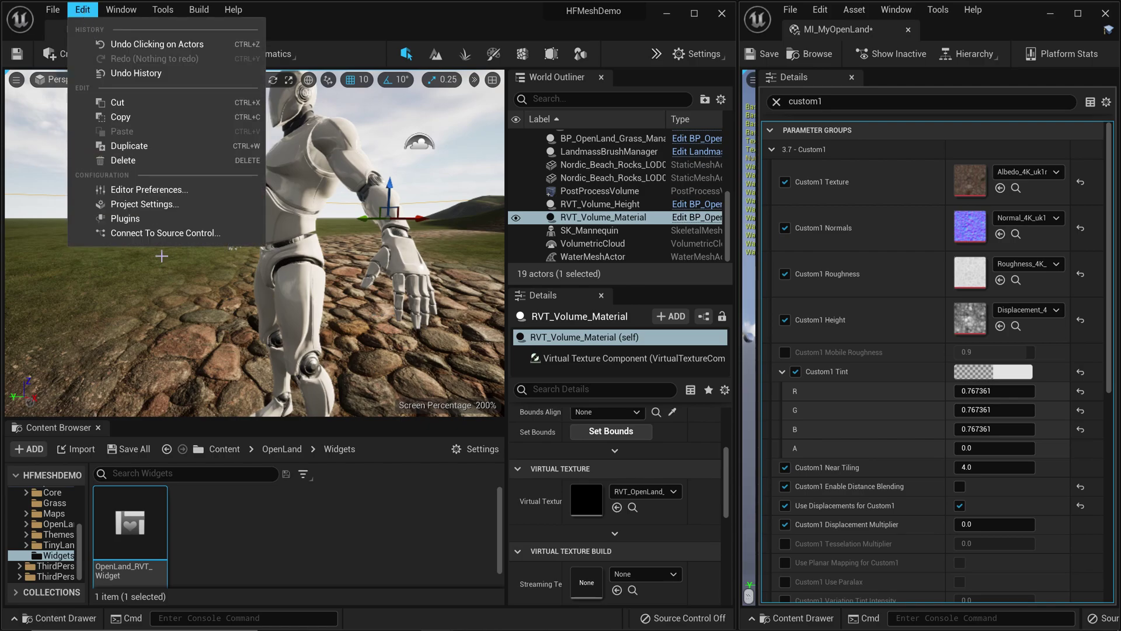
{"action": "left_click", "coordinate": [140, 218]}
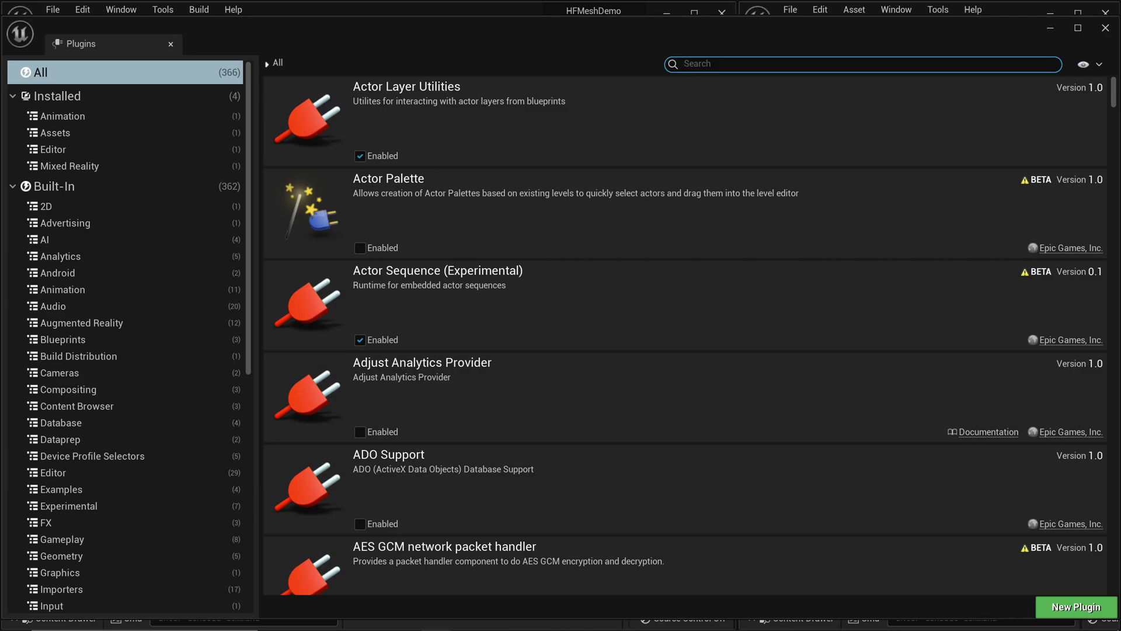
{"action": "type", "text": "virtual"}
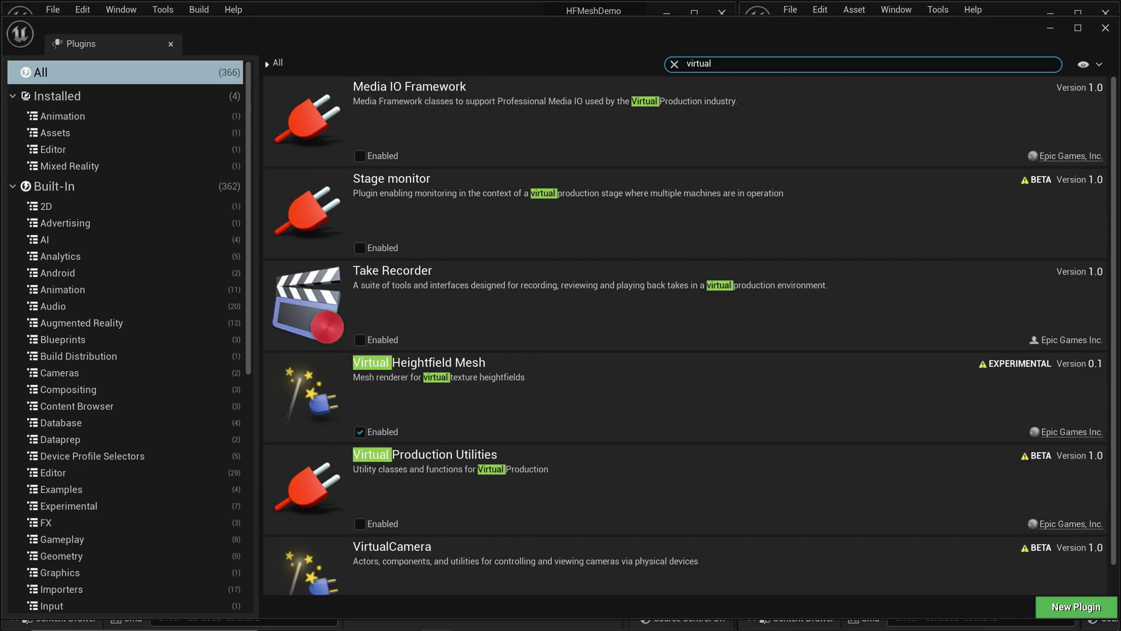
{"action": "type", "text": " he"}
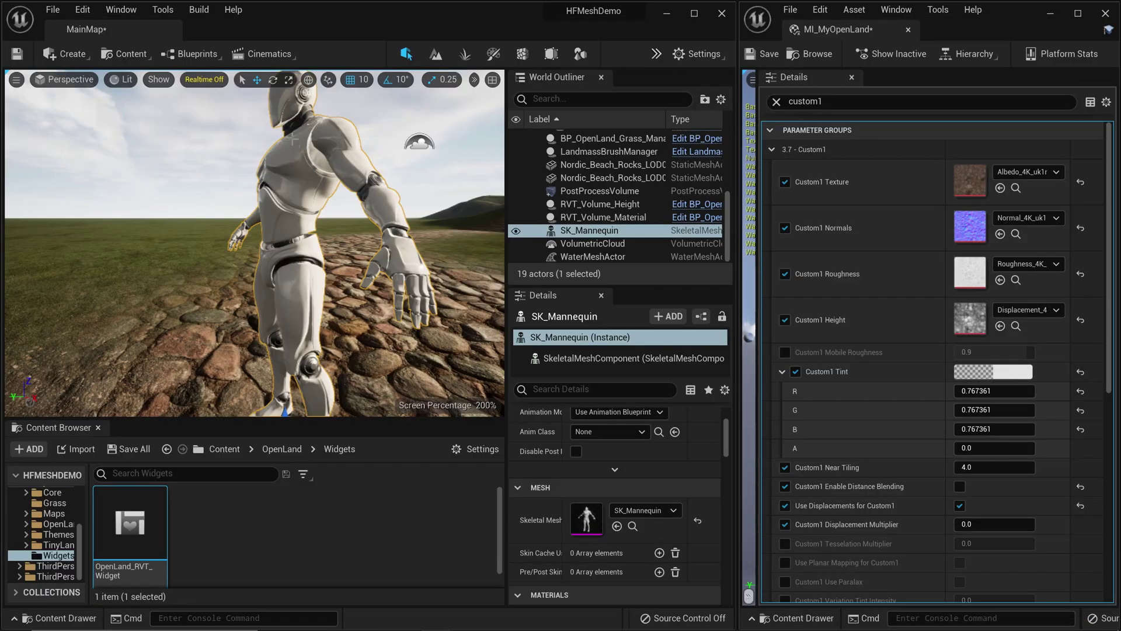
Step: Open the Place Actors panel and dock it alongside the Details panel
{"action": "left_click", "coordinate": [64, 55]}
{"action": "left_click", "coordinate": [118, 303]}
{"action": "left_click_drag", "start_coordinate": [58, 96], "coordinate": [644, 300]}
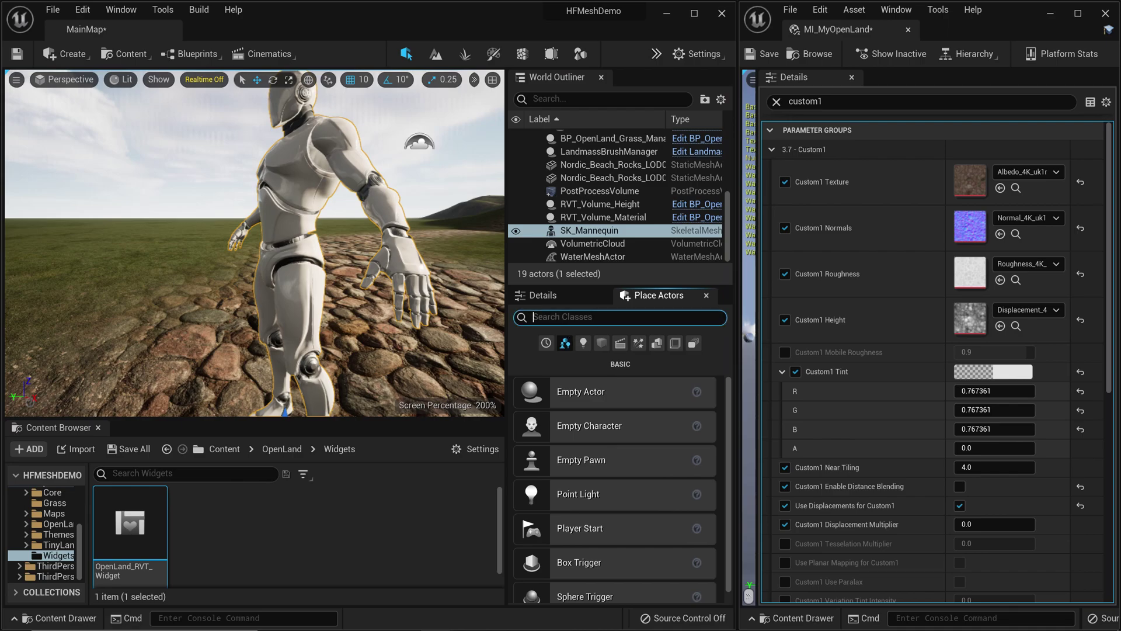
Step: Search the placeable actors for "virtu" and place a Virtual Heightfield Mesh on the ground near the mannequin
{"action": "type", "text": "virt"}
{"action": "type", "text": "u"}
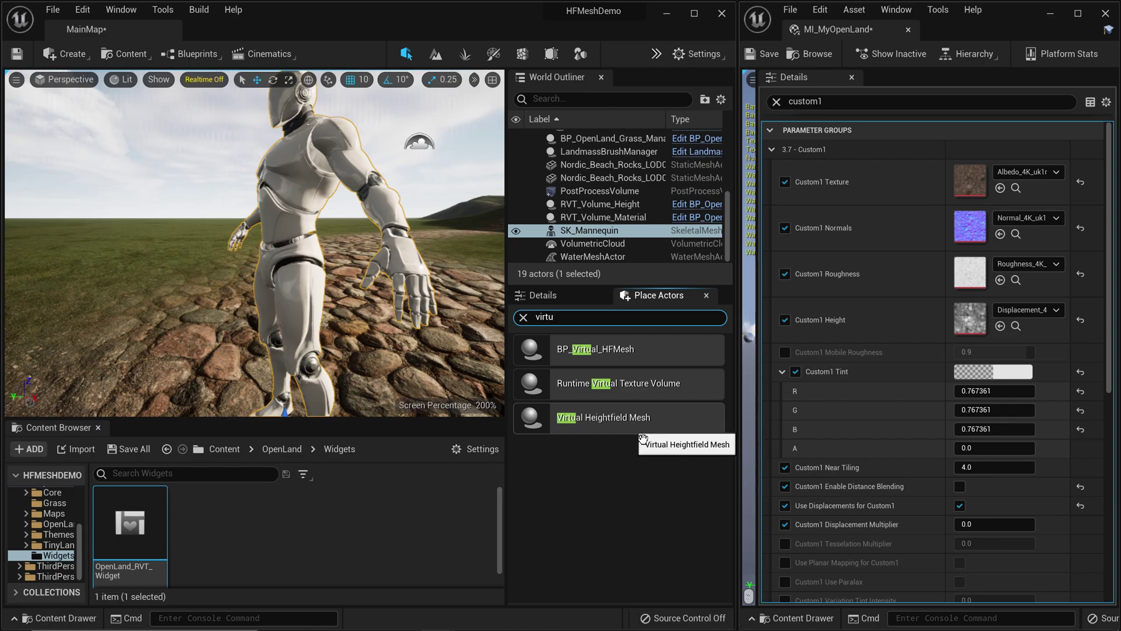
{"action": "left_click_drag", "start_coordinate": [636, 432], "coordinate": [178, 330]}
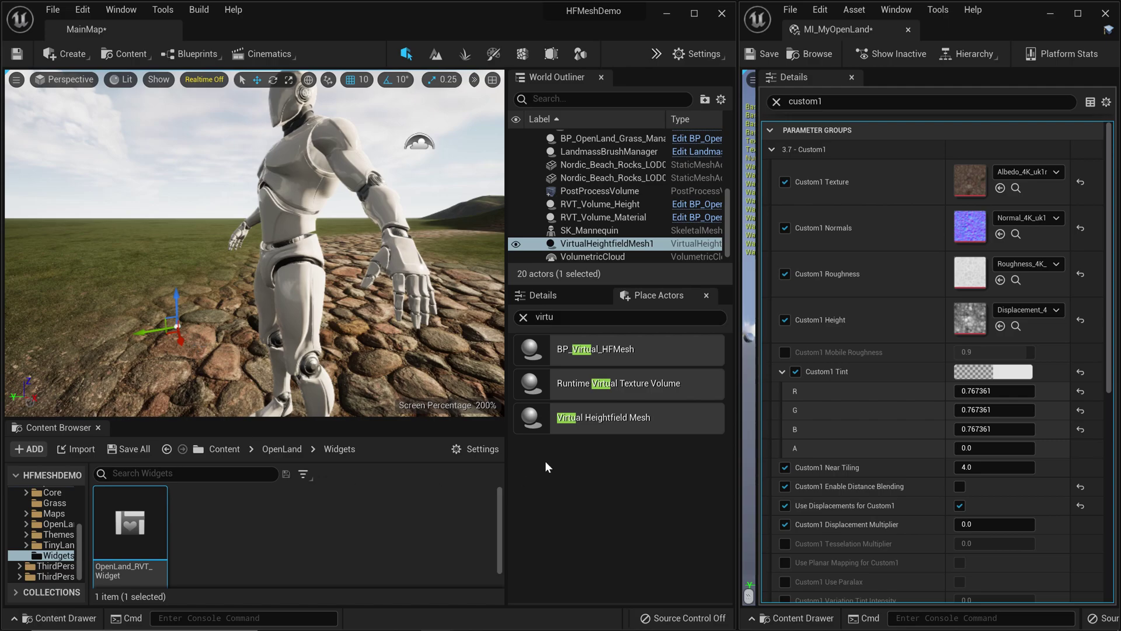
Step: Assign RVT_Volume_Height as the virtual texture of VirtualHeightfieldMesh1 and copy its bounds to the mesh
{"action": "left_click", "coordinate": [604, 246]}
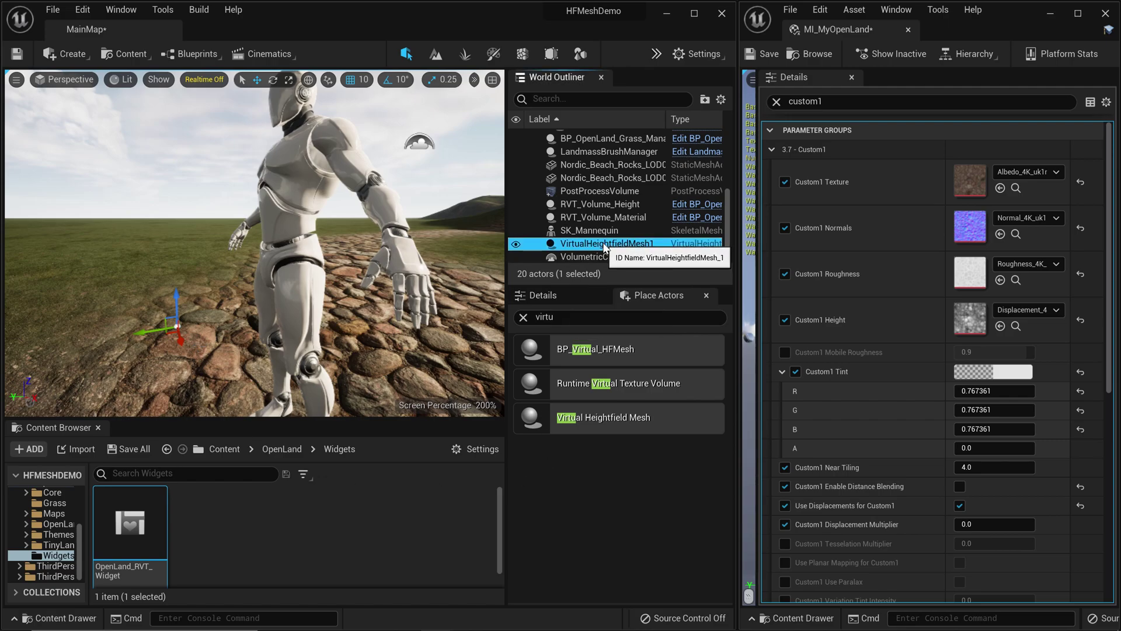
{"action": "left_click", "coordinate": [575, 295]}
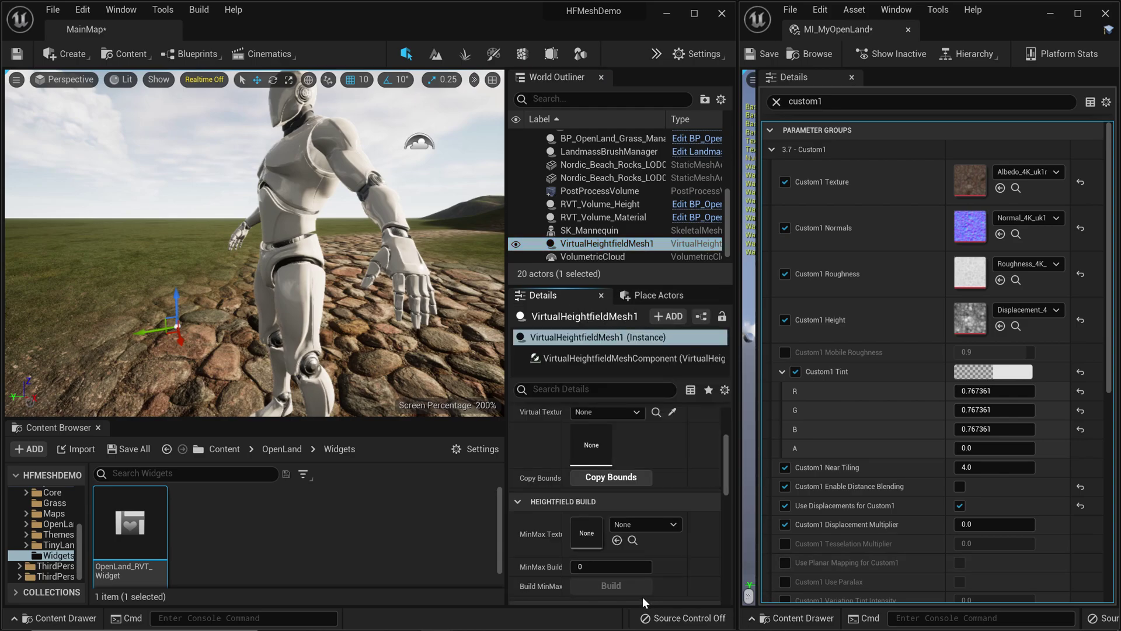
{"action": "scroll", "coordinate": [638, 447], "scroll_direction": "up", "scroll_amount": 1}
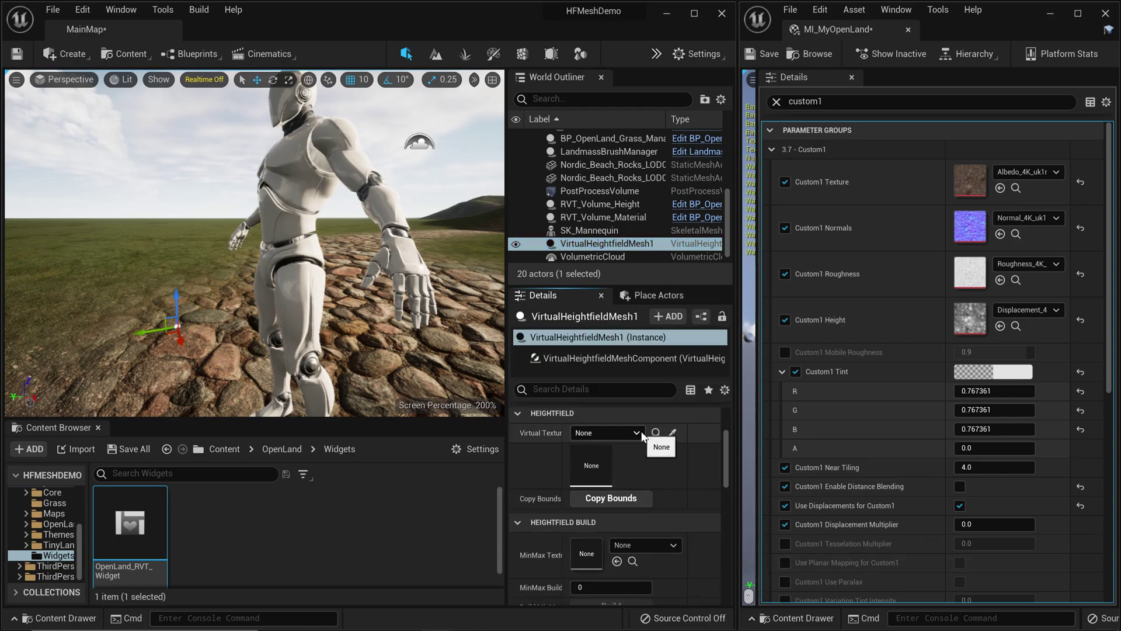
{"action": "left_click", "coordinate": [628, 437]}
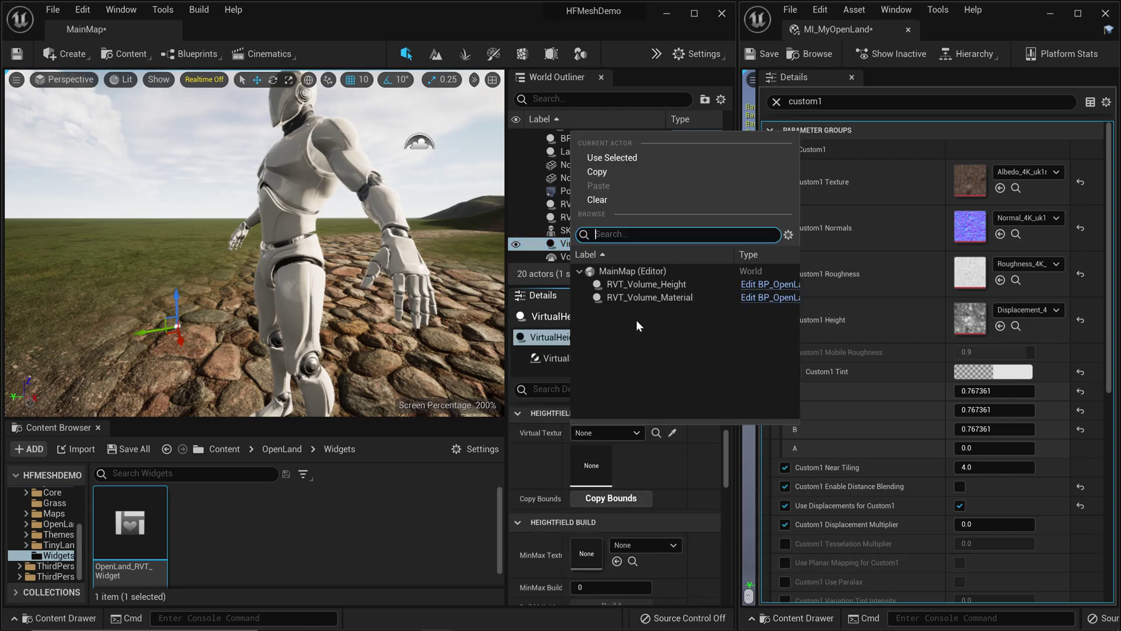
{"action": "left_click", "coordinate": [652, 284]}
{"action": "left_click", "coordinate": [614, 500]}
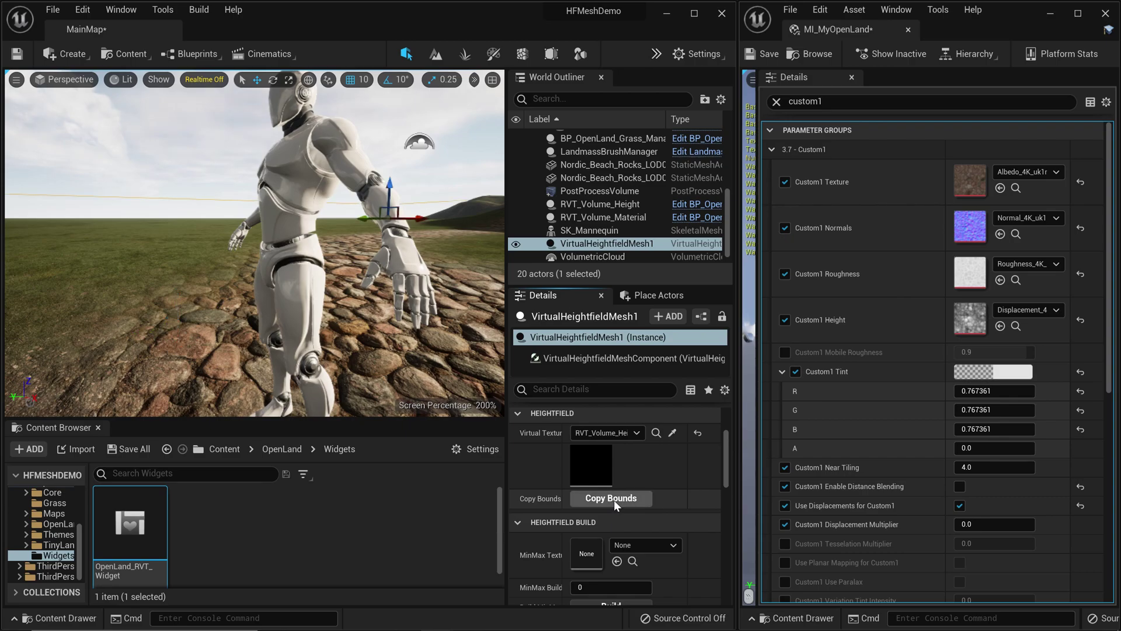
Step: Build the heightfield's MinMax texture and save it as RVT_OpenLand_Height_MinMax in the MyContent folder
{"action": "scroll", "coordinate": [615, 525], "scroll_direction": "down", "scroll_amount": 1}
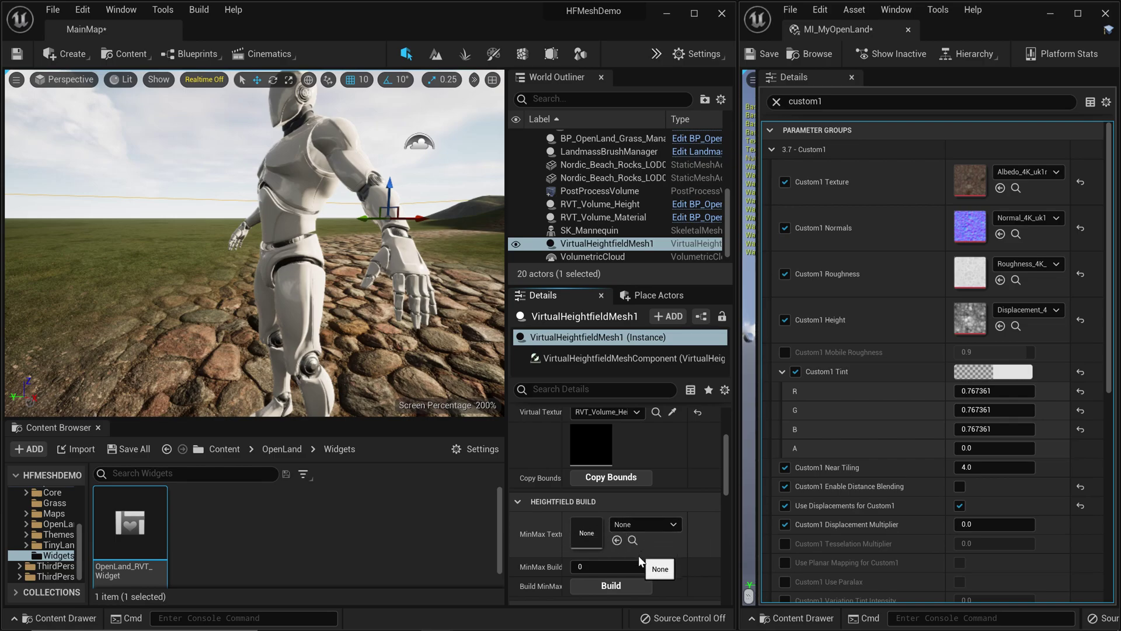
{"action": "left_click", "coordinate": [602, 586]}
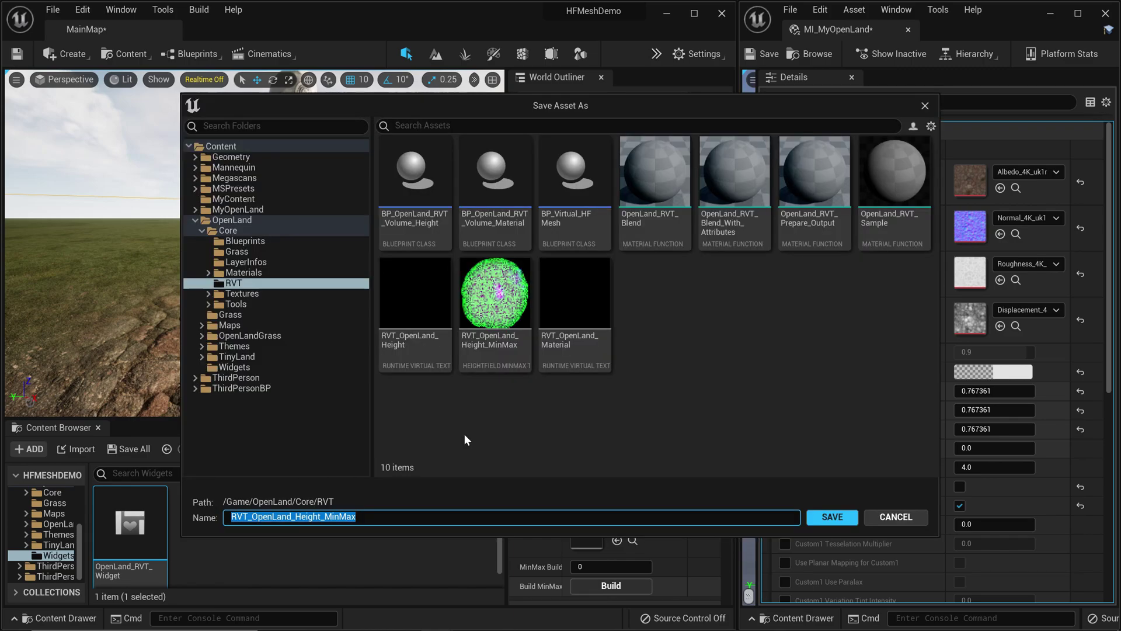
{"action": "left_click", "coordinate": [239, 199]}
{"action": "left_click", "coordinate": [830, 516]}
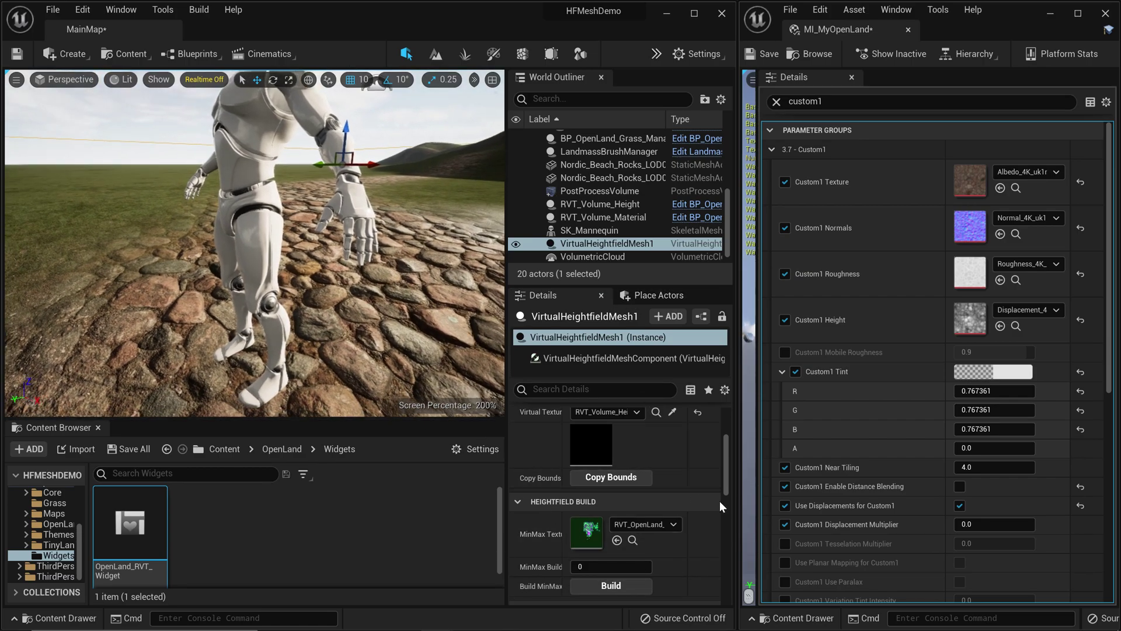
Step: Turn off Actor Hidden In Editor in VirtualHeightfieldMesh1's rendering properties
{"action": "left_click_drag", "start_coordinate": [724, 476], "coordinate": [731, 535]}
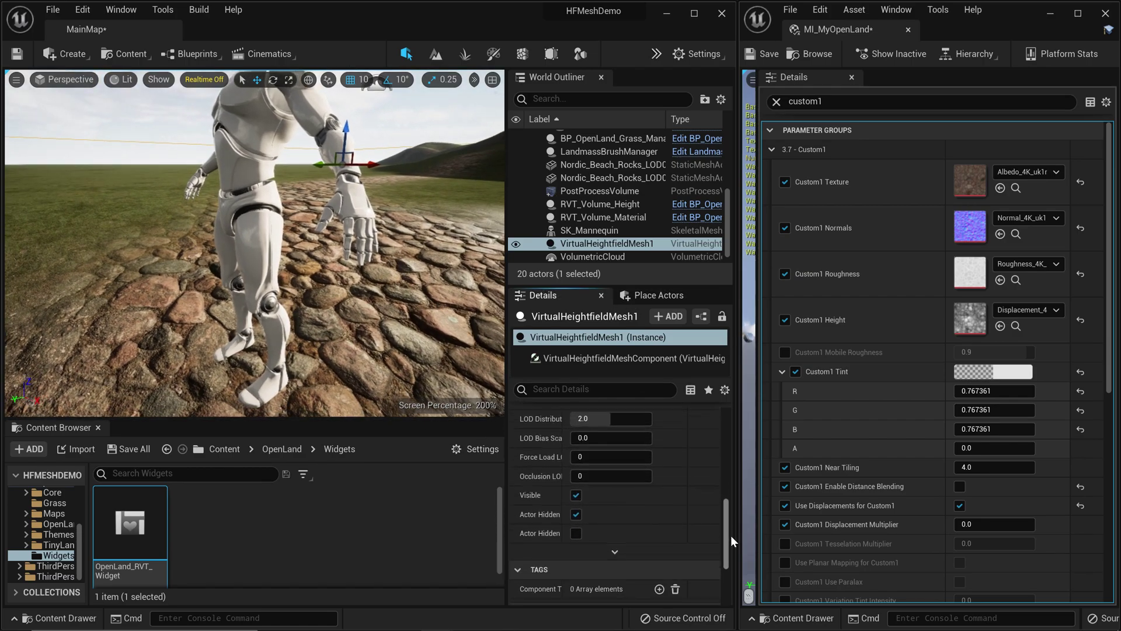
{"action": "left_click_drag", "start_coordinate": [564, 494], "coordinate": [623, 495]}
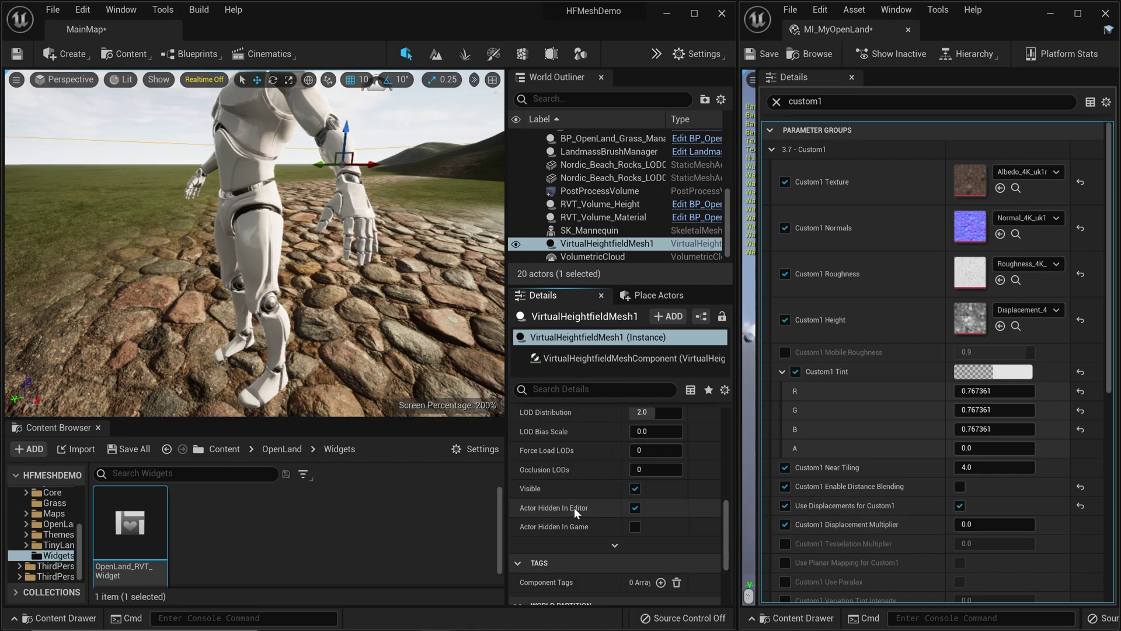
{"action": "left_click", "coordinate": [635, 507]}
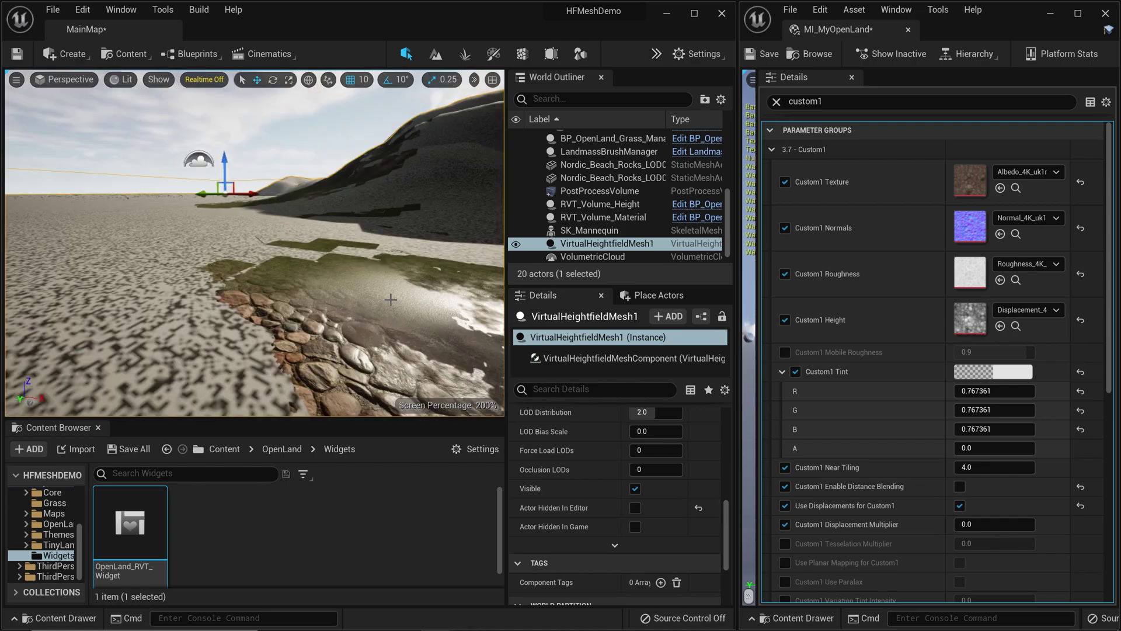
Step: Compare the terrain's wireframe density with VirtualHeightfieldMesh1 shown and hidden, leaving the mesh shown and the viewport back in Lit mode
{"action": "right_click_drag", "start_coordinate": [390, 300], "coordinate": [311, 233]}
{"action": "left_click", "coordinate": [122, 78]}
{"action": "left_click", "coordinate": [161, 140]}
{"action": "right_click_drag", "start_coordinate": [161, 140], "coordinate": [201, 227]}
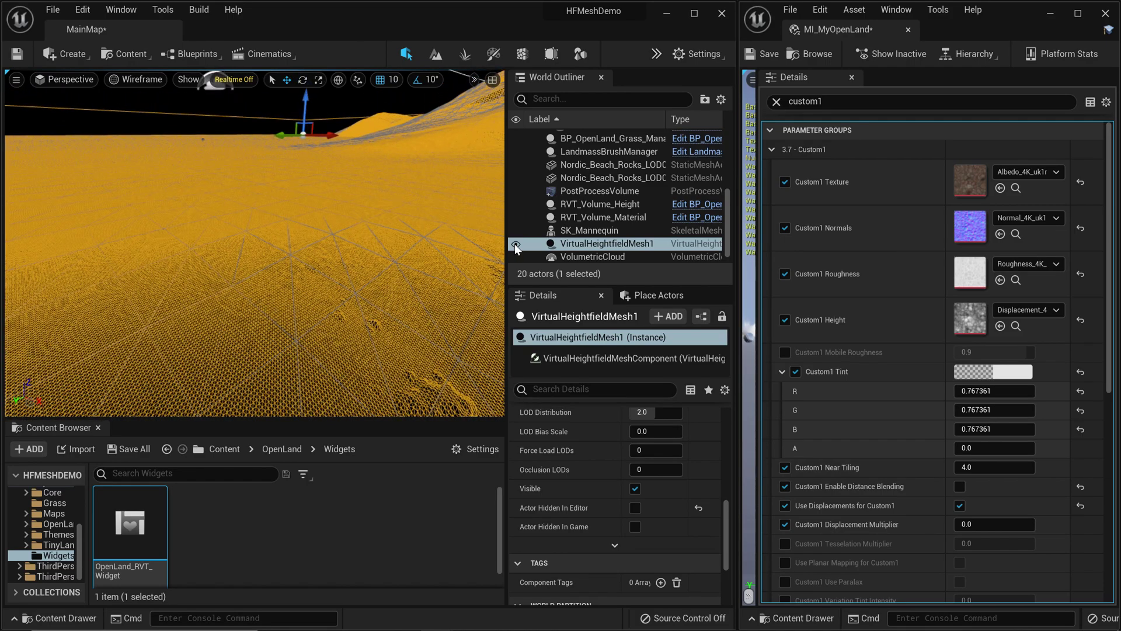
{"action": "left_click", "coordinate": [516, 243]}
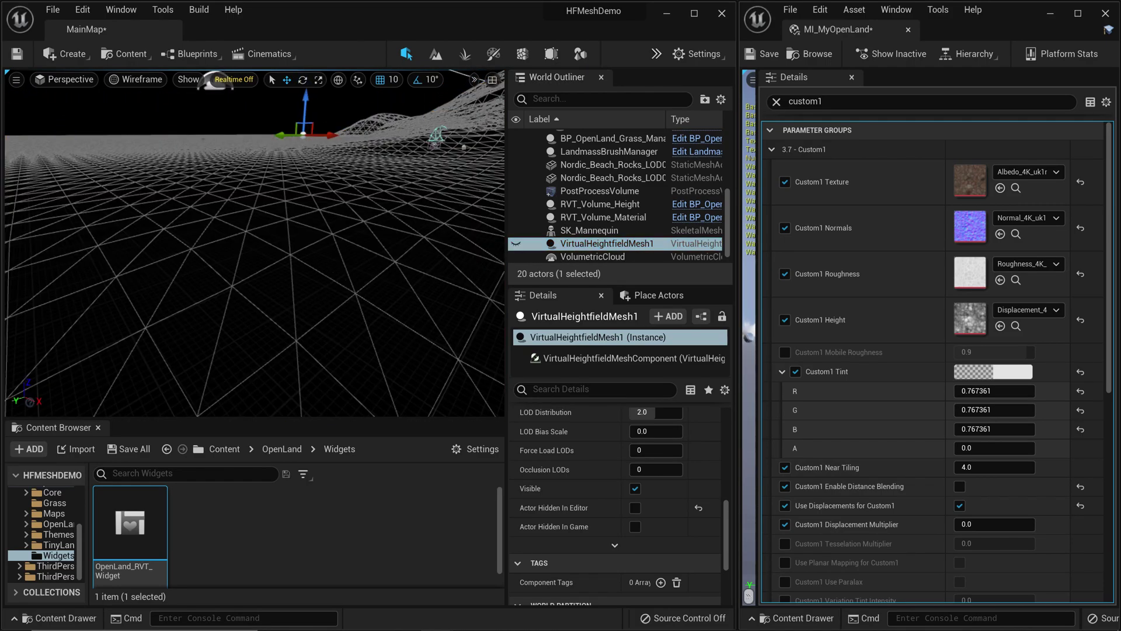
{"action": "mouse_move", "coordinate": [420, 275]}
{"action": "right_mouse_down"}
{"action": "mouse_move", "coordinate": [426, 286]}
{"action": "mouse_move", "coordinate": [421, 275]}
{"action": "right_mouse_up"}
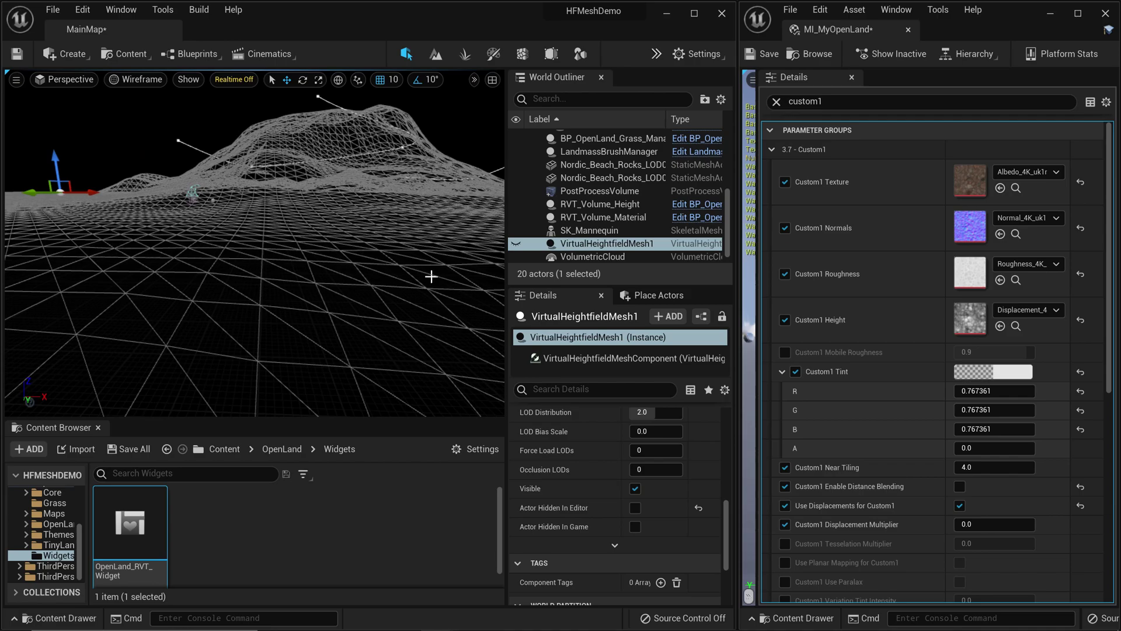
{"action": "left_click", "coordinate": [515, 244]}
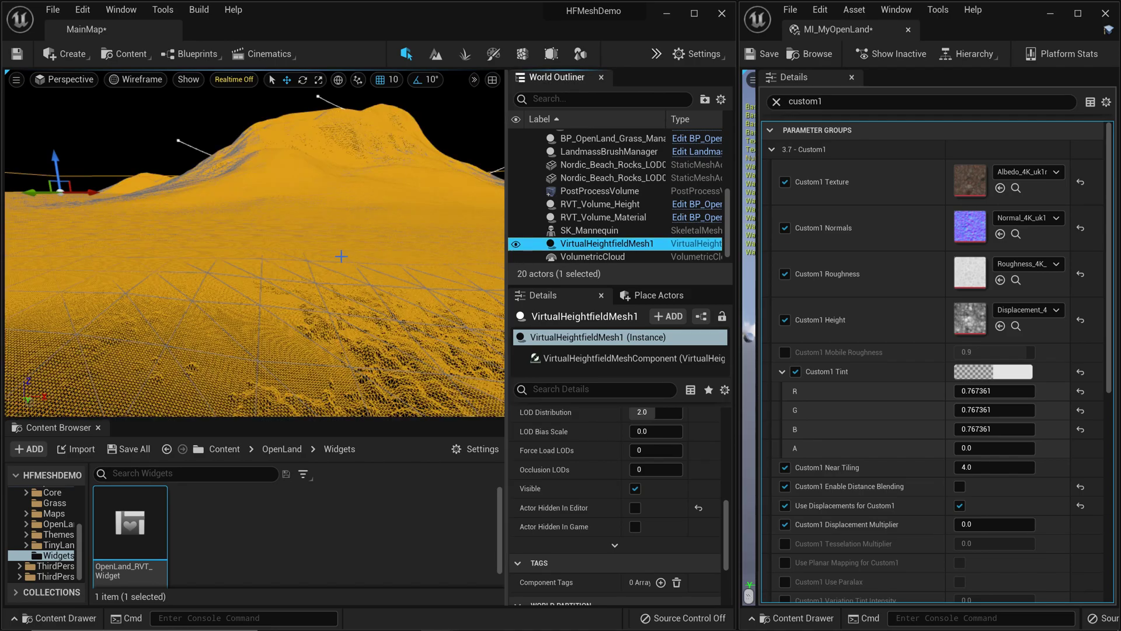
{"action": "right_click_drag", "start_coordinate": [361, 261], "coordinate": [361, 261]}
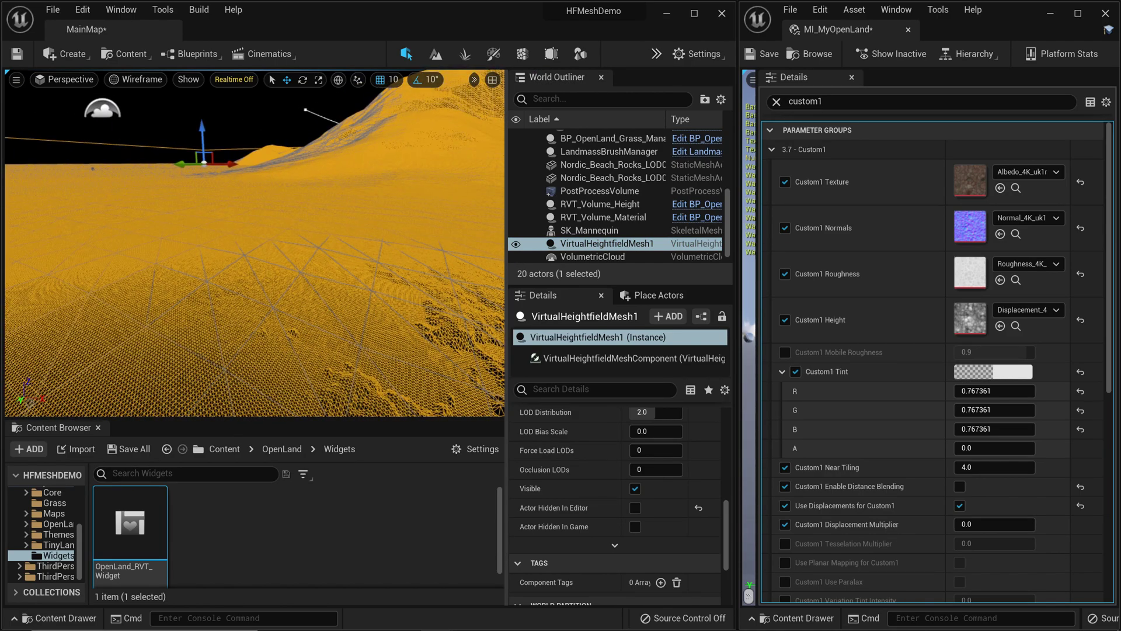
{"action": "left_click", "coordinate": [515, 243]}
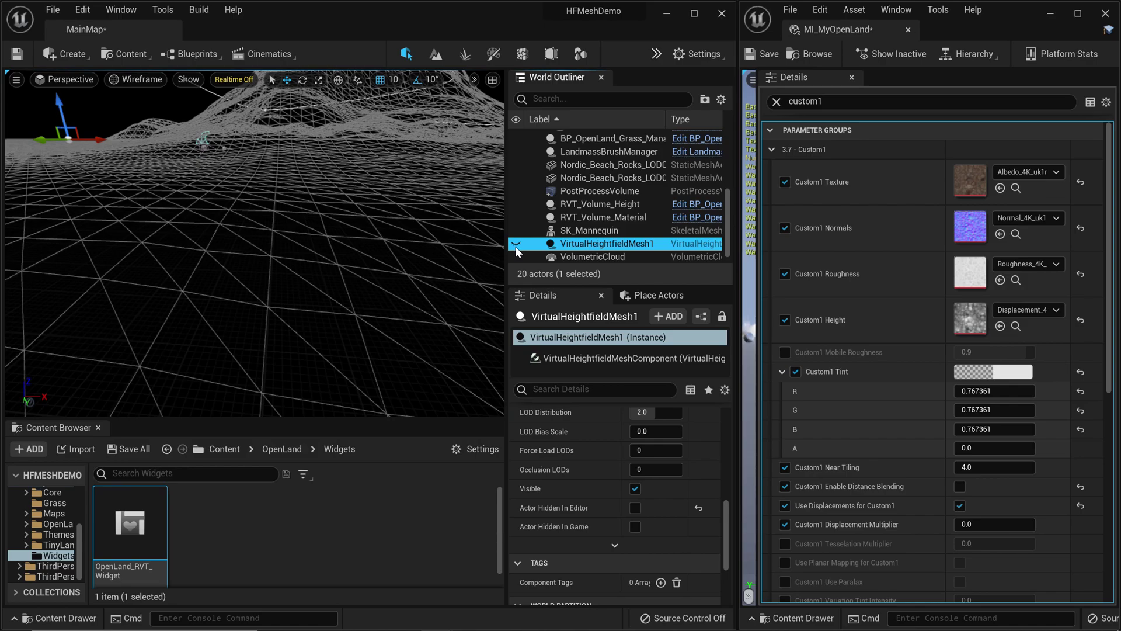
{"action": "left_click", "coordinate": [515, 246]}
{"action": "left_click", "coordinate": [139, 80]}
{"action": "left_click", "coordinate": [151, 115]}
Step: Search the materials for "MI_MY" and assign MI_MyOpenLand as the virtual heightfield mesh's material
{"action": "scroll", "coordinate": [644, 455], "scroll_direction": "up", "scroll_amount": 3}
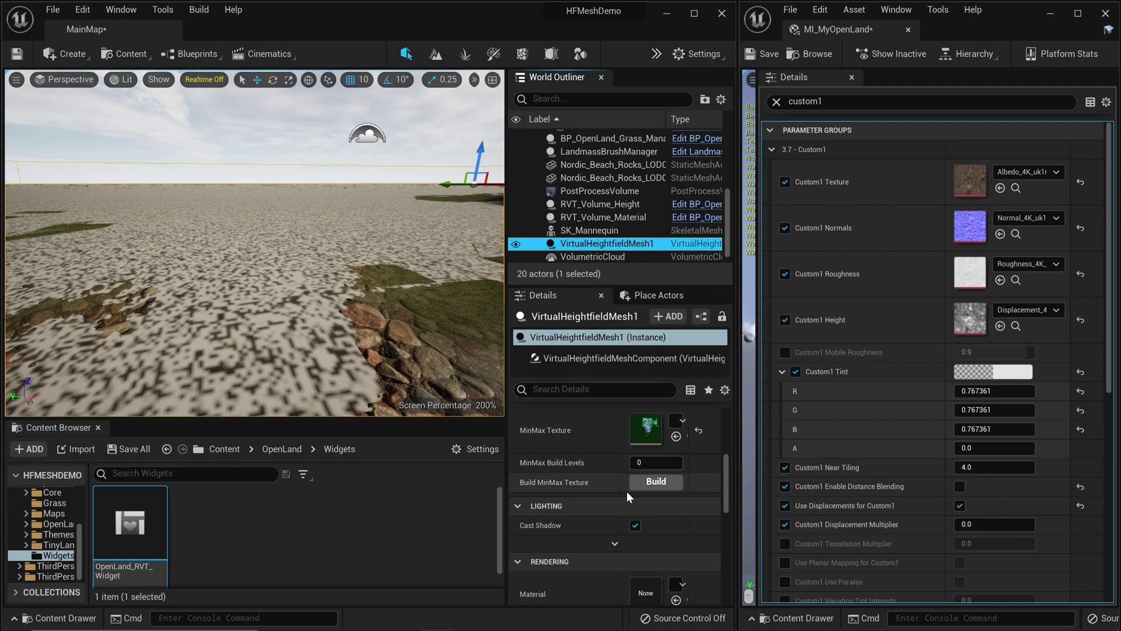
{"action": "scroll", "coordinate": [612, 513], "scroll_direction": "down", "scroll_amount": 5}
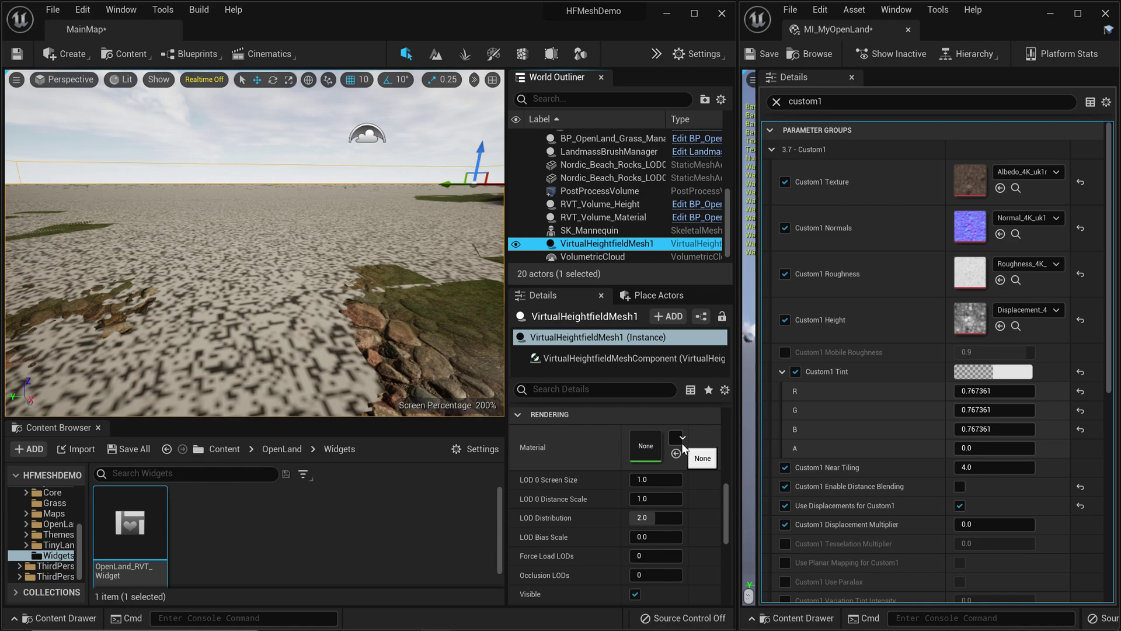
{"action": "left_click", "coordinate": [682, 439]}
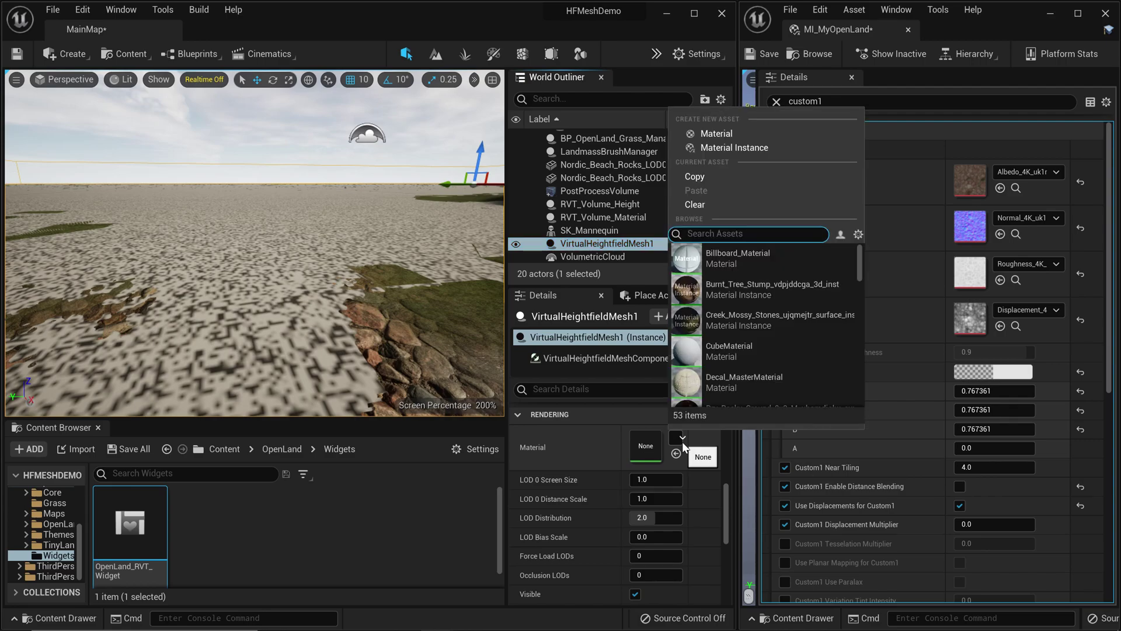
{"action": "type", "text": "MI_MY"}
{"action": "left_click", "coordinate": [746, 257]}
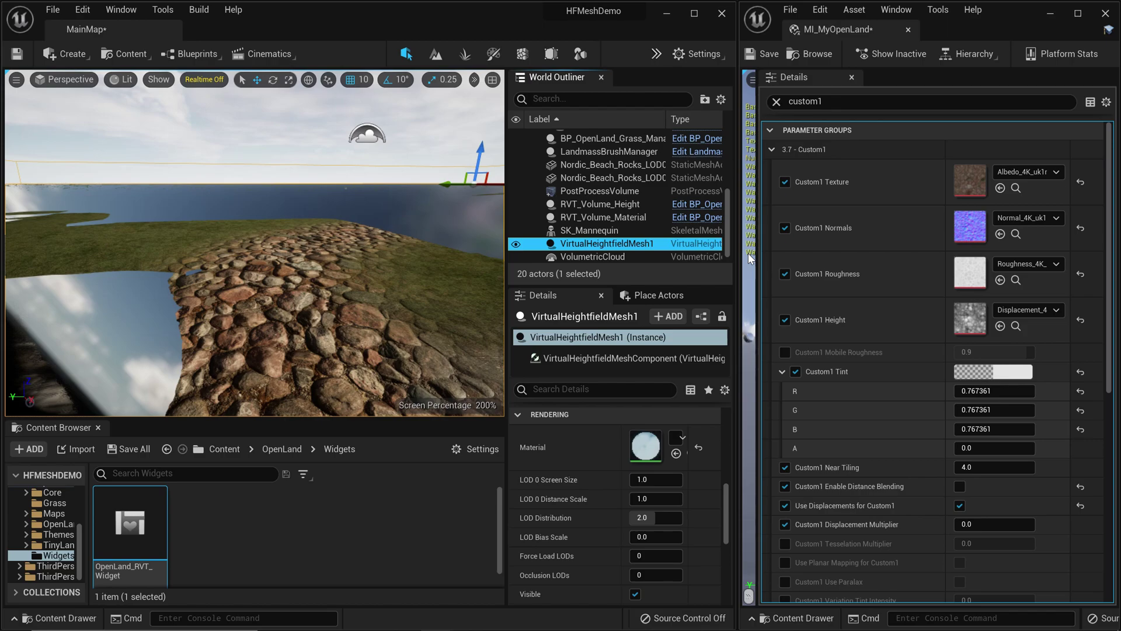
{"action": "right_click_drag", "start_coordinate": [251, 245], "coordinate": [304, 283]}
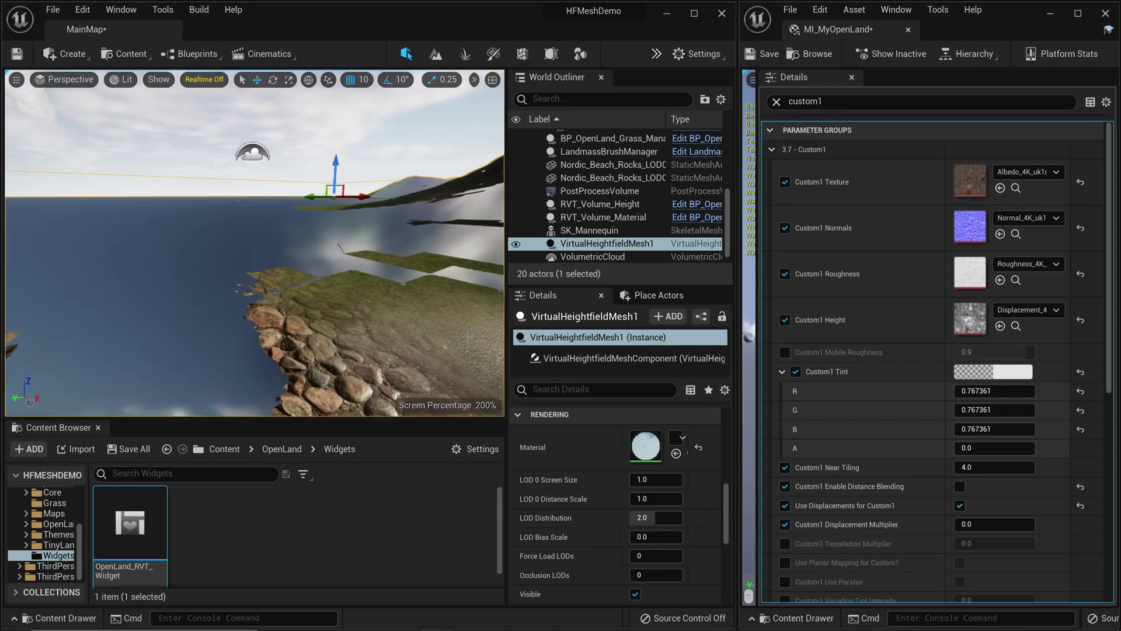
Step: Filter the MI_MyOpenLand parameters by "rvt c" and enable Use RVT Cache
{"action": "scroll", "coordinate": [614, 226], "scroll_direction": "up", "scroll_amount": 6}
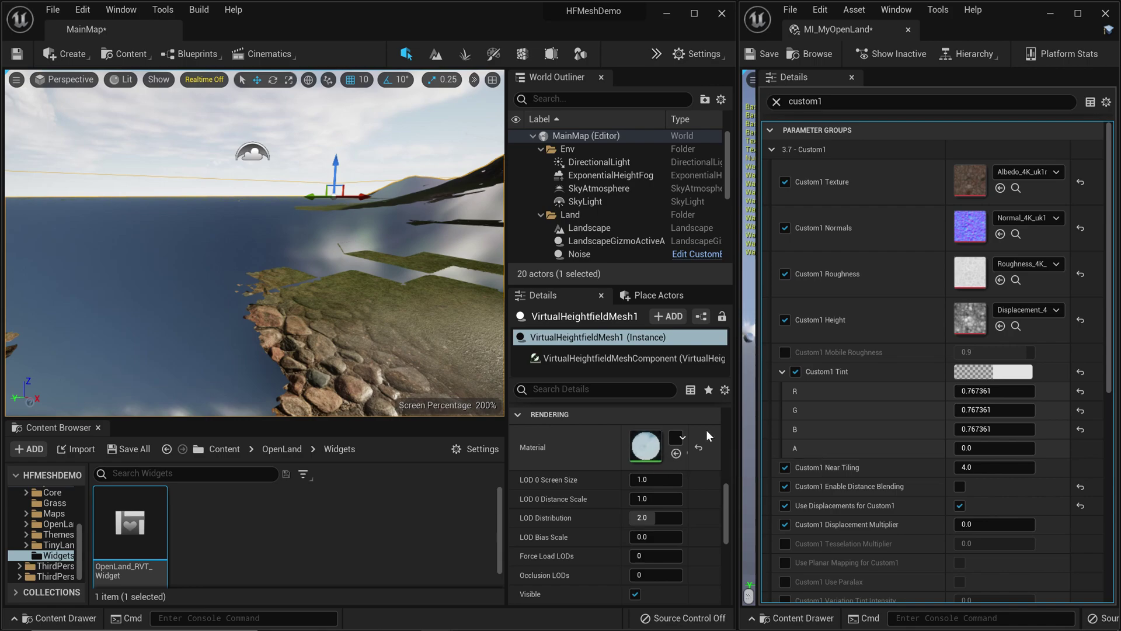
{"action": "left_click", "coordinate": [832, 102]}
{"action": "key", "text": "ctrl+a"}
{"action": "type", "text": "rvt c"}
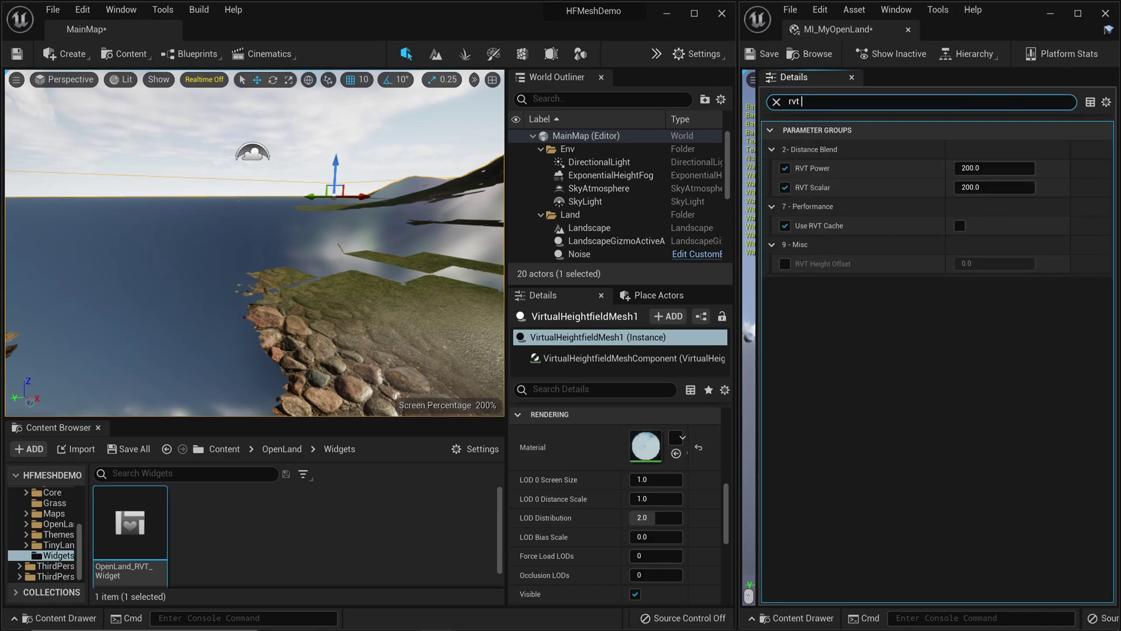
{"action": "left_click", "coordinate": [959, 206]}
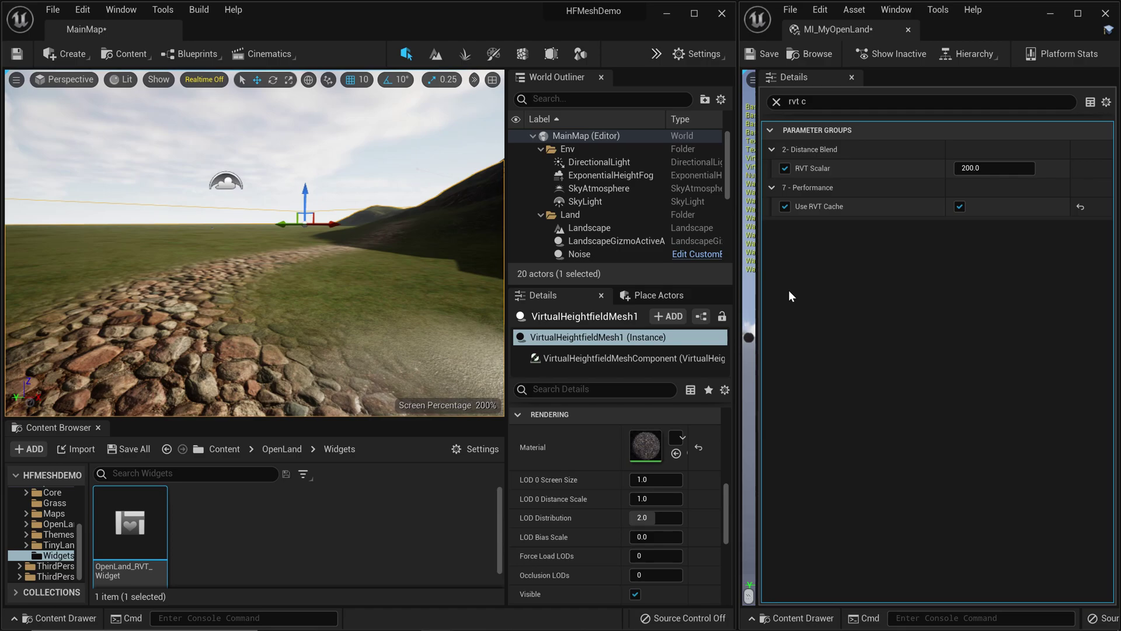
Step: Inspect the stone path up close and filter the MI_MyOpenLand parameters by "custom1"
{"action": "mouse_move", "coordinate": [251, 246]}
{"action": "right_mouse_down"}
{"action": "mouse_move", "coordinate": [233, 245]}
{"action": "mouse_move", "coordinate": [260, 244]}
{"action": "right_mouse_up"}
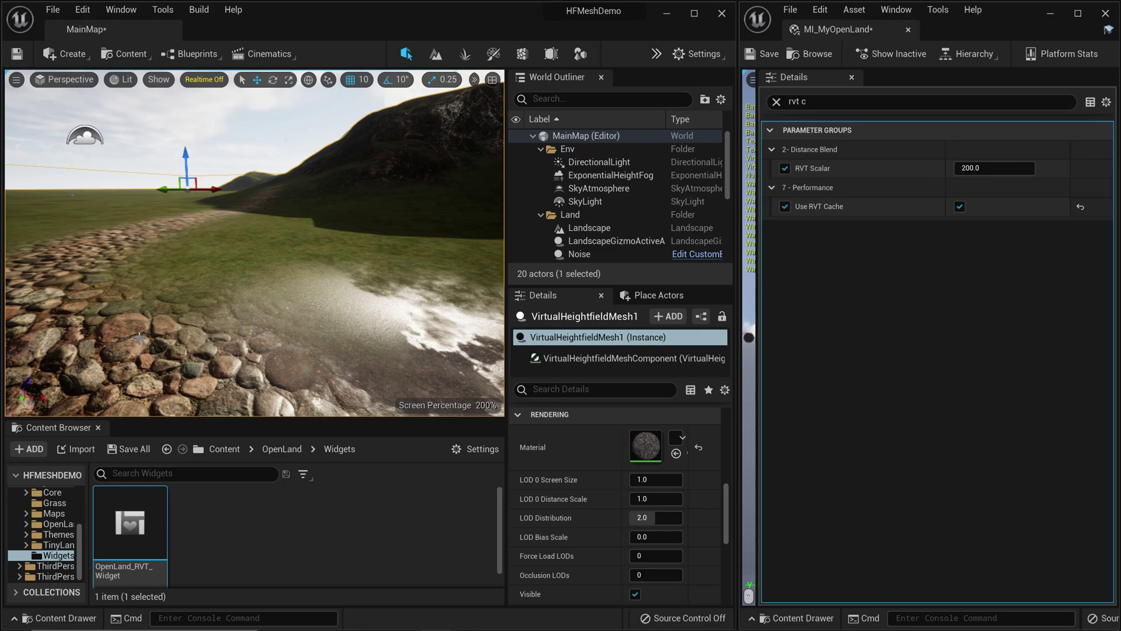
{"action": "right_click_drag", "start_coordinate": [138, 338], "coordinate": [123, 338]}
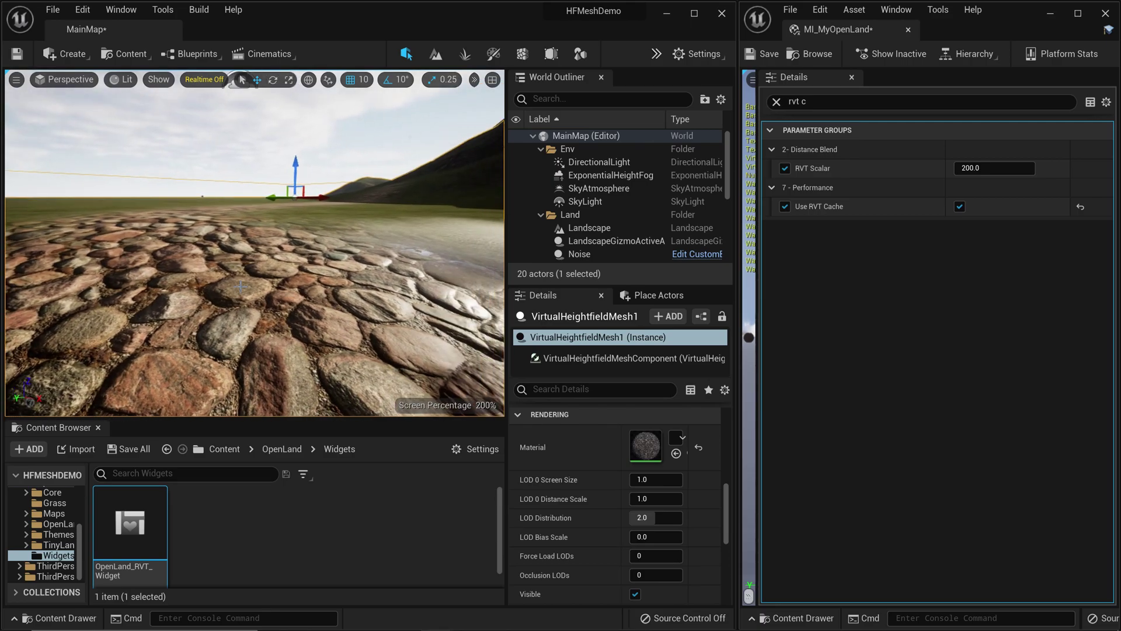
{"action": "key", "text": "ctrl+a"}
{"action": "type", "text": "custom1"}
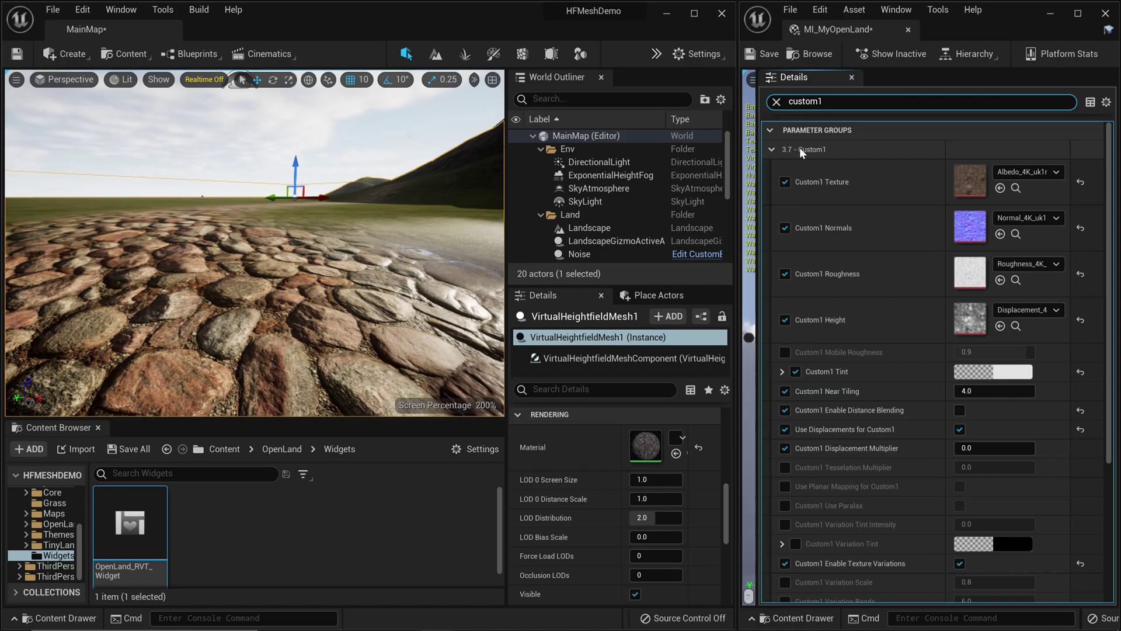
{"action": "right_click_drag", "start_coordinate": [369, 248], "coordinate": [364, 279]}
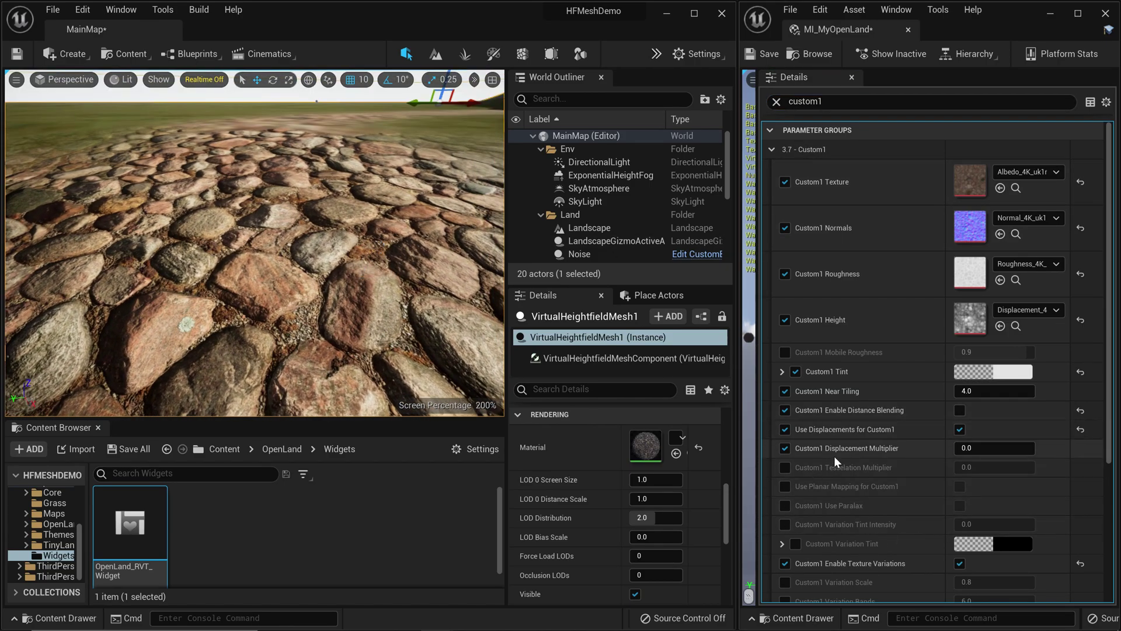
{"action": "right_click_drag", "start_coordinate": [450, 390], "coordinate": [449, 344]}
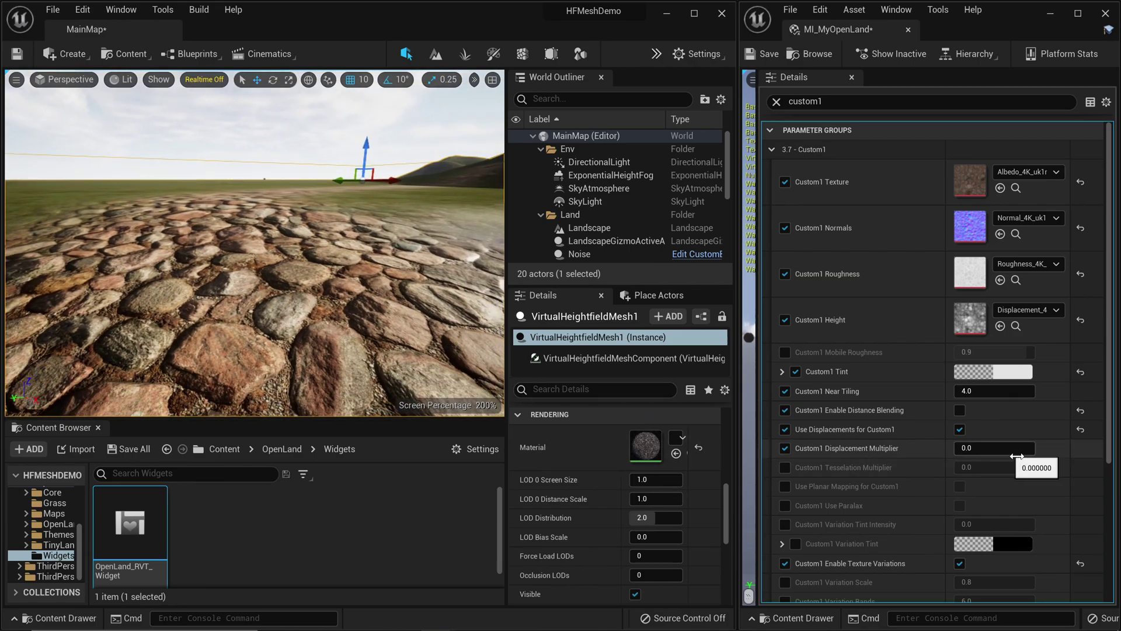
Step: Try a Custom1 Displacement Multiplier of 100 and inspect the displaced stones on the path
{"action": "left_click", "coordinate": [1011, 453]}
{"action": "type", "text": "5"}
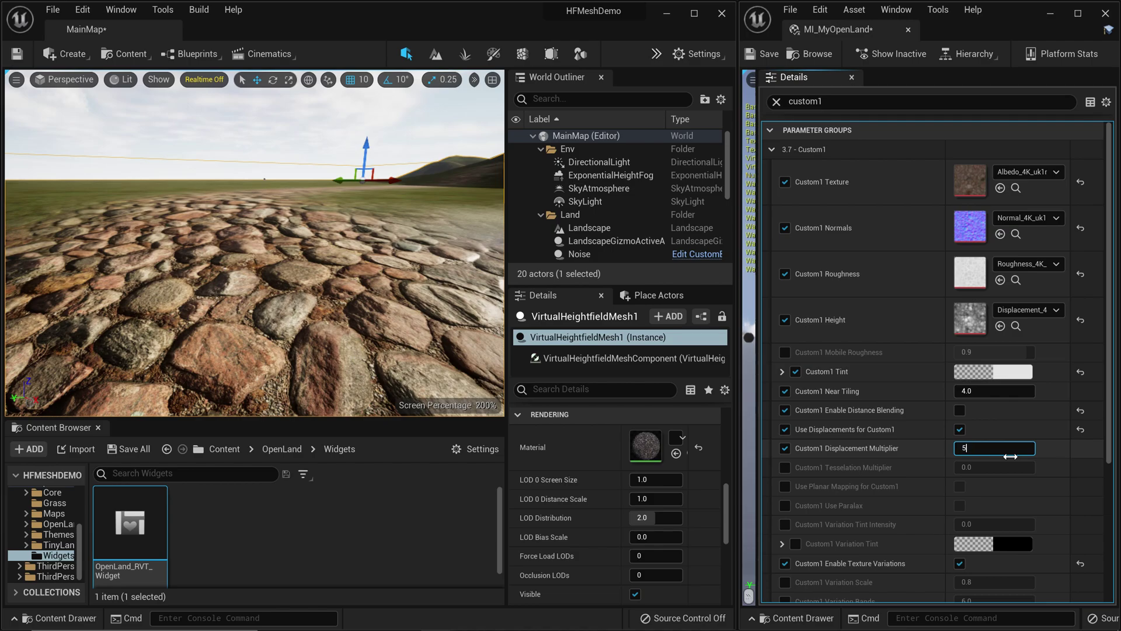
{"action": "type", "text": "000"}
{"action": "key", "text": "Return"}
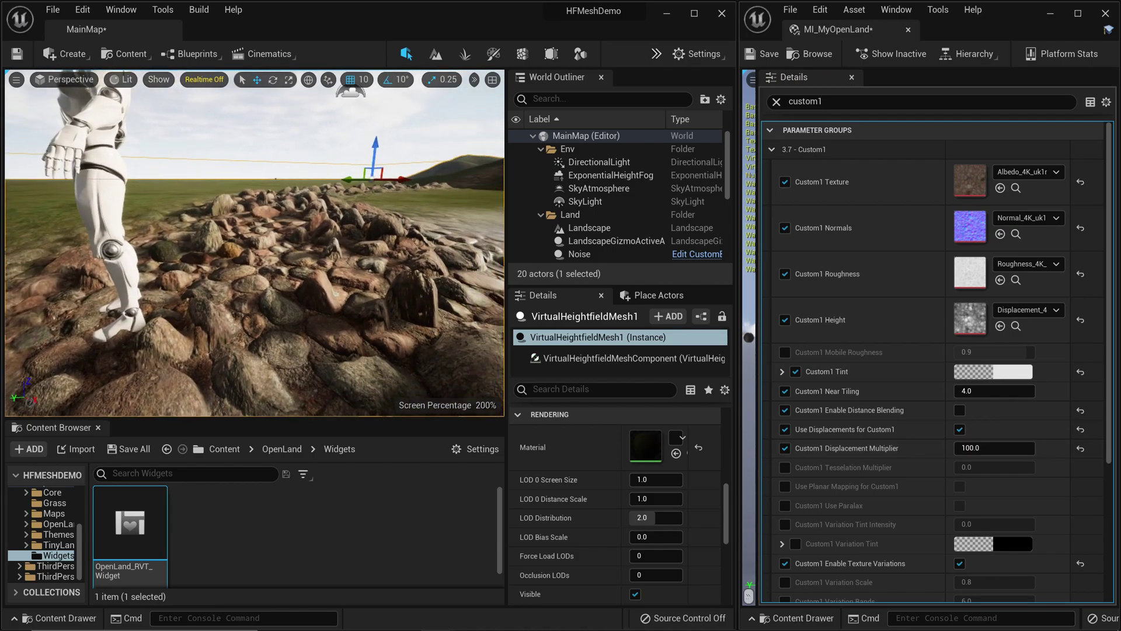
{"action": "right_click_drag", "start_coordinate": [388, 303], "coordinate": [394, 273]}
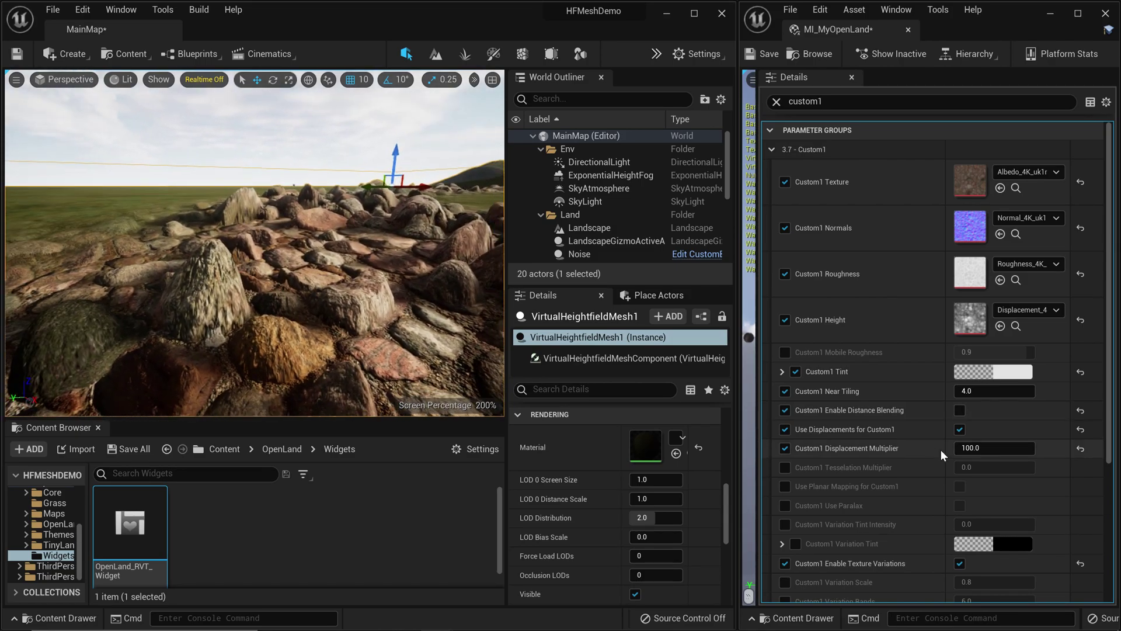
Step: Set the Custom1 Displacement Multiplier to 50 and play the level to view the stone path in game
{"action": "left_click", "coordinate": [973, 446]}
{"action": "type", "text": "50"}
{"action": "key", "text": "Return"}
{"action": "right_click_drag", "start_coordinate": [351, 263], "coordinate": [364, 235]}
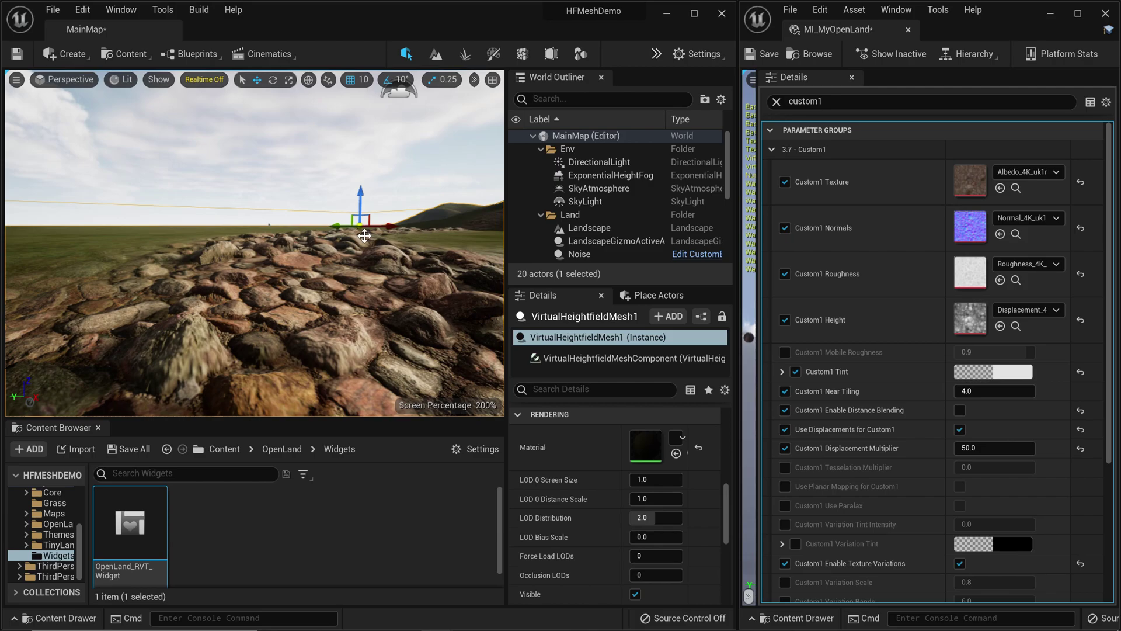
{"action": "key", "text": "alt+p"}
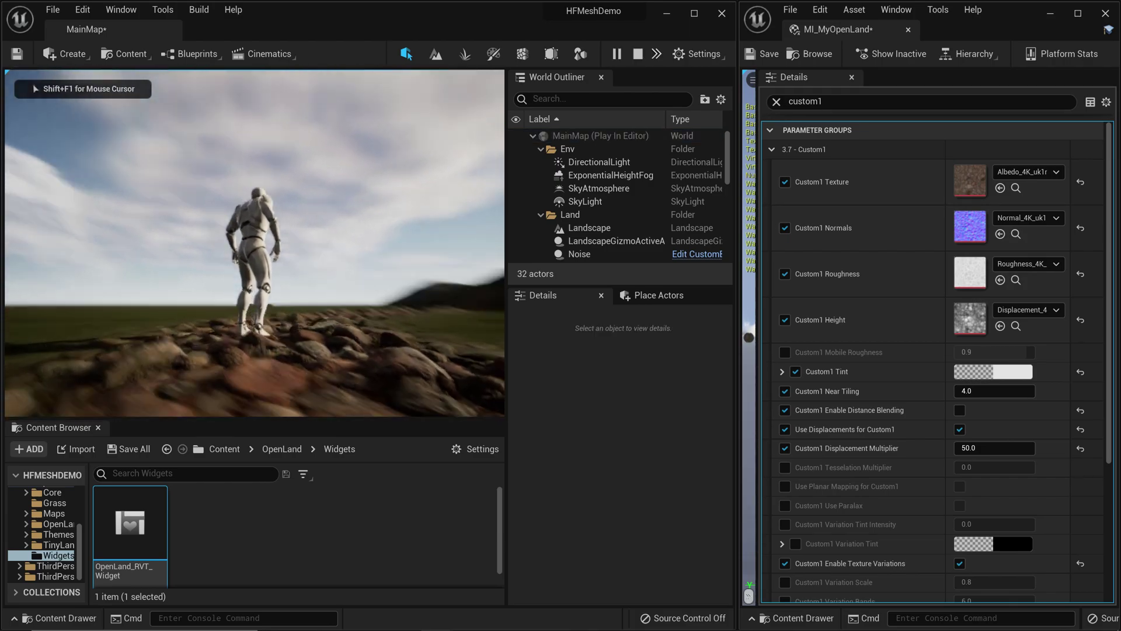
Step: Walk the character along the stone path, end the play session, and look over the displaced stones around the mannequin
{"action": "key", "text": "s"}
{"action": "key", "text": "w"}
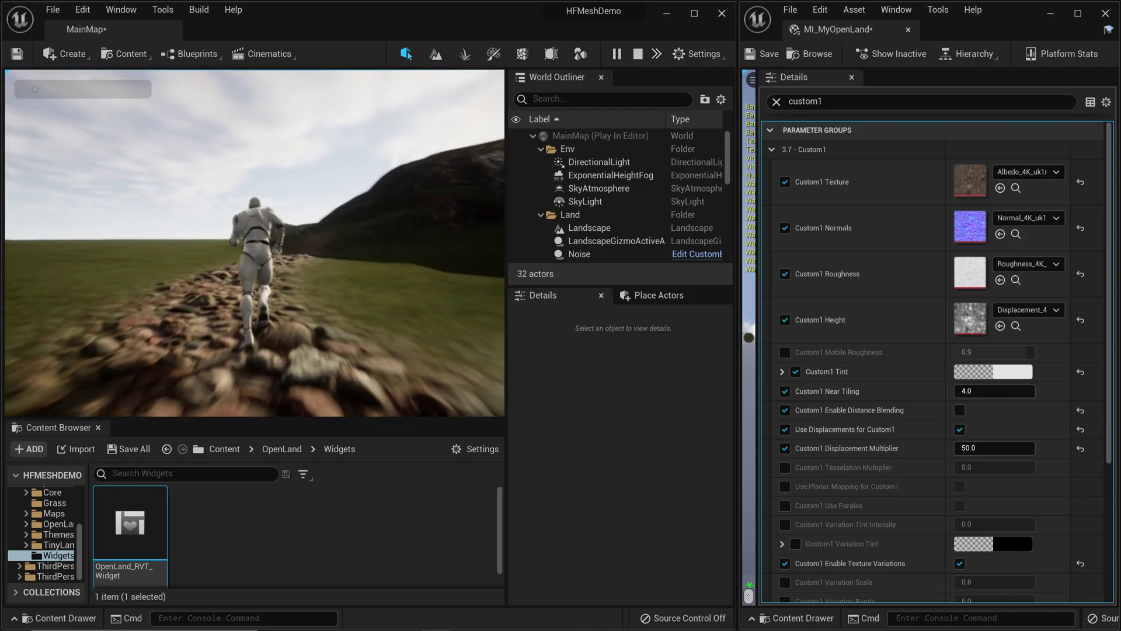
{"action": "key", "text": "Escape"}
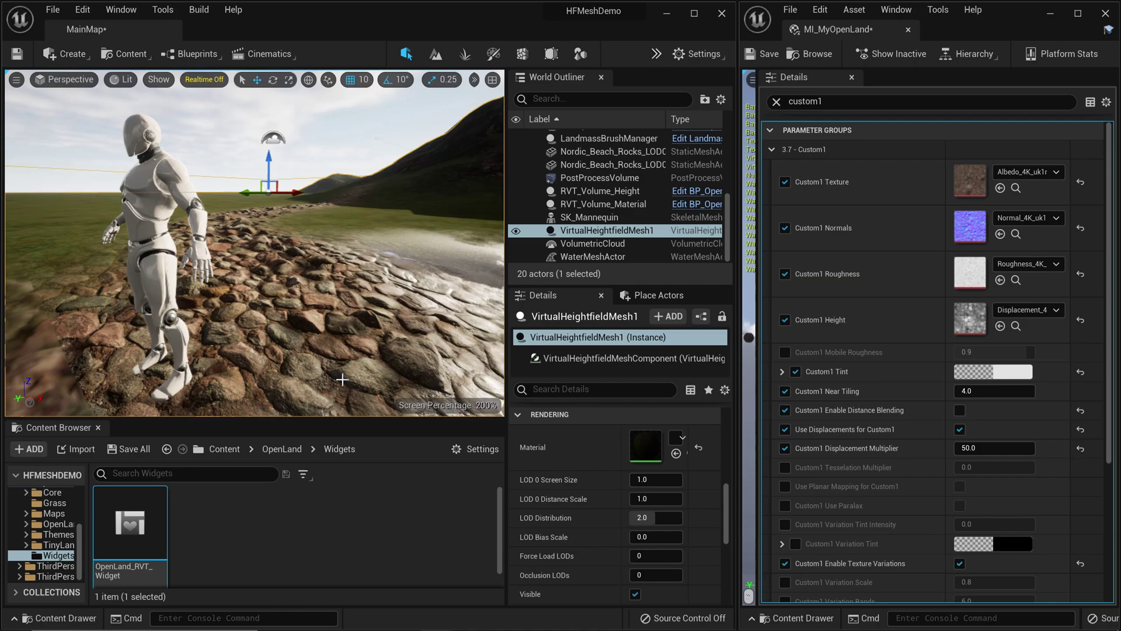
{"action": "right_click_drag", "start_coordinate": [342, 380], "coordinate": [397, 301]}
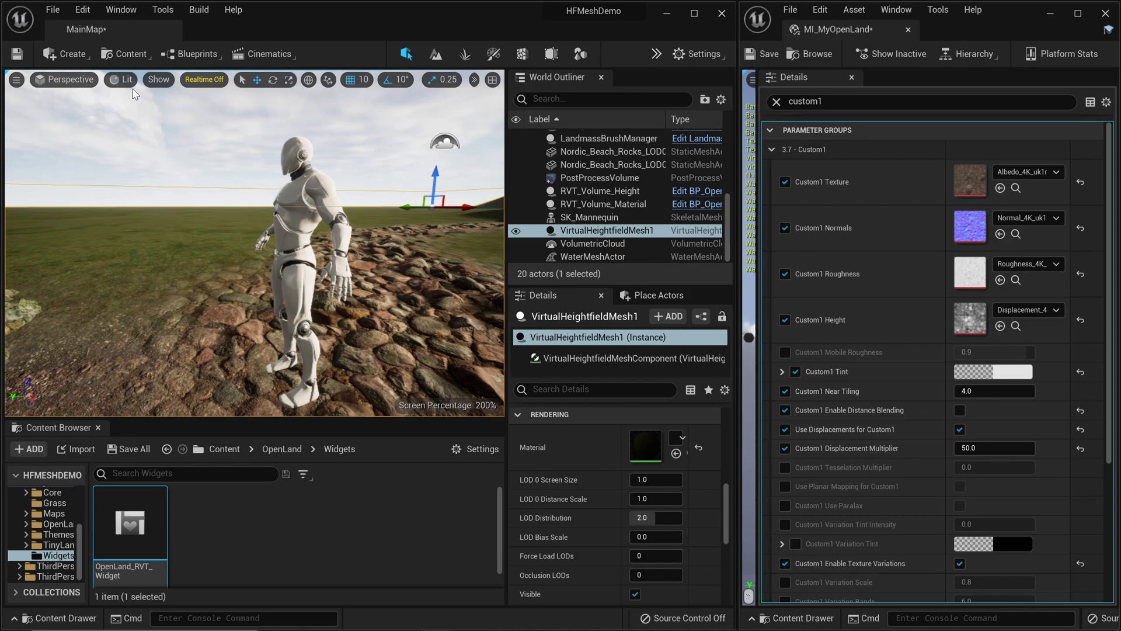
Step: Switch the viewport to Wireframe with VirtualHeightfieldMesh1 selected and examine its triangle density along the path
{"action": "left_click", "coordinate": [121, 79]}
{"action": "left_click", "coordinate": [157, 148]}
{"action": "left_click_drag", "start_coordinate": [151, 169], "coordinate": [233, 146]}
{"action": "left_click", "coordinate": [590, 217]}
{"action": "left_click", "coordinate": [607, 230]}
{"action": "right_click_drag", "start_coordinate": [292, 233], "coordinate": [313, 186]}
{"action": "right_click_drag", "start_coordinate": [200, 332], "coordinate": [182, 327]}
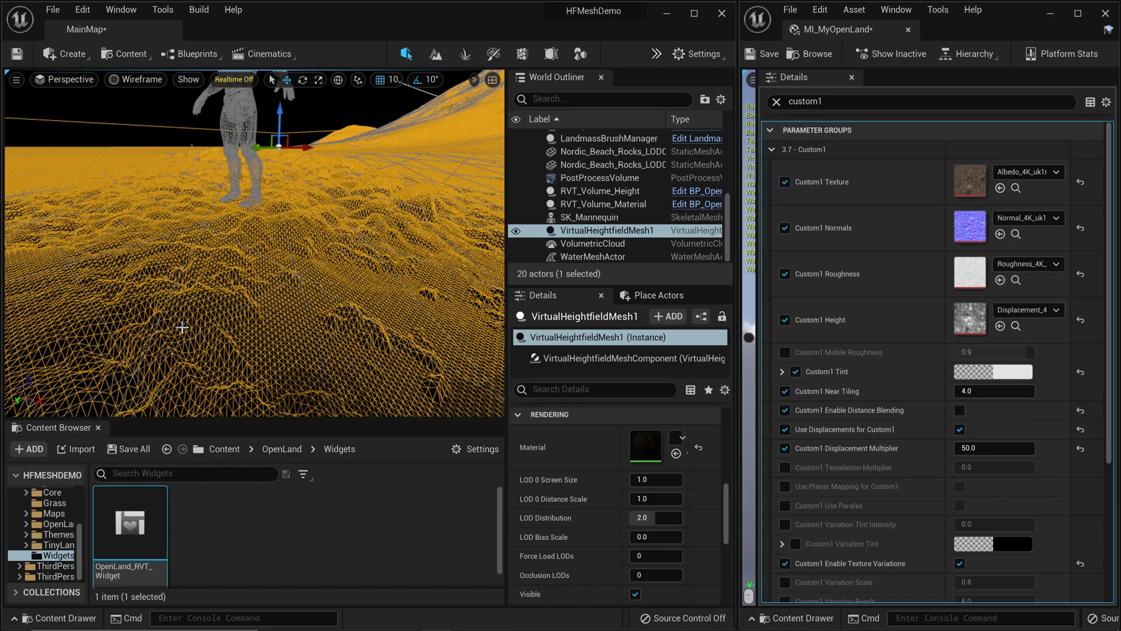
{"action": "right_click_drag", "start_coordinate": [180, 311], "coordinate": [210, 308]}
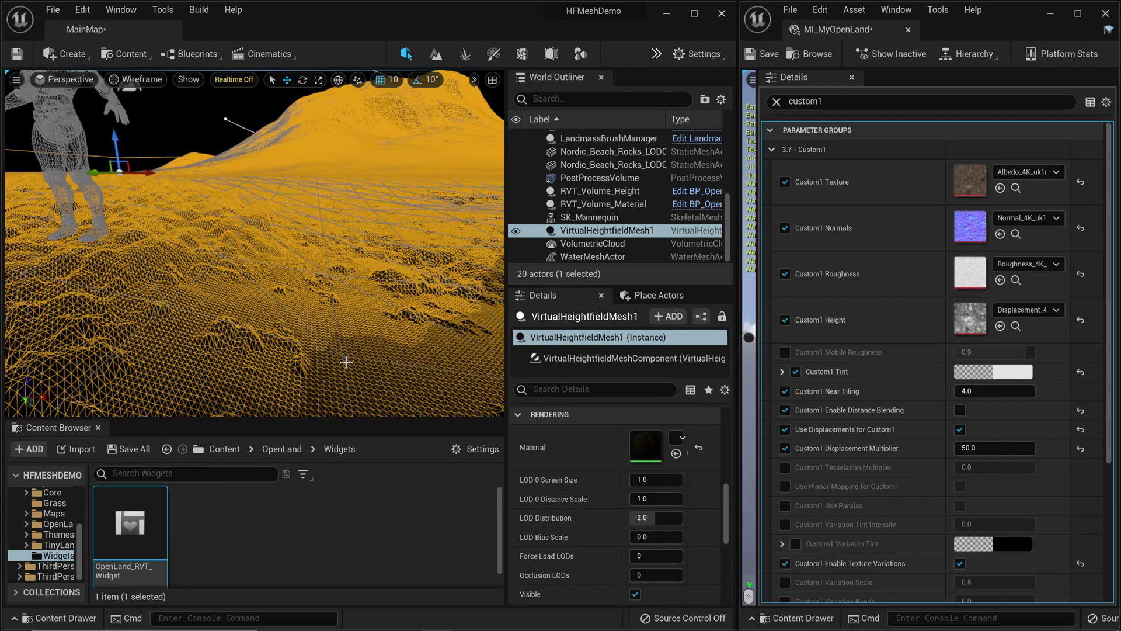
Step: Set the LOD Distribution of VirtualHeightfieldMesh1 to 1.2 and check how the wireframe density falls off with distance
{"action": "right_click_drag", "start_coordinate": [388, 327], "coordinate": [396, 328]}
{"action": "left_click", "coordinate": [657, 518]}
{"action": "type", "text": "1"}
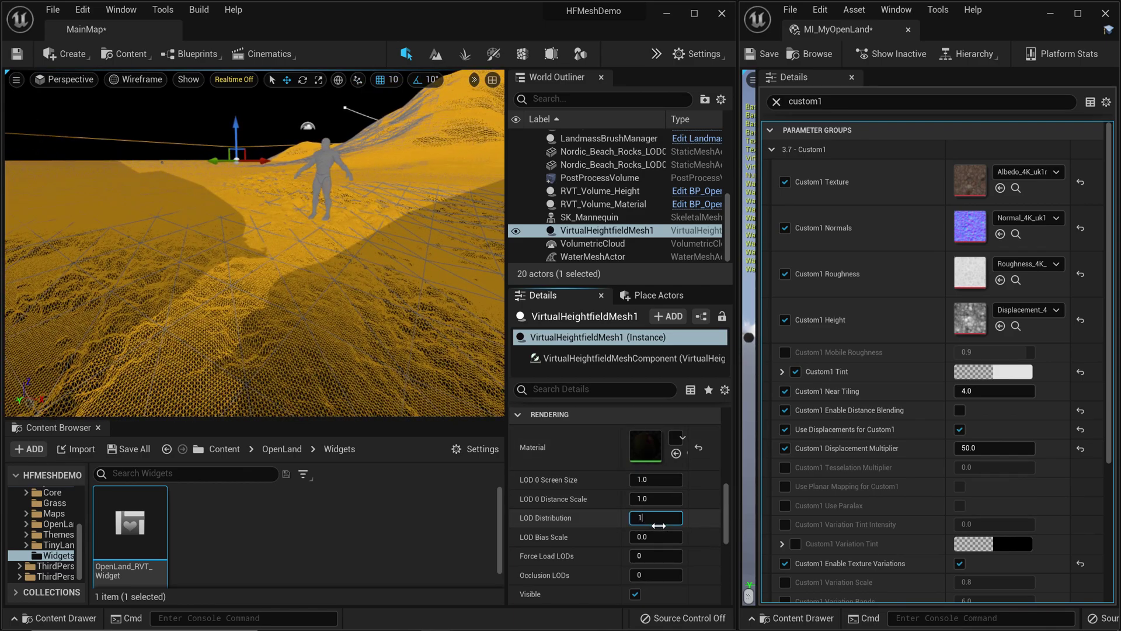
{"action": "type", "text": ".2"}
{"action": "key", "text": "Return"}
{"action": "right_click_drag", "start_coordinate": [347, 337], "coordinate": [347, 337]}
{"action": "right_click_drag", "start_coordinate": [396, 154], "coordinate": [396, 154]}
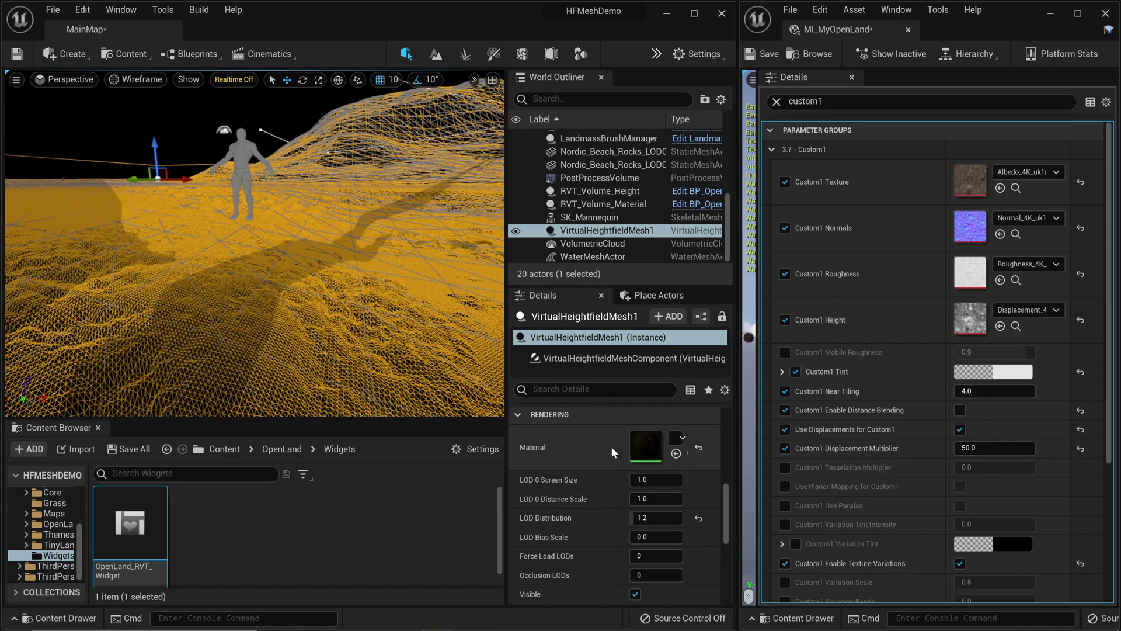
Step: Compare the terrain around the path in Lit and Wireframe view modes, ending in Wireframe
{"action": "left_click", "coordinate": [149, 85]}
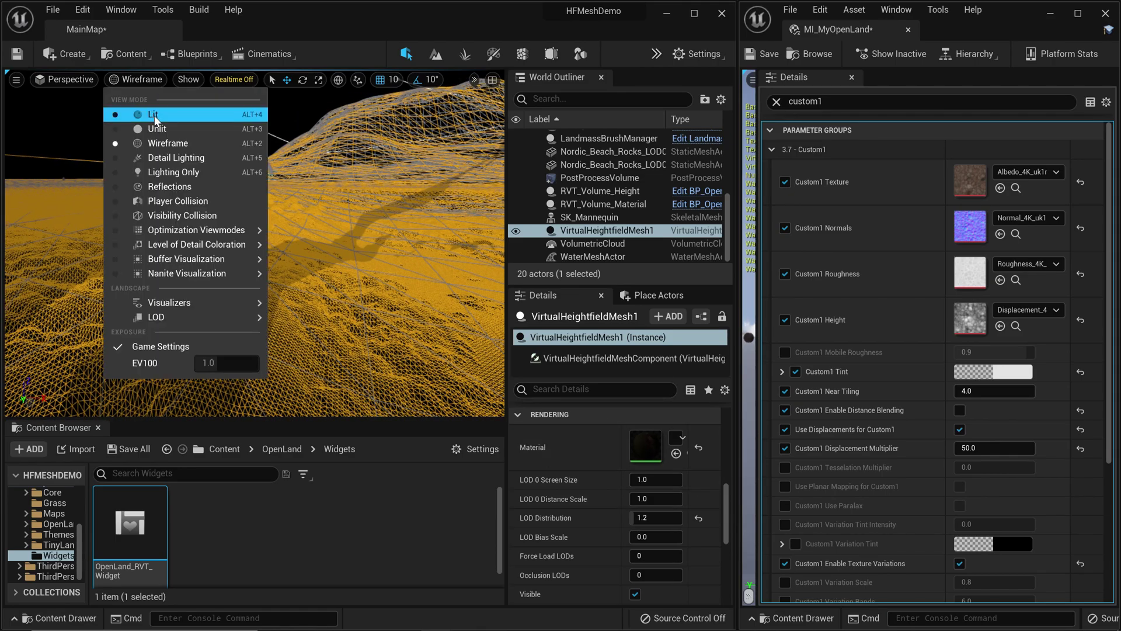
{"action": "left_click", "coordinate": [155, 117]}
{"action": "right_click_drag", "start_coordinate": [155, 118], "coordinate": [155, 118]}
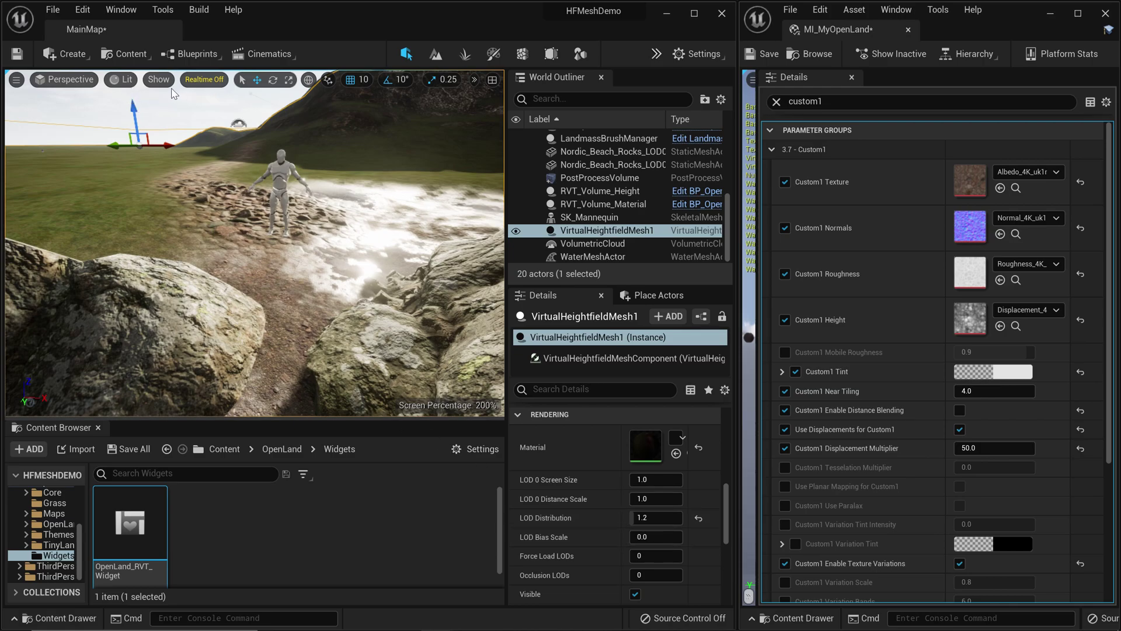
{"action": "key", "text": "alt+2"}
{"action": "key", "text": "f"}
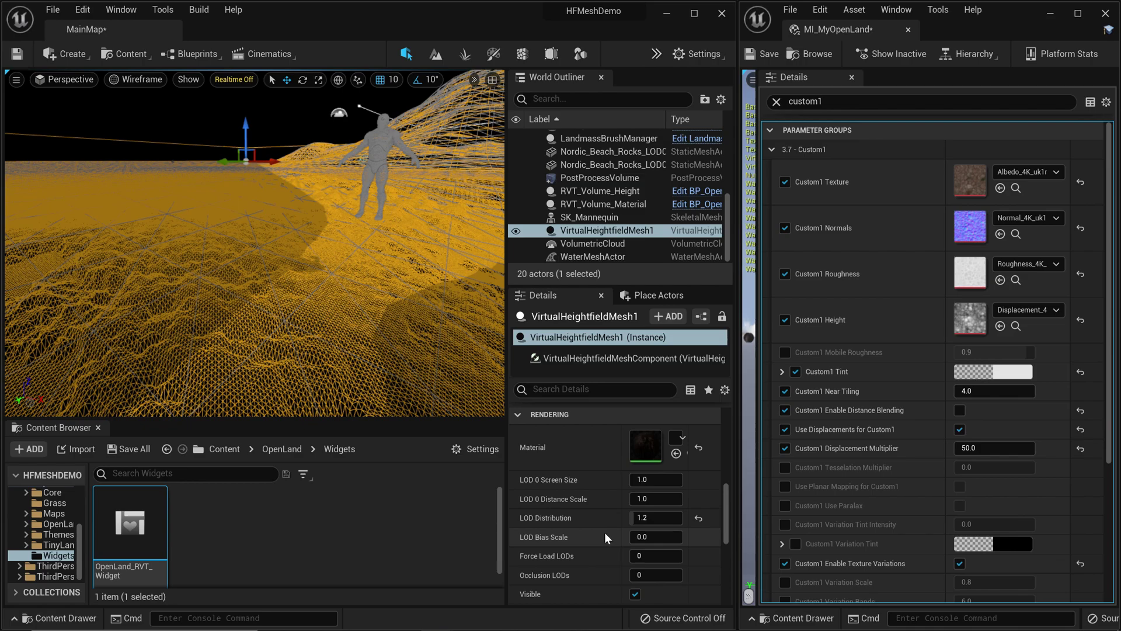
{"action": "mouse_move", "coordinate": [326, 321]}
{"action": "right_mouse_down"}
{"action": "mouse_move", "coordinate": [333, 338]}
{"action": "mouse_move", "coordinate": [329, 318]}
{"action": "right_mouse_up"}
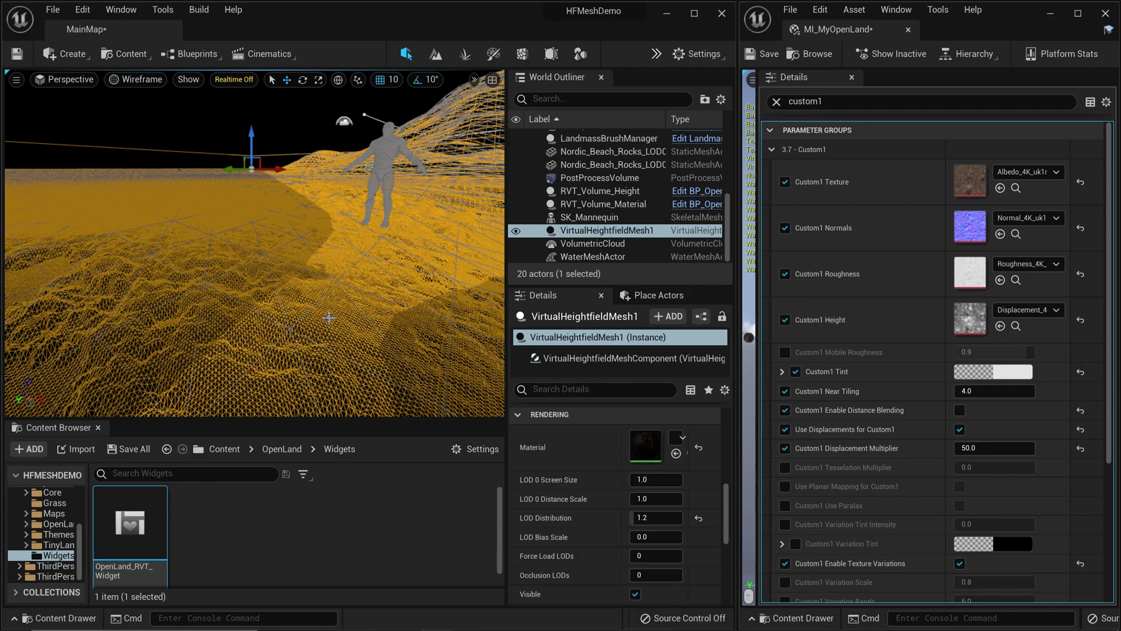
{"action": "right_click_drag", "start_coordinate": [329, 317], "coordinate": [281, 250]}
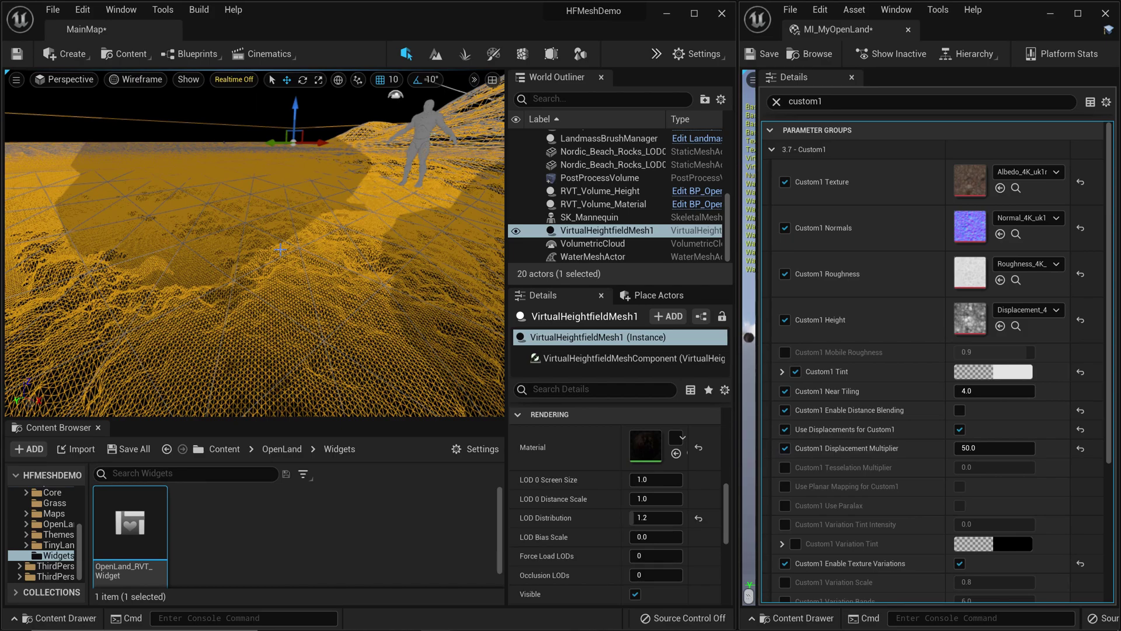
Step: Locate the virtual texture assigned to RVT_Volume_Height and open the RVT_OpenLand_Height asset
{"action": "left_click", "coordinate": [594, 194]}
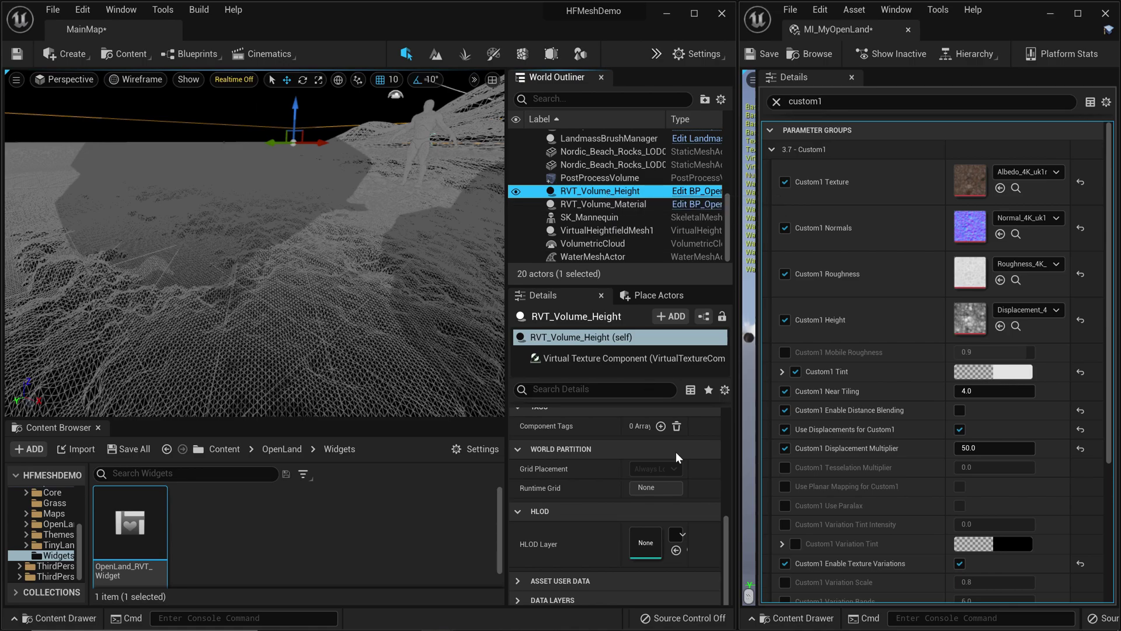
{"action": "left_click_drag", "start_coordinate": [627, 556], "coordinate": [586, 558]}
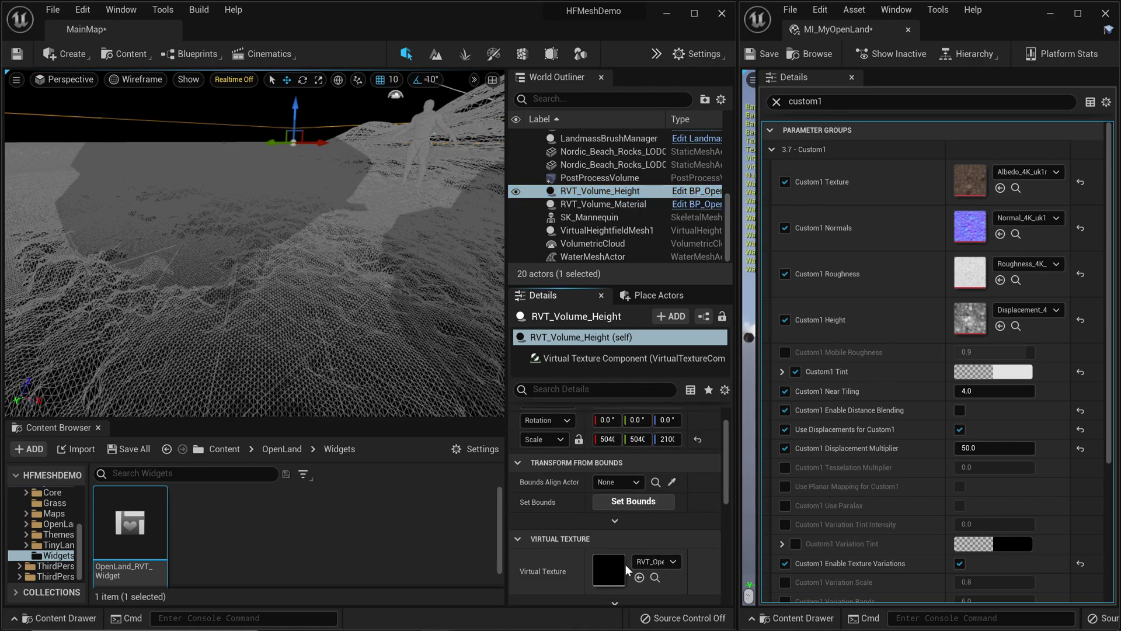
{"action": "left_click", "coordinate": [655, 578]}
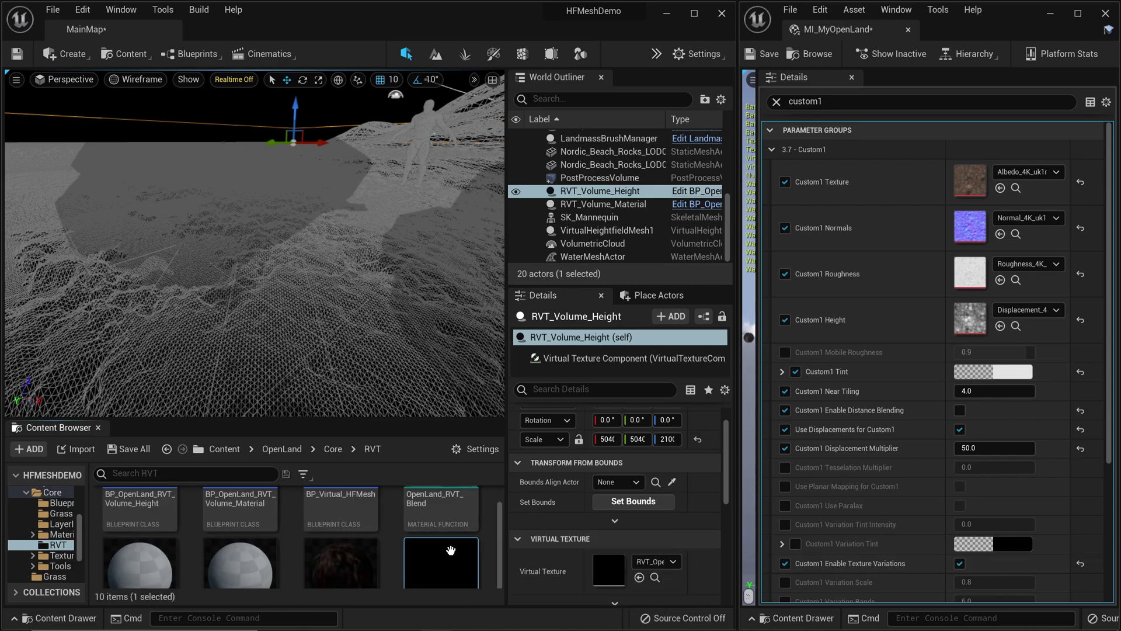
{"action": "double_click", "coordinate": [381, 542]}
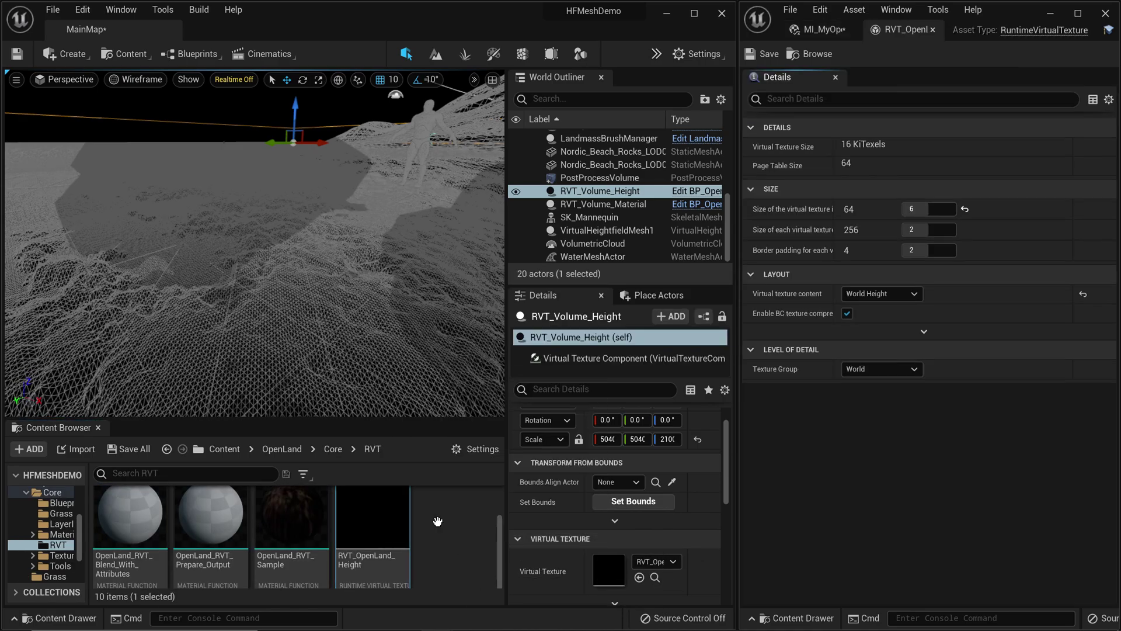
Step: Try a size setting of 4 for each virtual texture tile in RVT_OpenLand_Height and inspect VirtualHeightfieldMesh1 in wireframe
{"action": "left_click", "coordinate": [409, 326]}
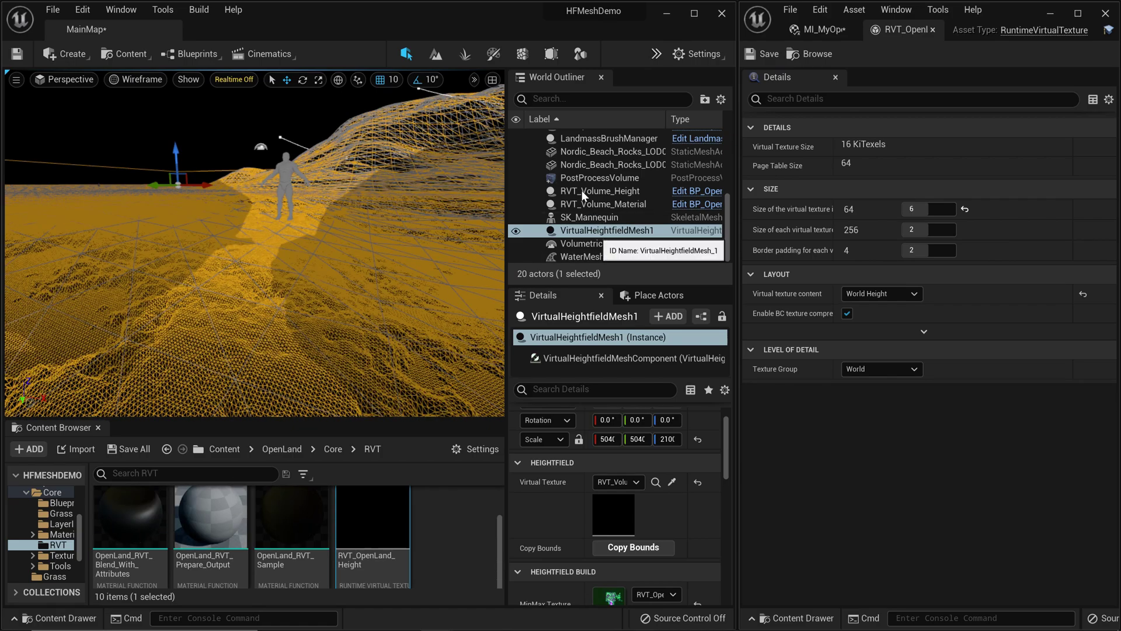
{"action": "mouse_move", "coordinate": [334, 254]}
{"action": "right_mouse_down"}
{"action": "mouse_move", "coordinate": [281, 255]}
{"action": "mouse_move", "coordinate": [336, 263]}
{"action": "mouse_move", "coordinate": [318, 263]}
{"action": "right_mouse_up"}
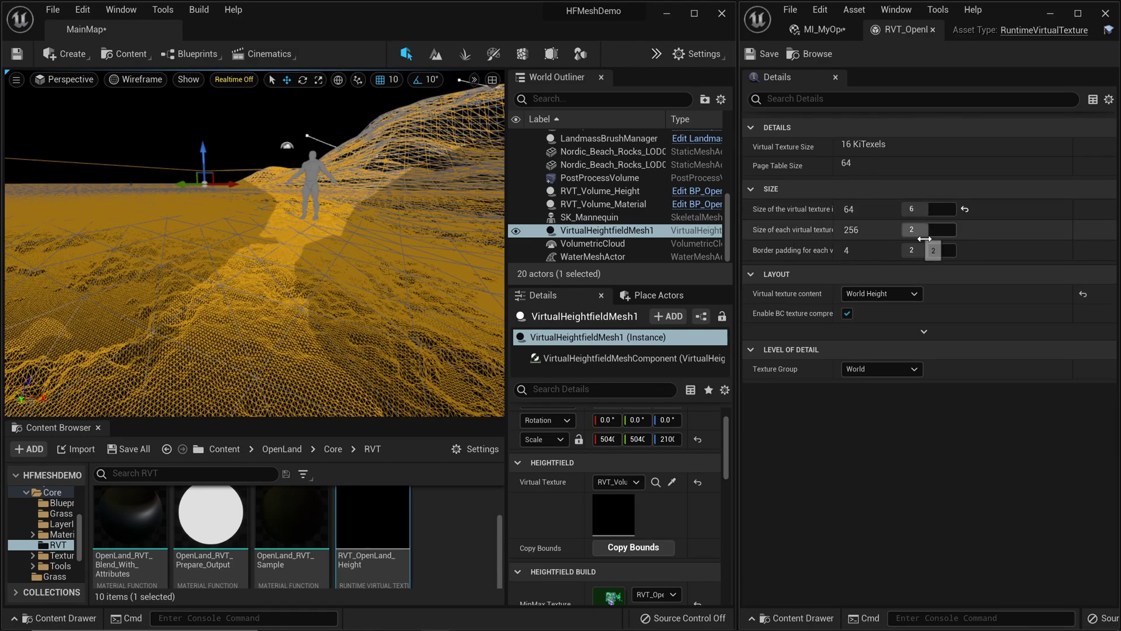
{"action": "mouse_move", "coordinate": [292, 263]}
{"action": "right_mouse_down"}
{"action": "mouse_move", "coordinate": [292, 286]}
{"action": "mouse_move", "coordinate": [292, 257]}
{"action": "right_mouse_up"}
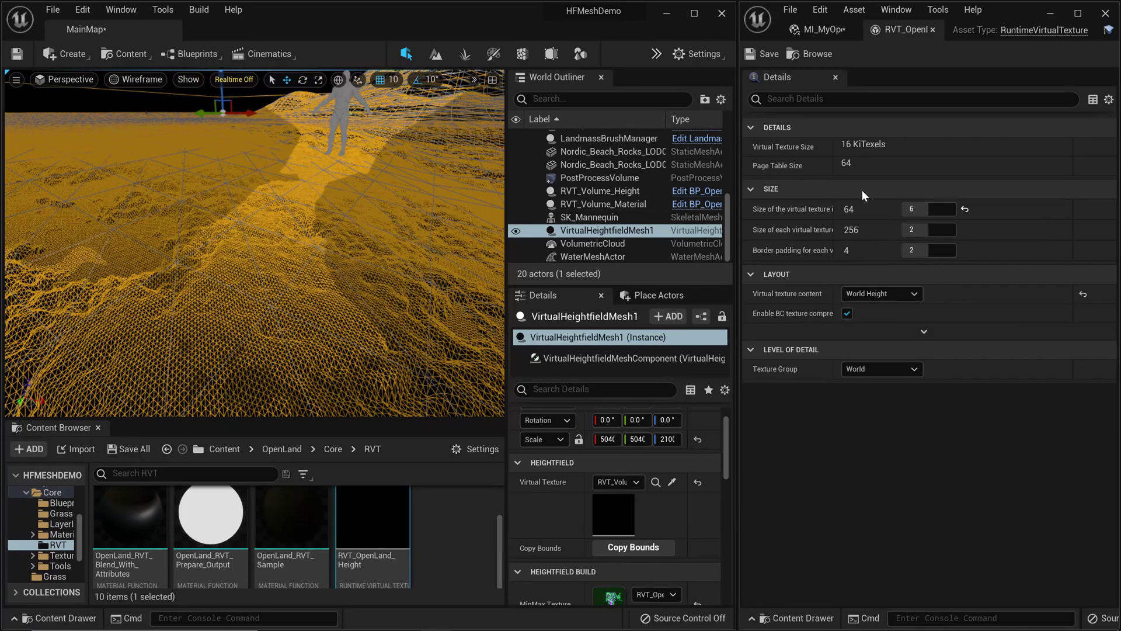
{"action": "left_click", "coordinate": [928, 229]}
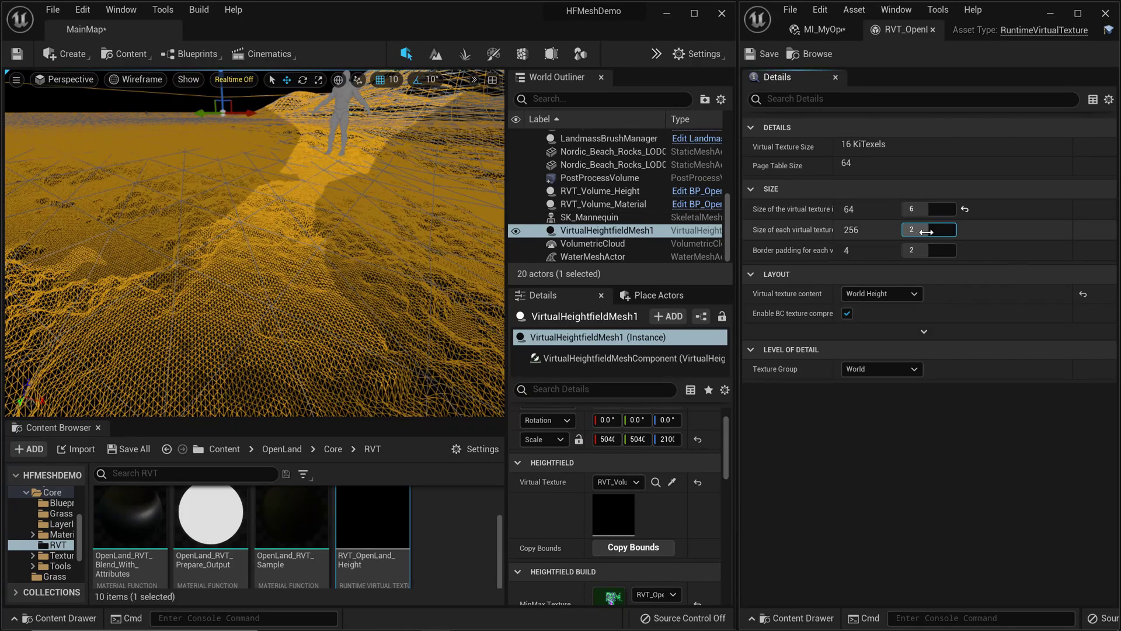
{"action": "type", "text": "4"}
{"action": "key", "text": "Return"}
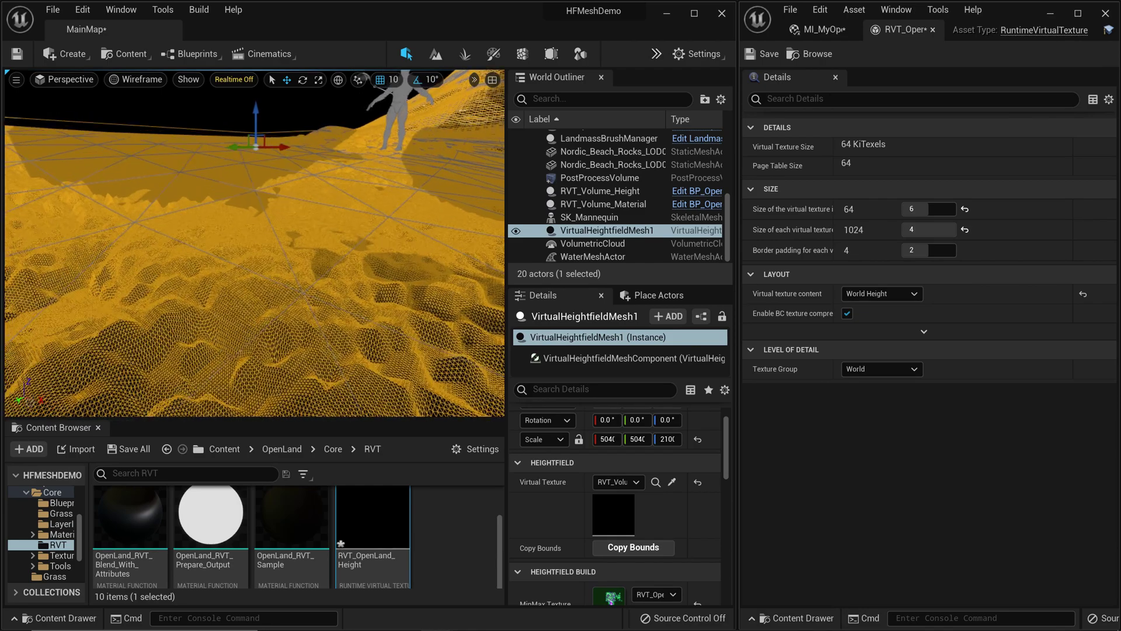
{"action": "scroll", "coordinate": [254, 242], "scroll_direction": "up", "scroll_amount": 1}
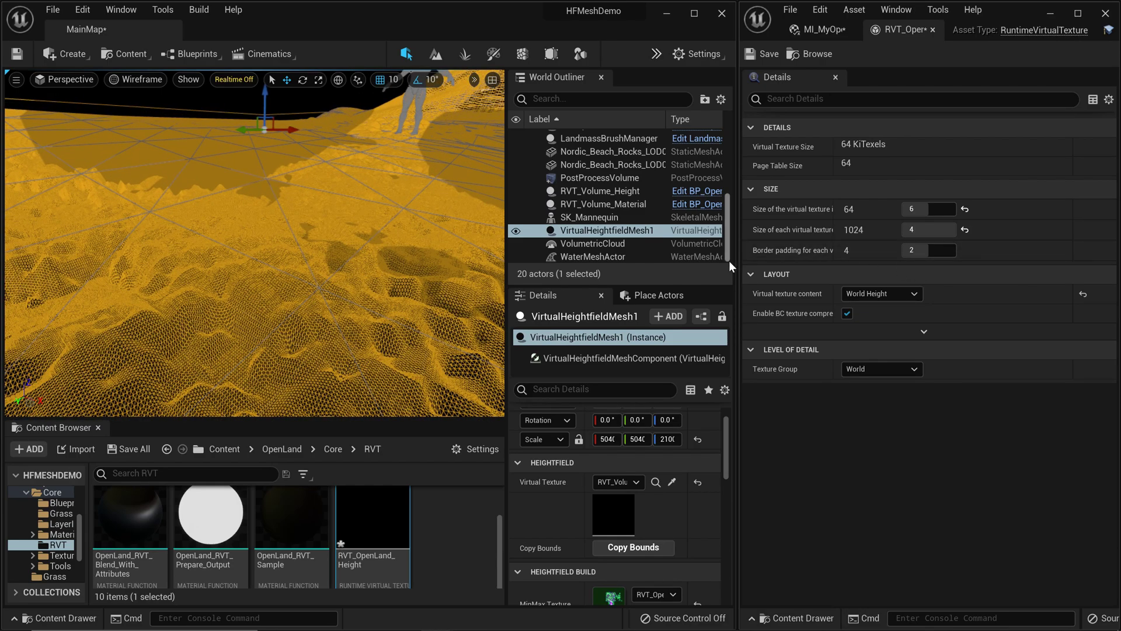
Step: Try a virtual texture tile size setting of 1, reset it to the default, and view the lit stone path
{"action": "left_click", "coordinate": [928, 229]}
{"action": "type", "text": "1"}
{"action": "key", "text": "Return"}
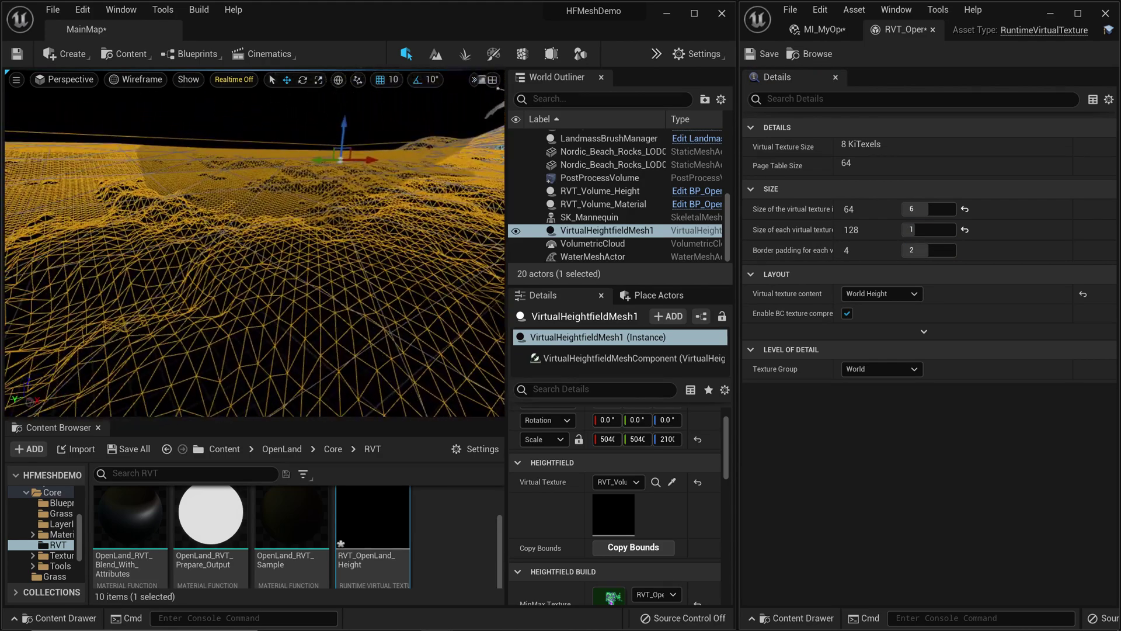
{"action": "left_click", "coordinate": [965, 230]}
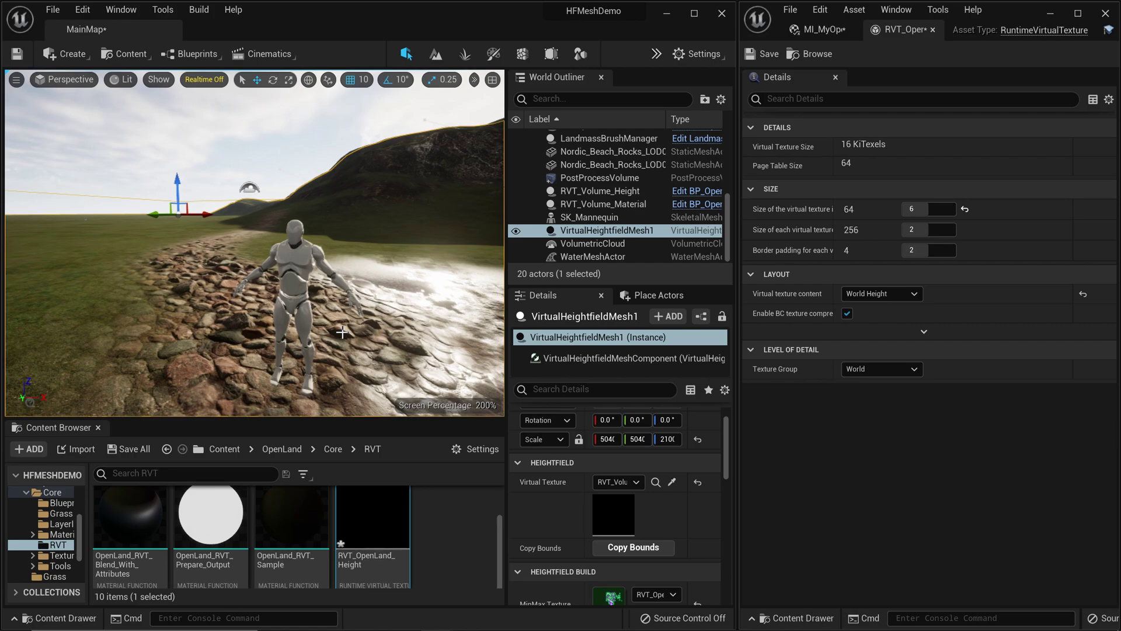
{"action": "right_click_drag", "start_coordinate": [368, 348], "coordinate": [369, 348]}
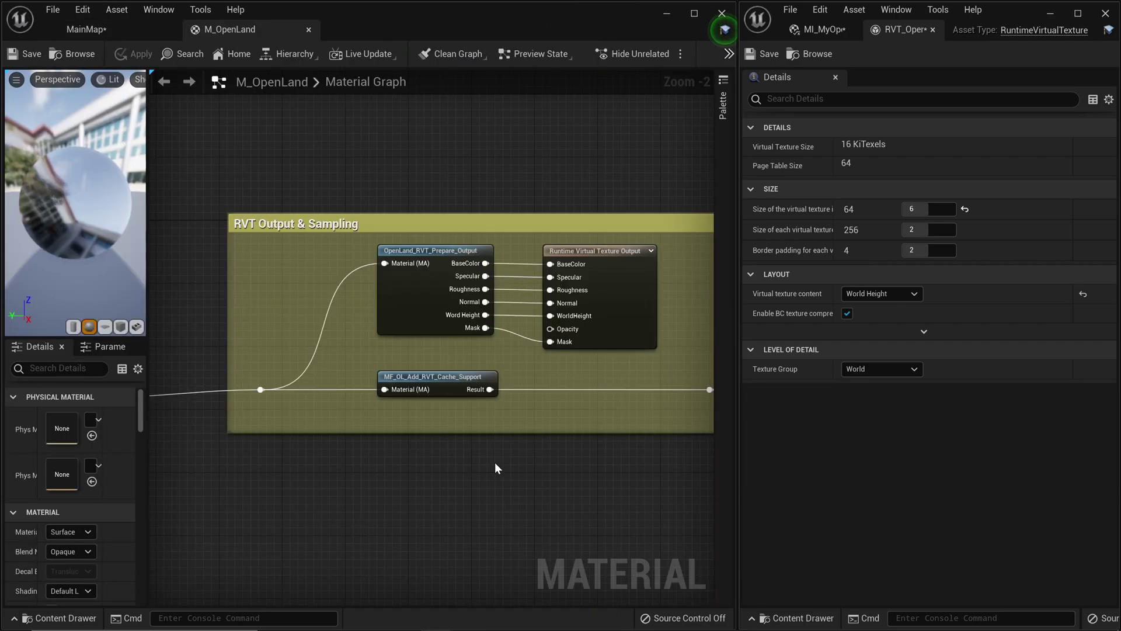
Step: Examine the RVT Output & Sampling section of the M_OpenLand material graph and how its nodes feed the Runtime Virtual Texture Output
{"action": "right_click_drag", "start_coordinate": [492, 474], "coordinate": [482, 504]}
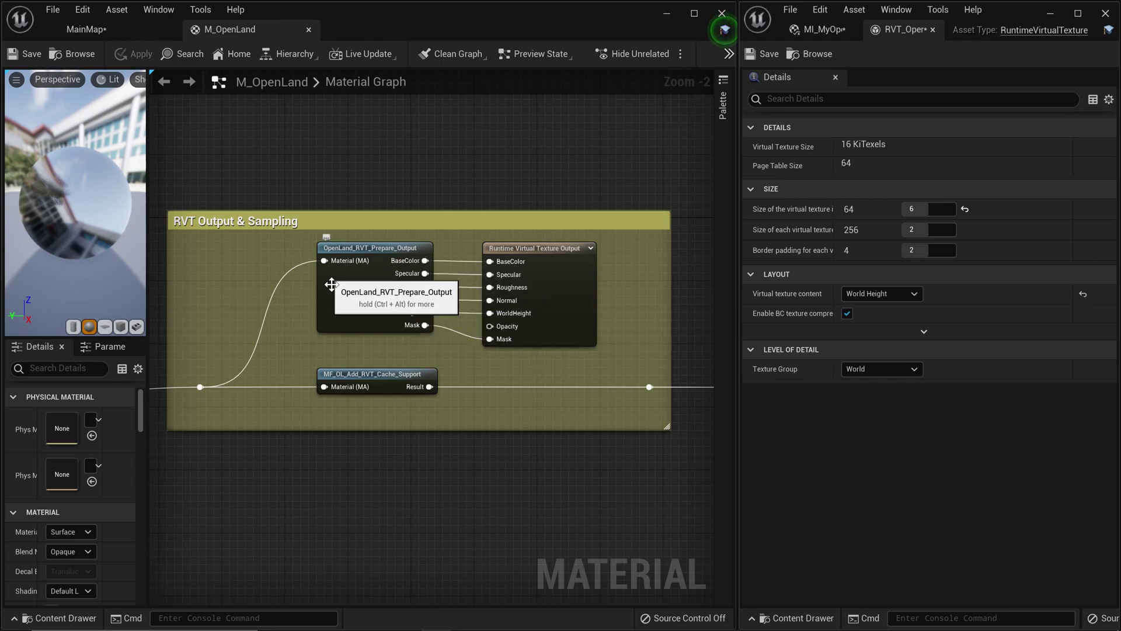
{"action": "scroll", "coordinate": [307, 309], "scroll_direction": "down", "scroll_amount": 2}
{"action": "right_click_drag", "start_coordinate": [307, 309], "coordinate": [261, 439]}
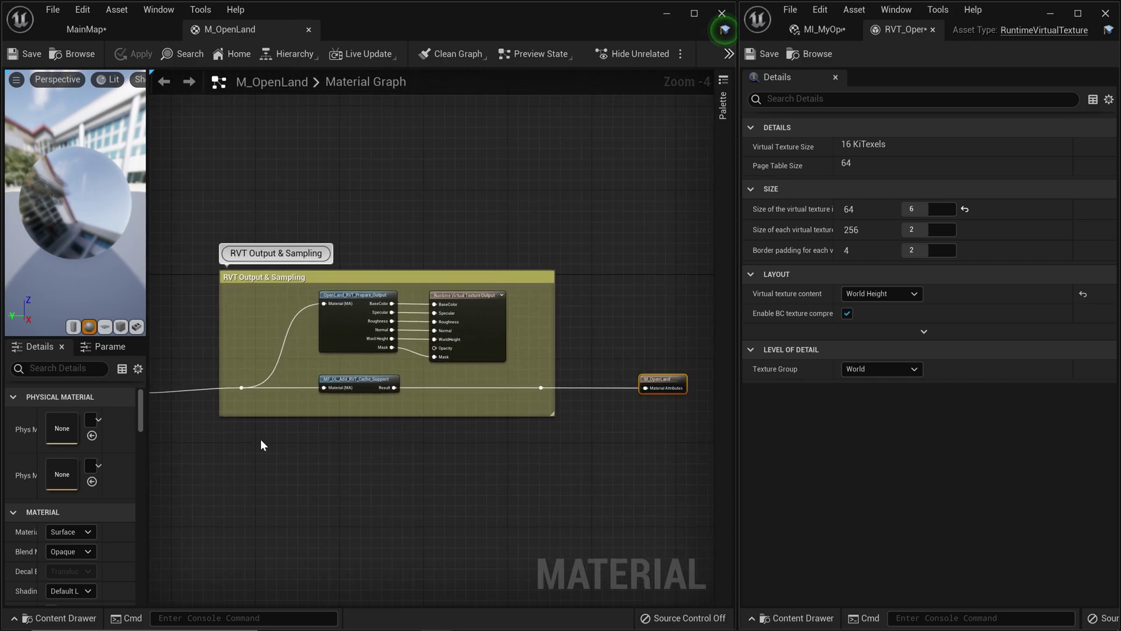
{"action": "scroll", "coordinate": [381, 370], "scroll_direction": "up", "scroll_amount": 3}
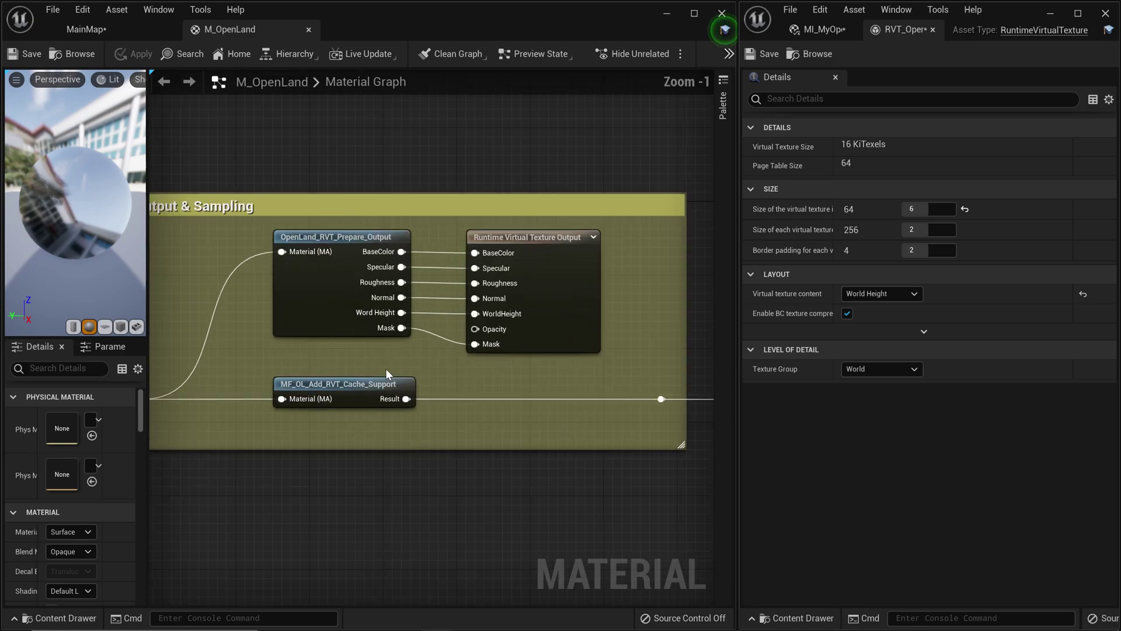
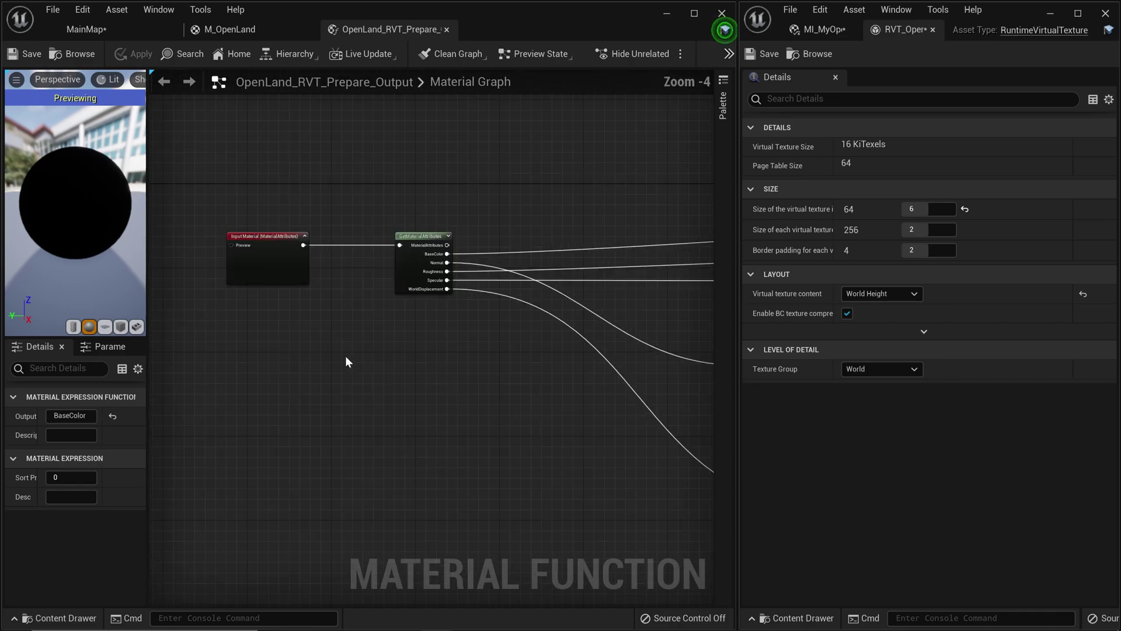
Step: Examine the OpenLand_RVT_Prepare_Output function, following WorldDisplacement from GetMaterialAttributes through the Get Z Position section
{"action": "right_click_drag", "start_coordinate": [346, 356], "coordinate": [377, 331]}
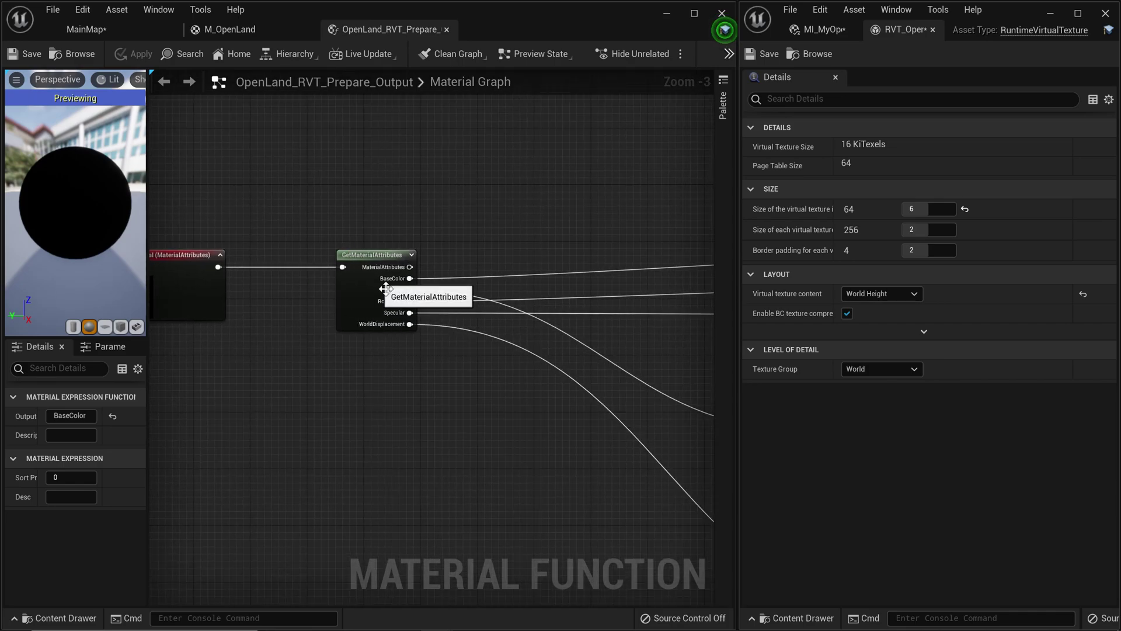
{"action": "scroll", "coordinate": [377, 315], "scroll_direction": "down", "scroll_amount": 2}
{"action": "right_click_drag", "start_coordinate": [405, 375], "coordinate": [380, 369]}
{"action": "scroll", "coordinate": [553, 443], "scroll_direction": "up", "scroll_amount": 2}
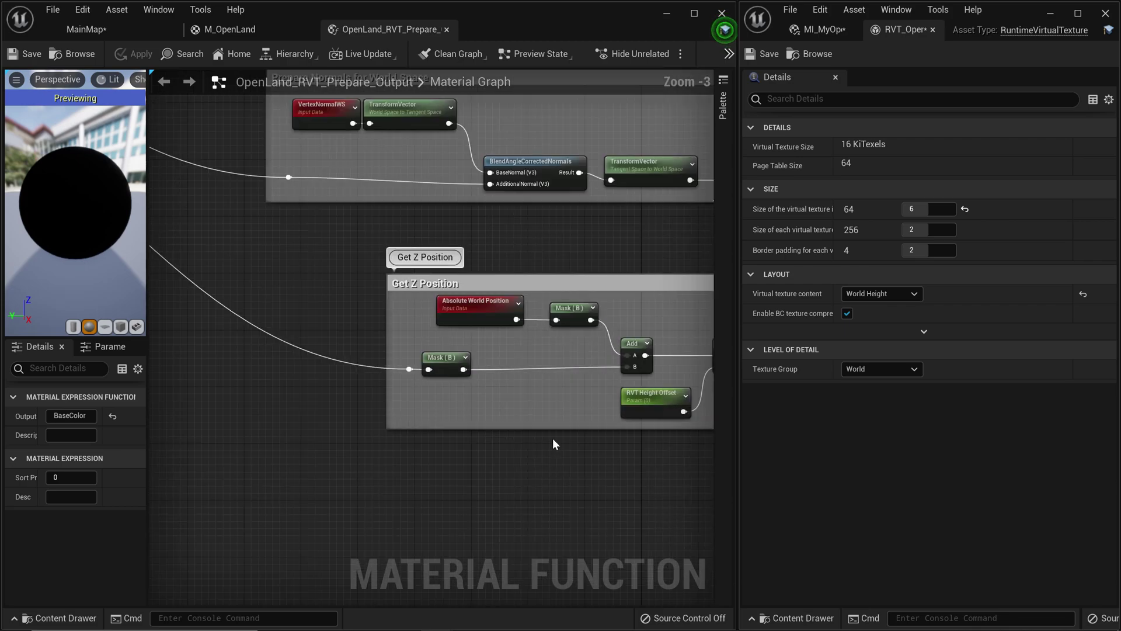
{"action": "right_click_drag", "start_coordinate": [553, 443], "coordinate": [415, 457]}
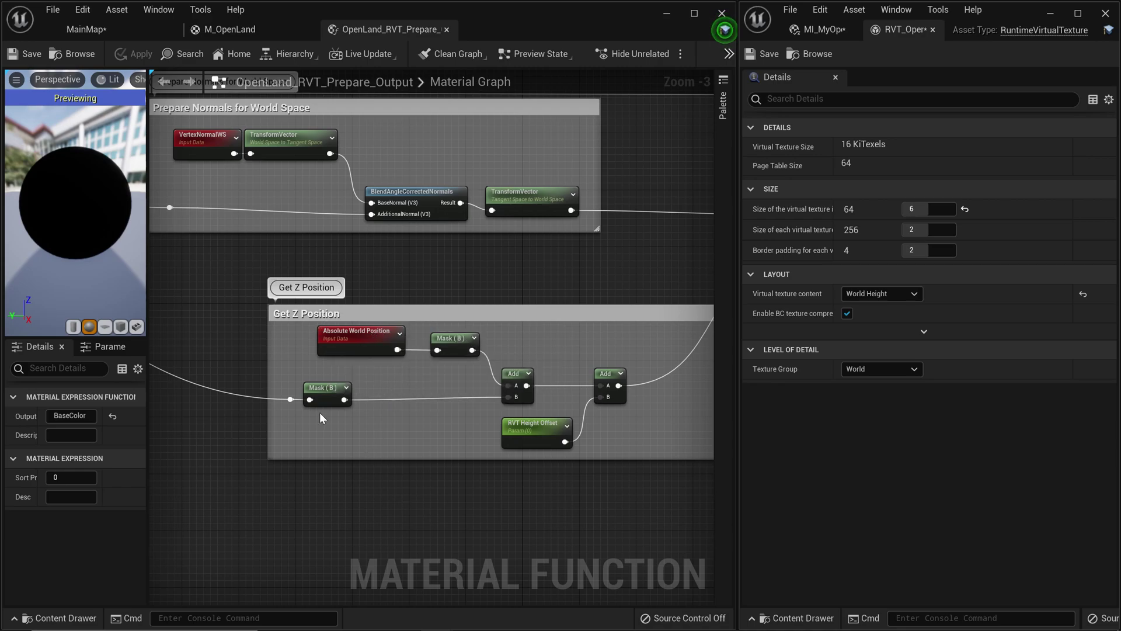
{"action": "scroll", "coordinate": [320, 413], "scroll_direction": "down", "scroll_amount": 1}
{"action": "right_click_drag", "start_coordinate": [320, 413], "coordinate": [186, 278]}
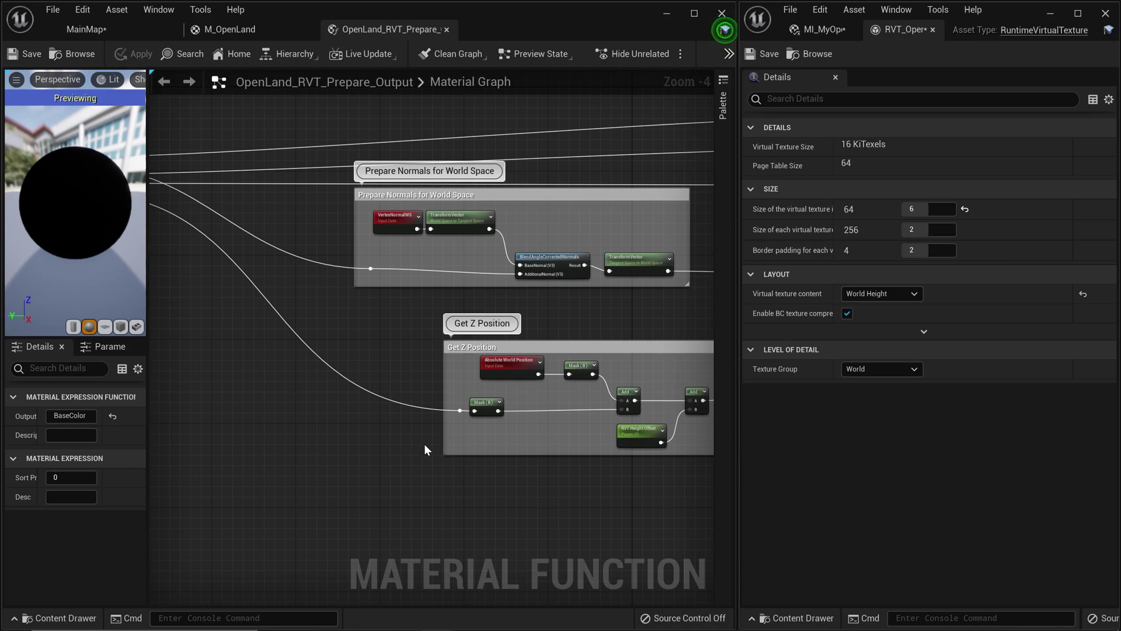
{"action": "right_click_drag", "start_coordinate": [424, 443], "coordinate": [269, 427]}
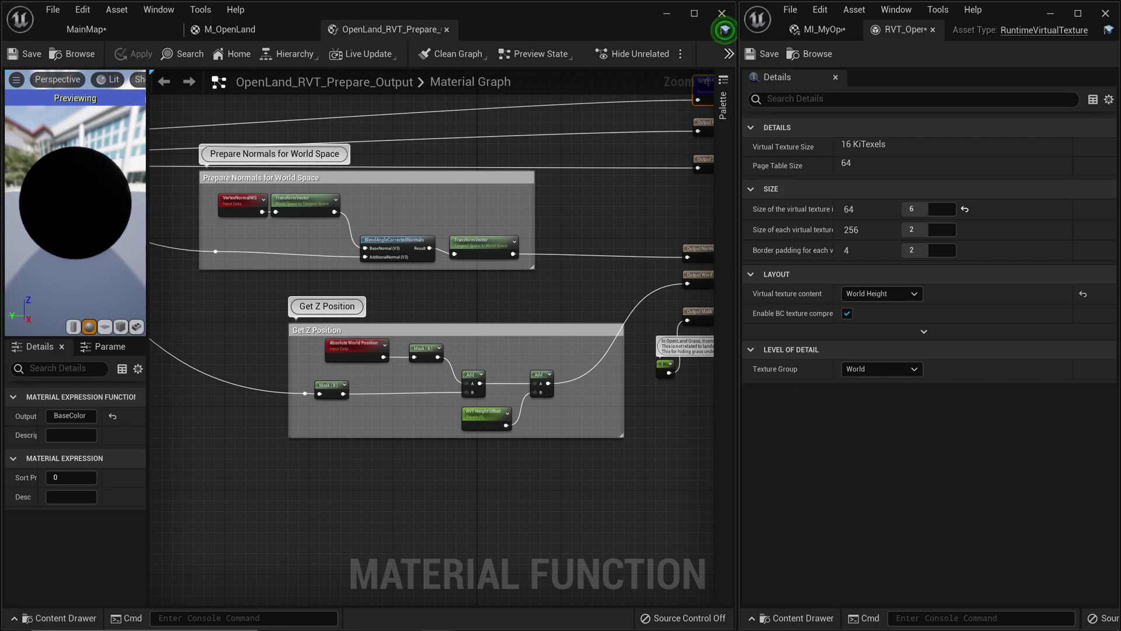
{"action": "right_click_drag", "start_coordinate": [338, 258], "coordinate": [613, 285]}
{"action": "scroll", "coordinate": [339, 258], "scroll_direction": "up", "scroll_amount": 1}
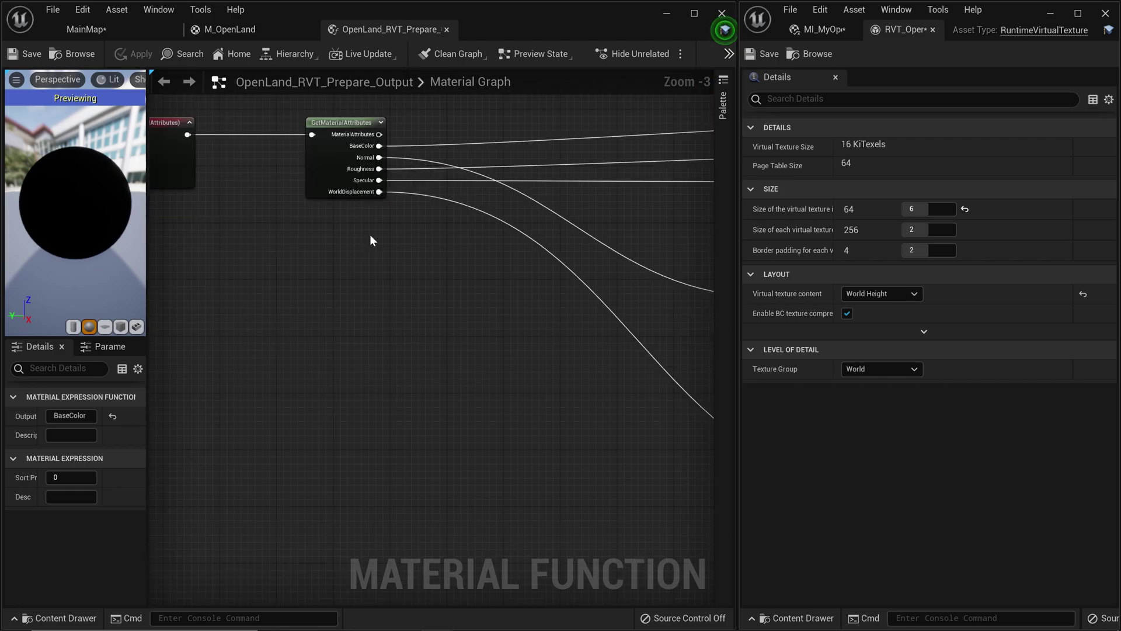
Step: Trace the WorldDisplacement output of GetMaterialAttributes into the Get Z Position section of OpenLand_RVT_Prepare_Output once more
{"action": "right_click_drag", "start_coordinate": [370, 240], "coordinate": [393, 368]}
{"action": "scroll", "coordinate": [393, 368], "scroll_direction": "up", "scroll_amount": 1}
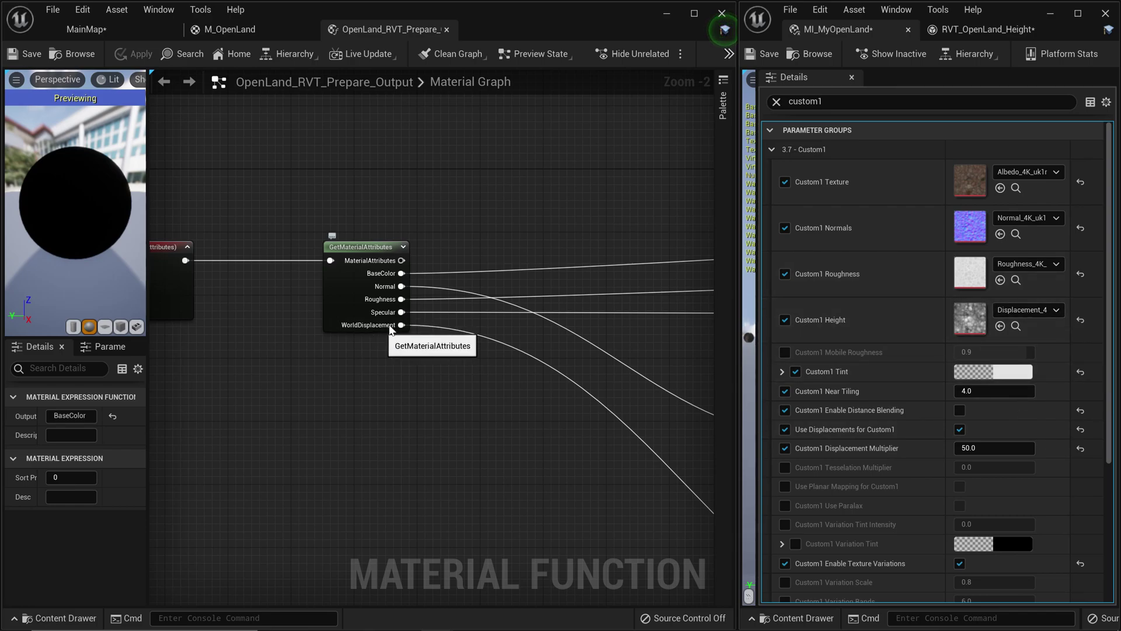
{"action": "scroll", "coordinate": [392, 330], "scroll_direction": "down", "scroll_amount": 2}
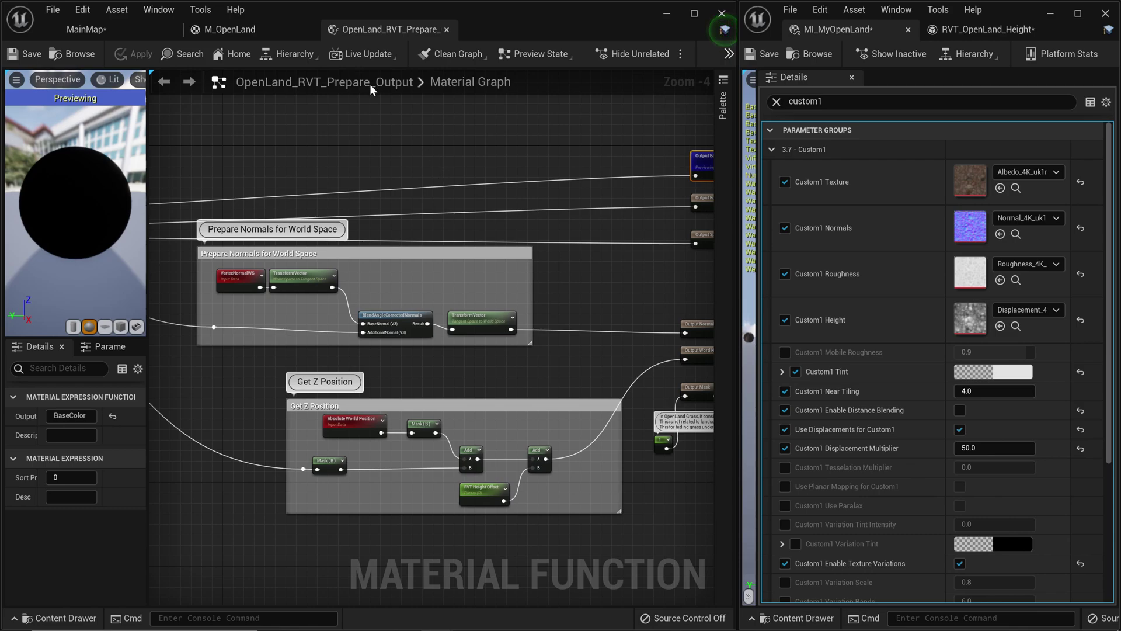
Step: Open the MF_OL_Add_RVT_Cache_Support function from M_OpenLand and filter the MI_MyOpenLand parameters by "rvt c"
{"action": "key", "text": "ctrl+Tab"}
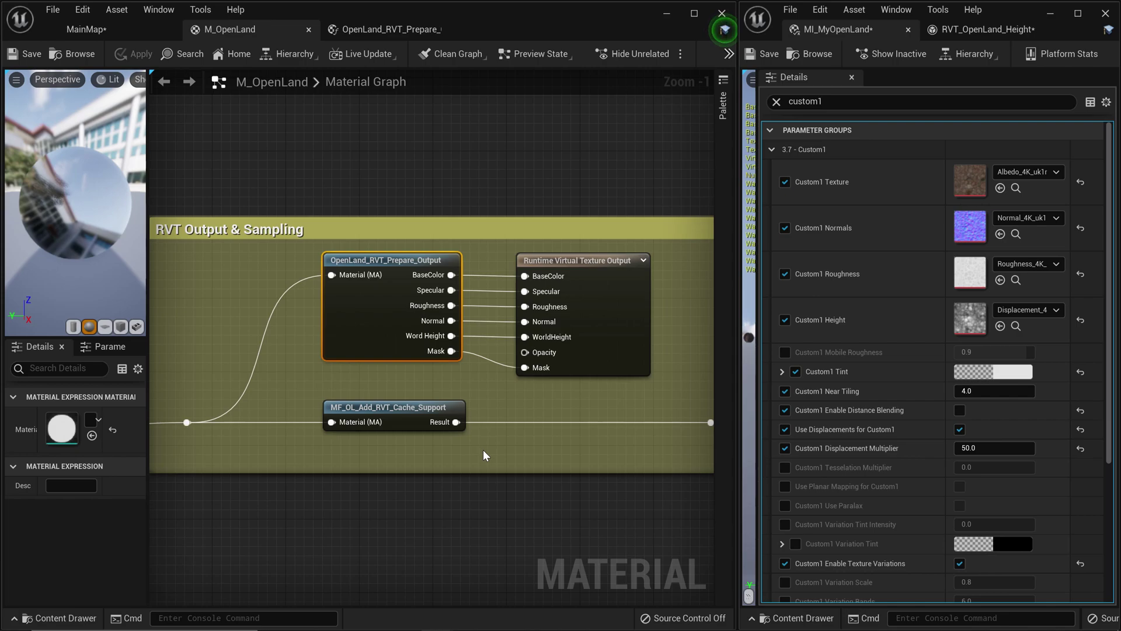
{"action": "double_click", "coordinate": [400, 415]}
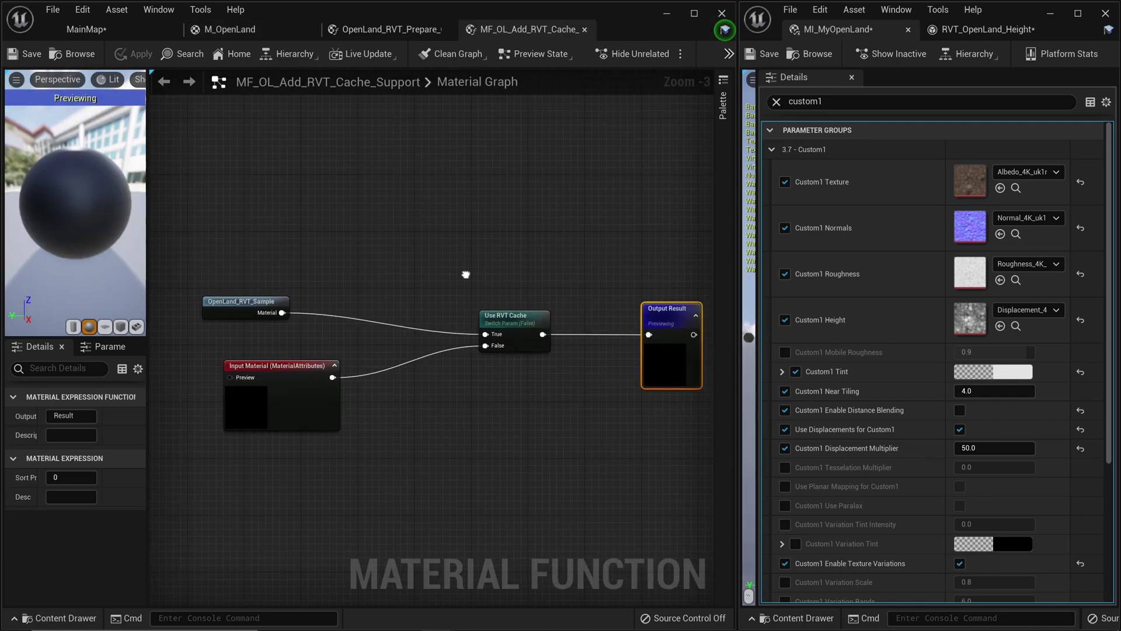
{"action": "right_click_drag", "start_coordinate": [465, 273], "coordinate": [466, 279]}
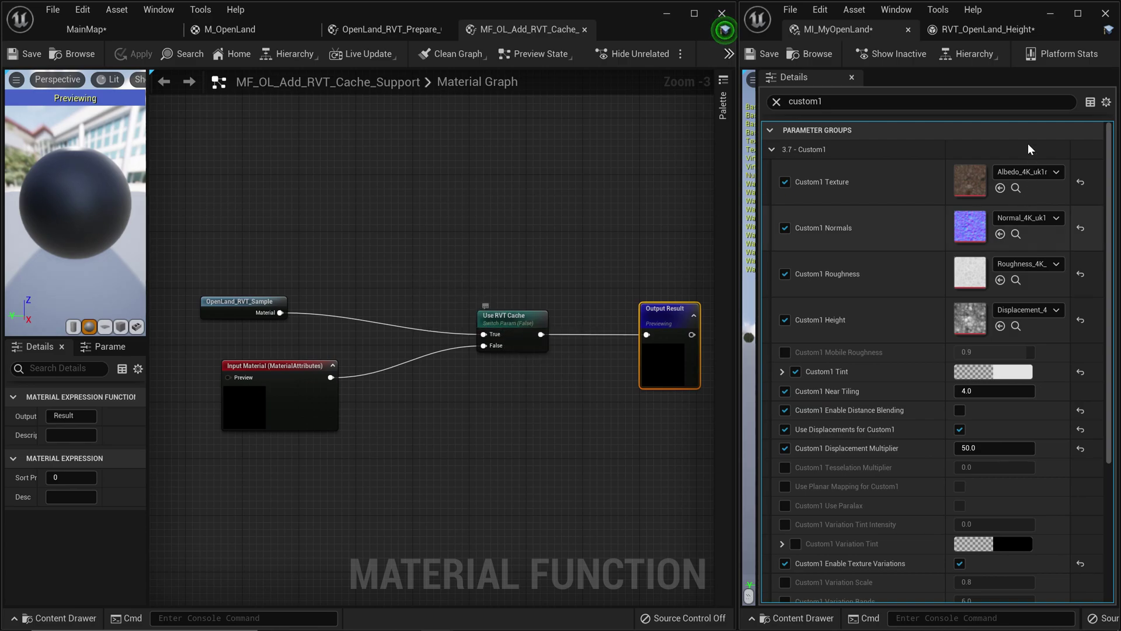
{"action": "left_click", "coordinate": [805, 101]}
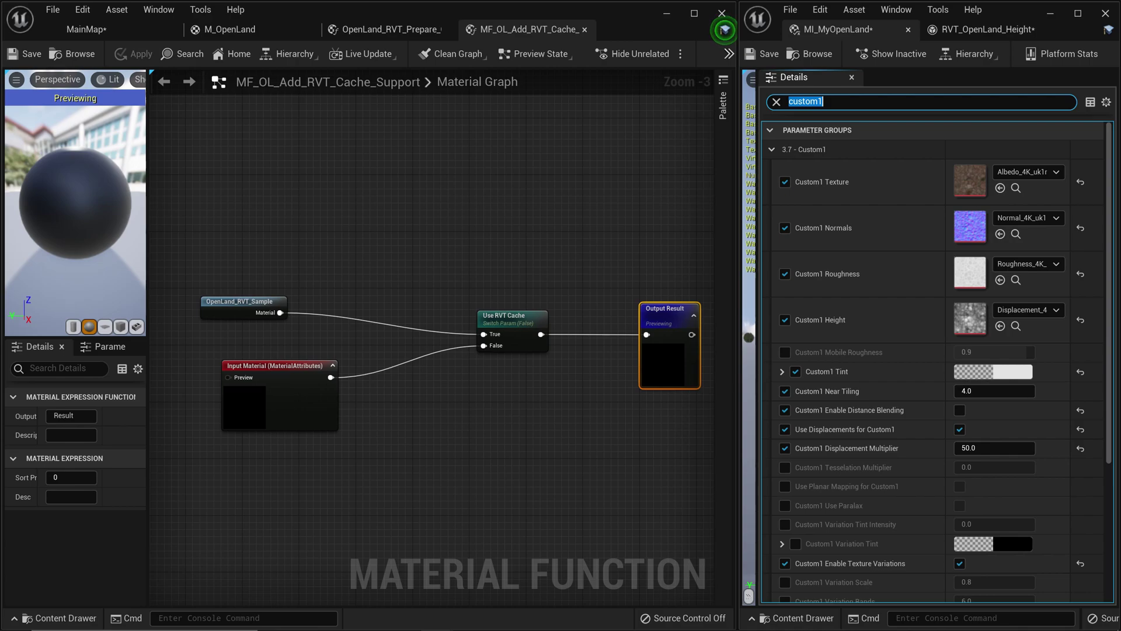
{"action": "type", "text": "rvt c"}
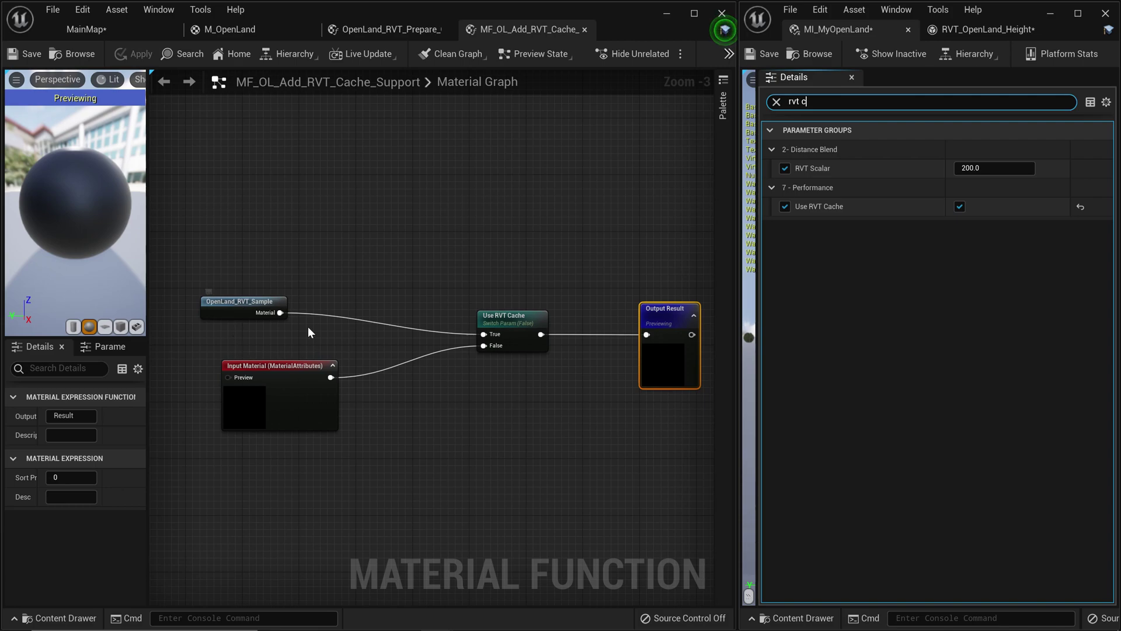
Step: Open the OpenLand_RVT_Sample function and check the virtual texture assigned to its Runtime Virtual Texture Sample node
{"action": "double_click", "coordinate": [252, 316]}
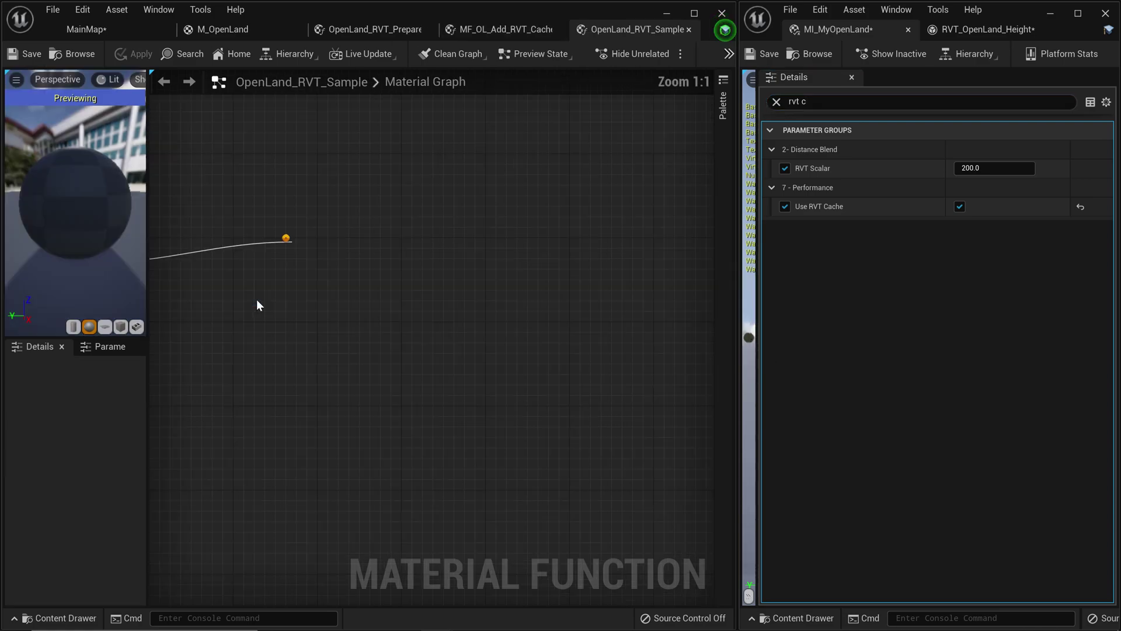
{"action": "scroll", "coordinate": [302, 408], "scroll_direction": "down", "scroll_amount": 2}
{"action": "scroll", "coordinate": [334, 421], "scroll_direction": "down", "scroll_amount": 1}
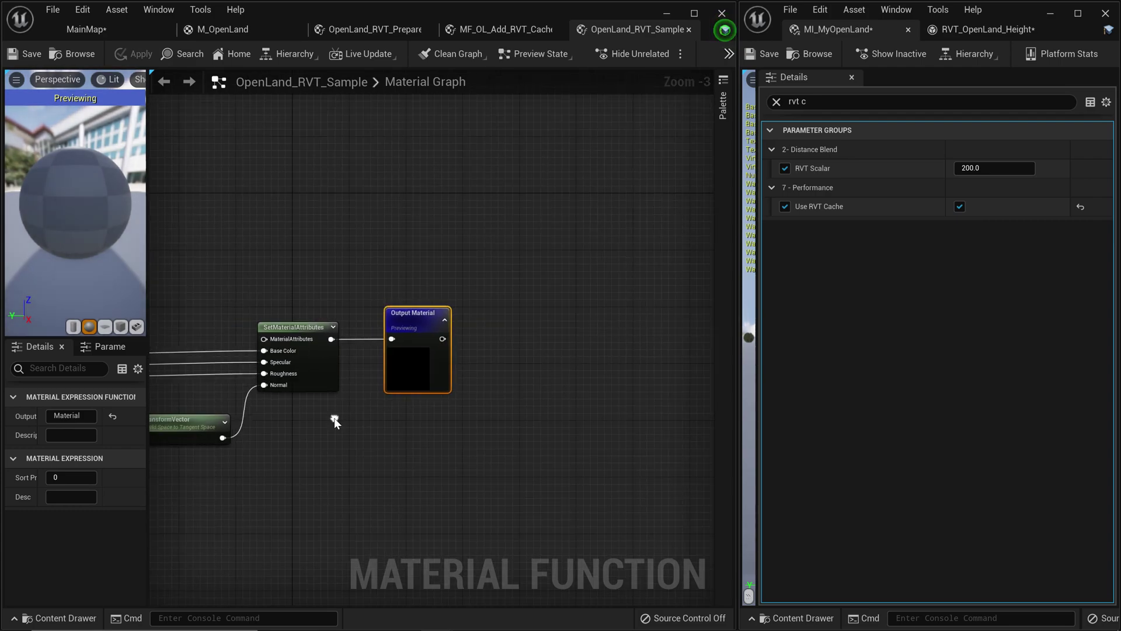
{"action": "scroll", "coordinate": [331, 419], "scroll_direction": "down", "scroll_amount": 2}
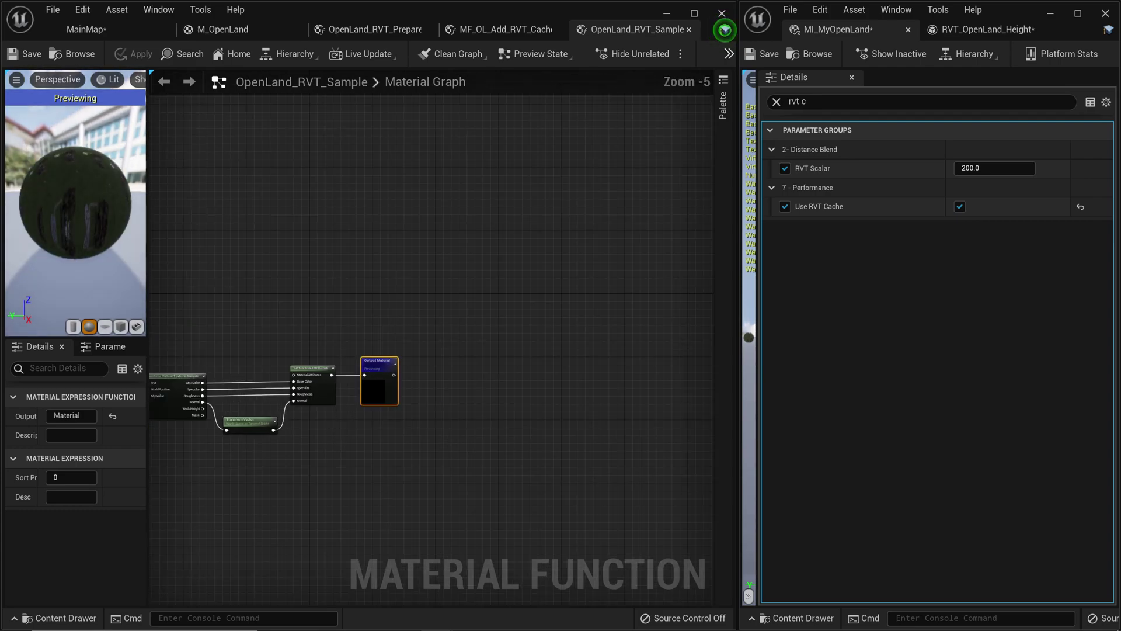
{"action": "right_click_drag", "start_coordinate": [330, 419], "coordinate": [491, 413]}
{"action": "scroll", "coordinate": [408, 402], "scroll_direction": "up", "scroll_amount": 4}
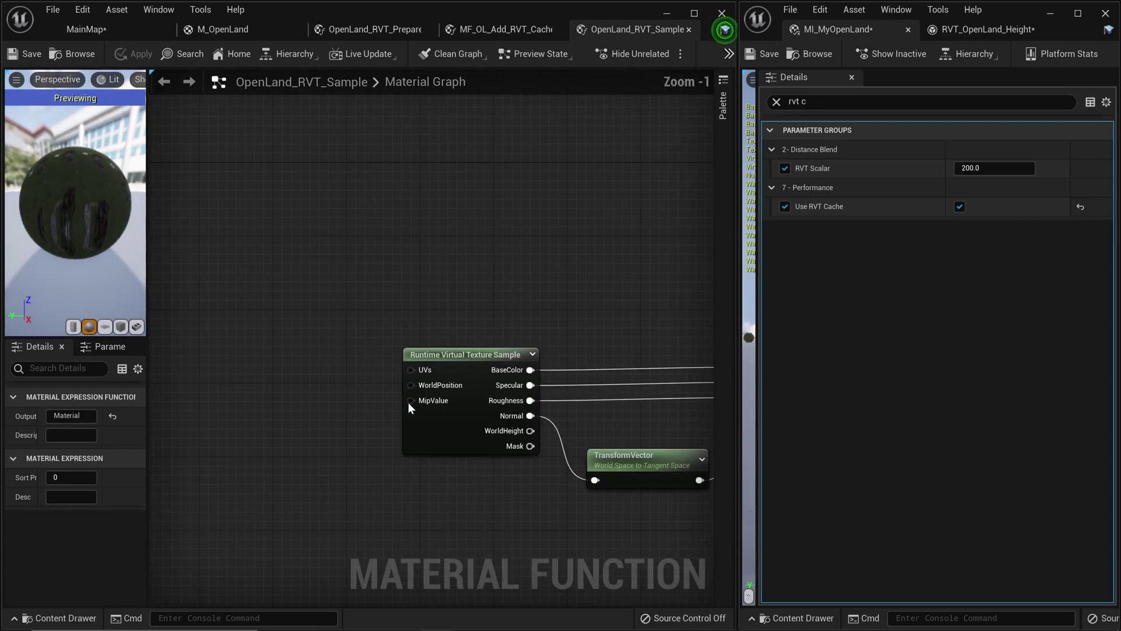
{"action": "left_click", "coordinate": [469, 362]}
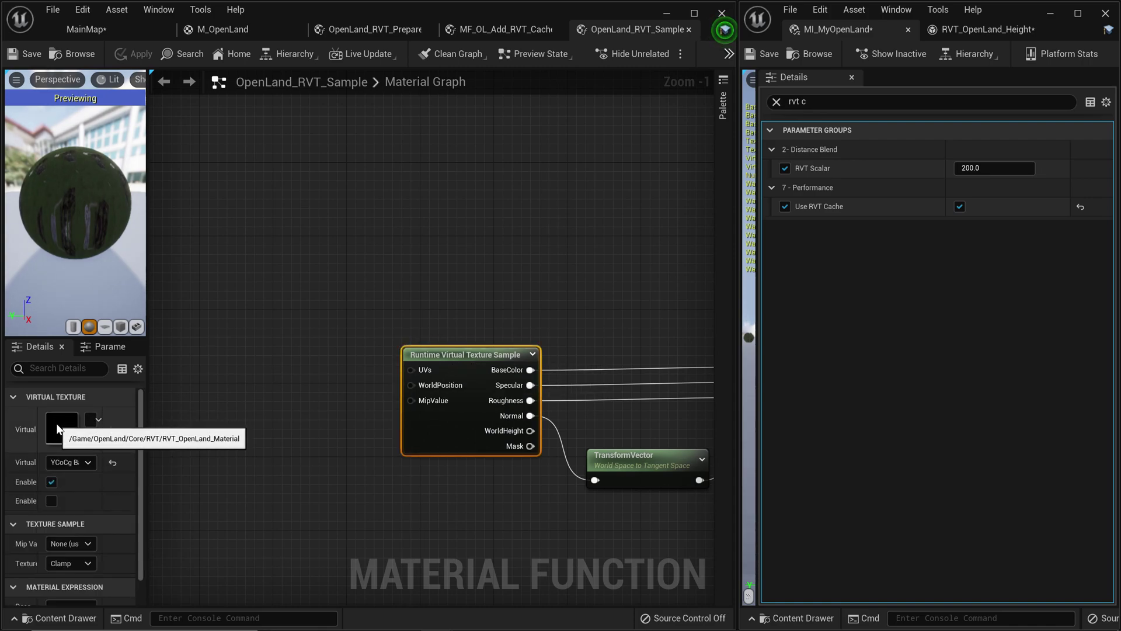
{"action": "right_click_drag", "start_coordinate": [647, 556], "coordinate": [457, 537]}
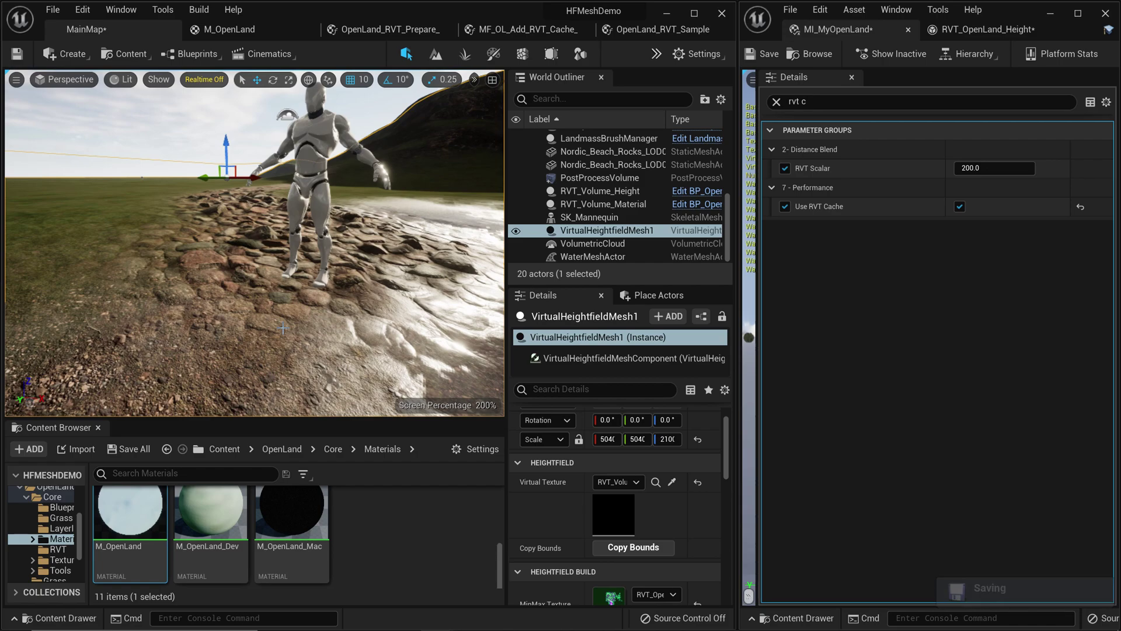
{"action": "right_click_drag", "start_coordinate": [282, 328], "coordinate": [427, 319]}
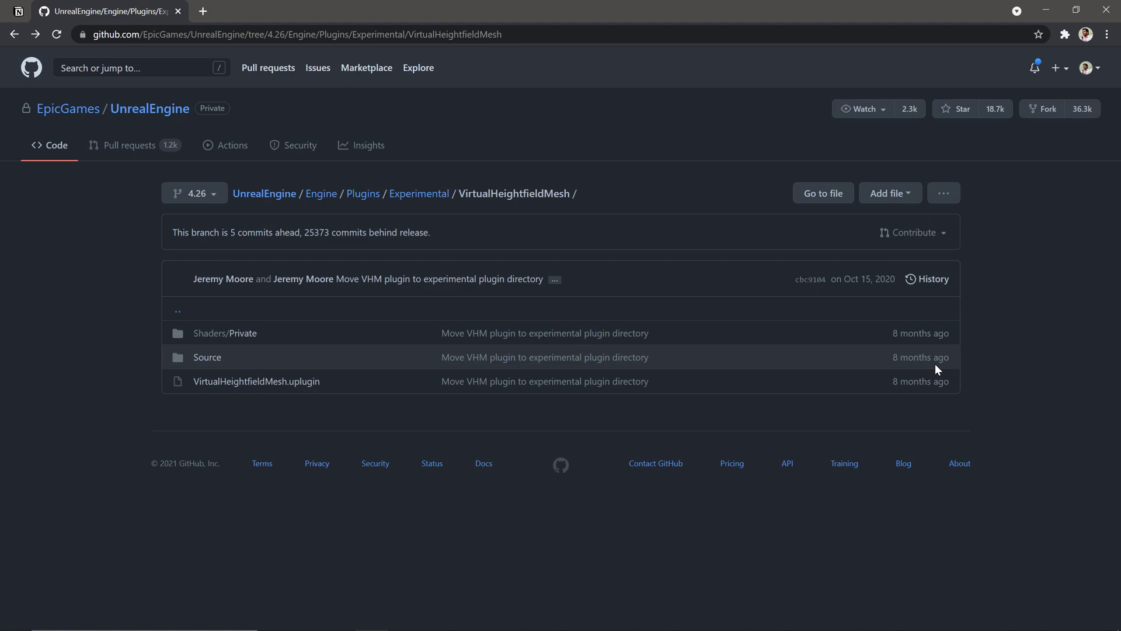
Step: On the VirtualHeightfieldMesh plugin page in GitHub, find branch 4.27 of the UnrealEngine repository and switch to it
{"action": "left_click", "coordinate": [211, 195]}
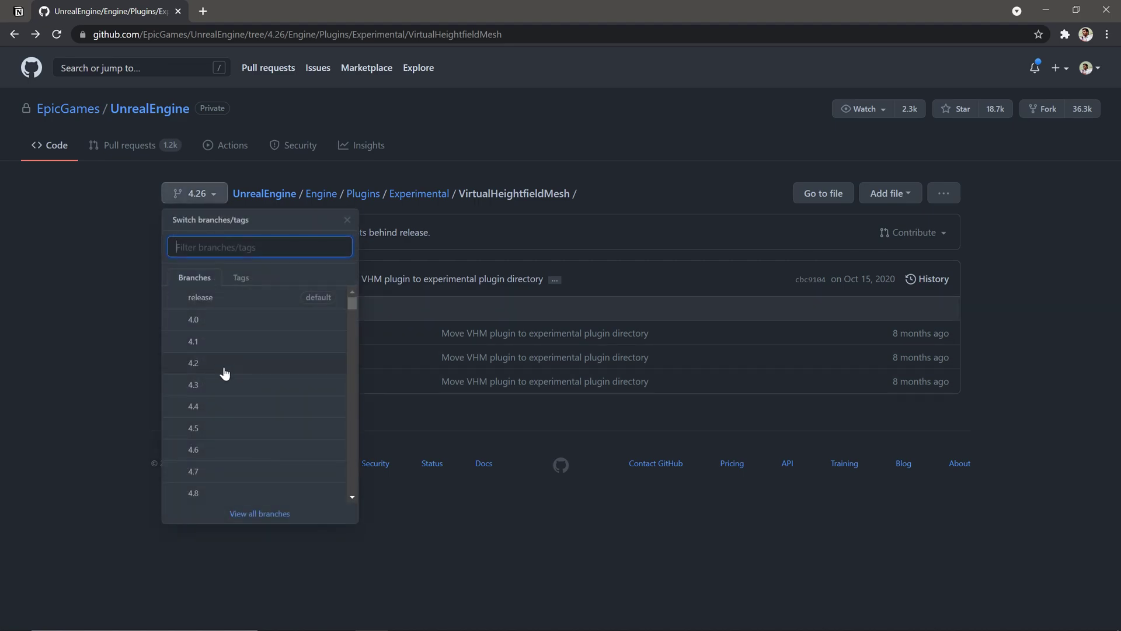
{"action": "type", "text": "4.27"}
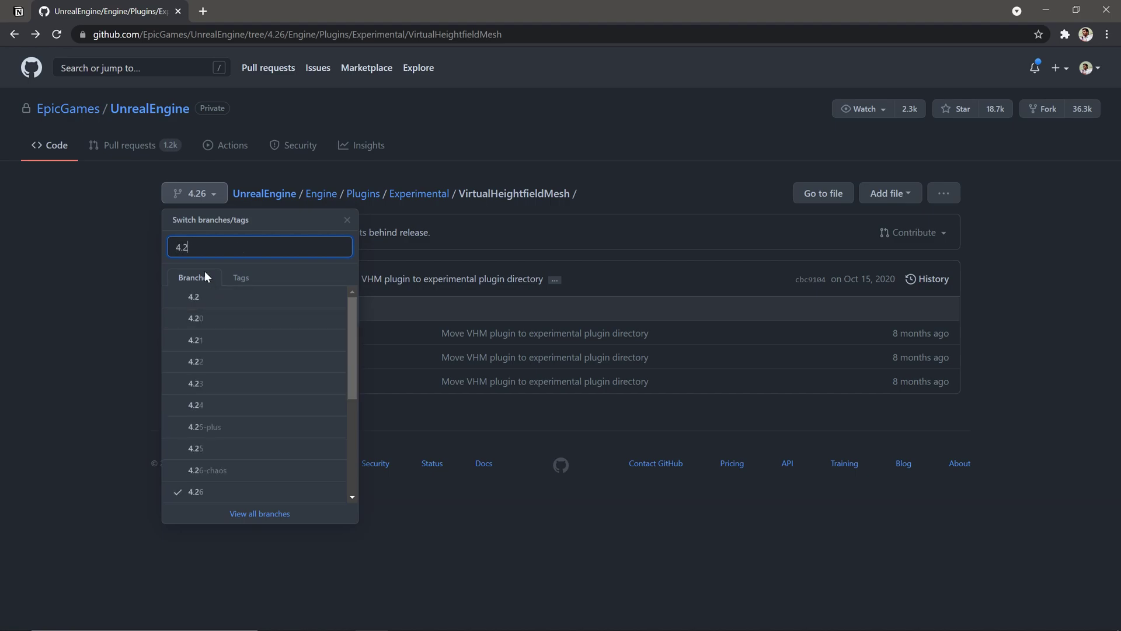
{"action": "left_click", "coordinate": [213, 300]}
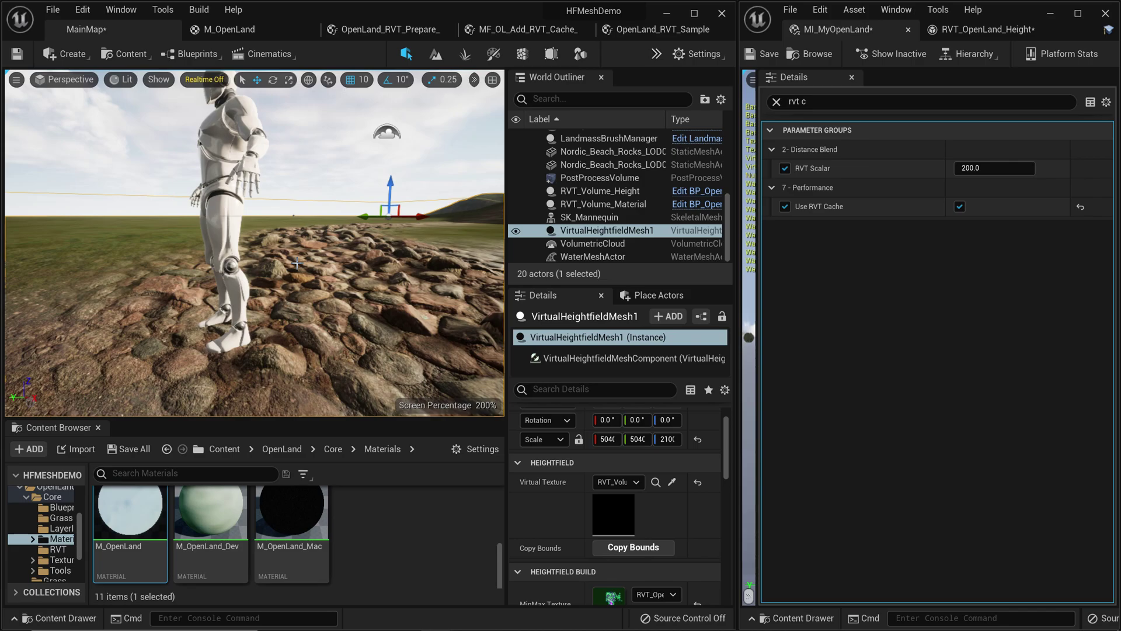
Step: In the MainMap level, compare the stone path's wireframe with VirtualHeightfieldMesh1 hidden and shown
{"action": "right_click_drag", "start_coordinate": [297, 264], "coordinate": [296, 264]}
{"action": "key", "text": "w"}
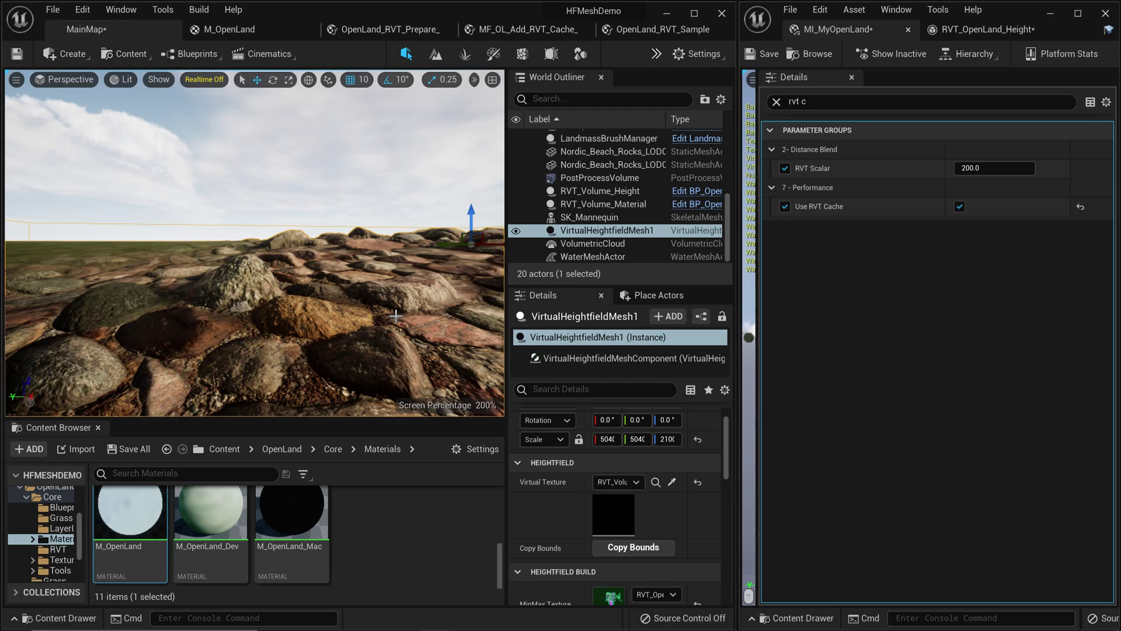
{"action": "right_click_drag", "start_coordinate": [396, 315], "coordinate": [196, 135]}
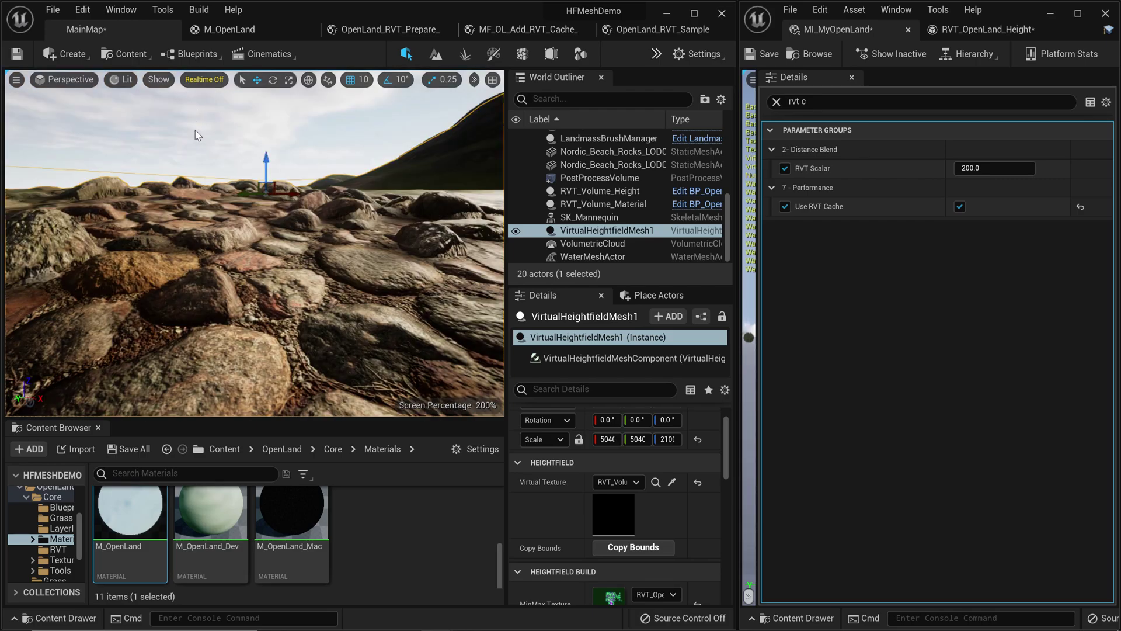
{"action": "scroll", "coordinate": [178, 187], "scroll_direction": "down", "scroll_amount": 5}
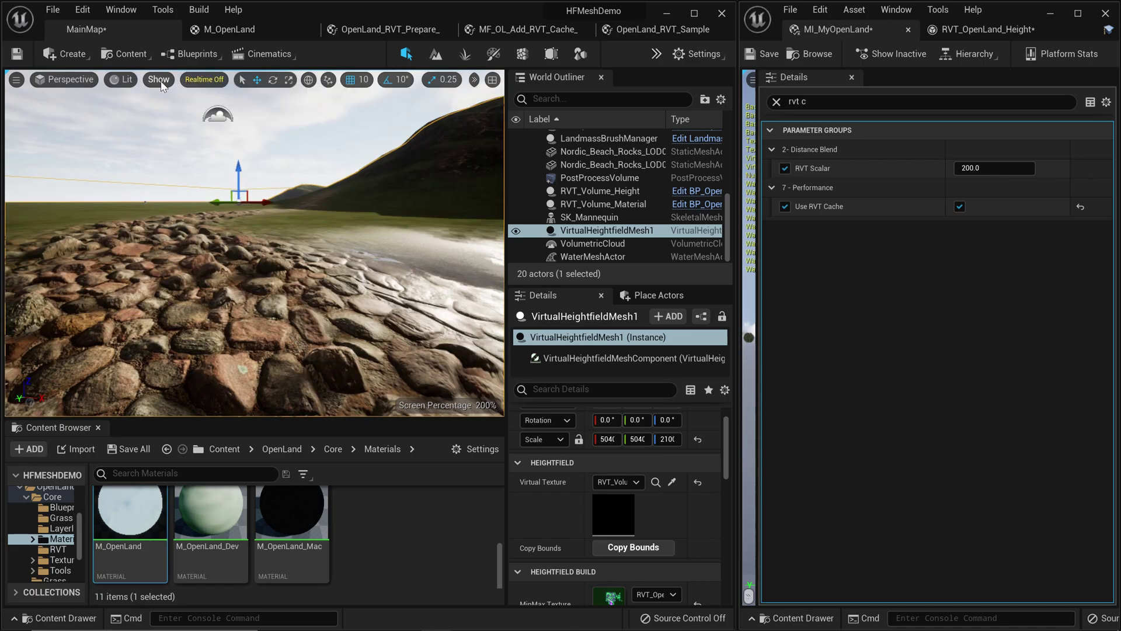
{"action": "left_click", "coordinate": [122, 80]}
{"action": "left_click", "coordinate": [147, 143]}
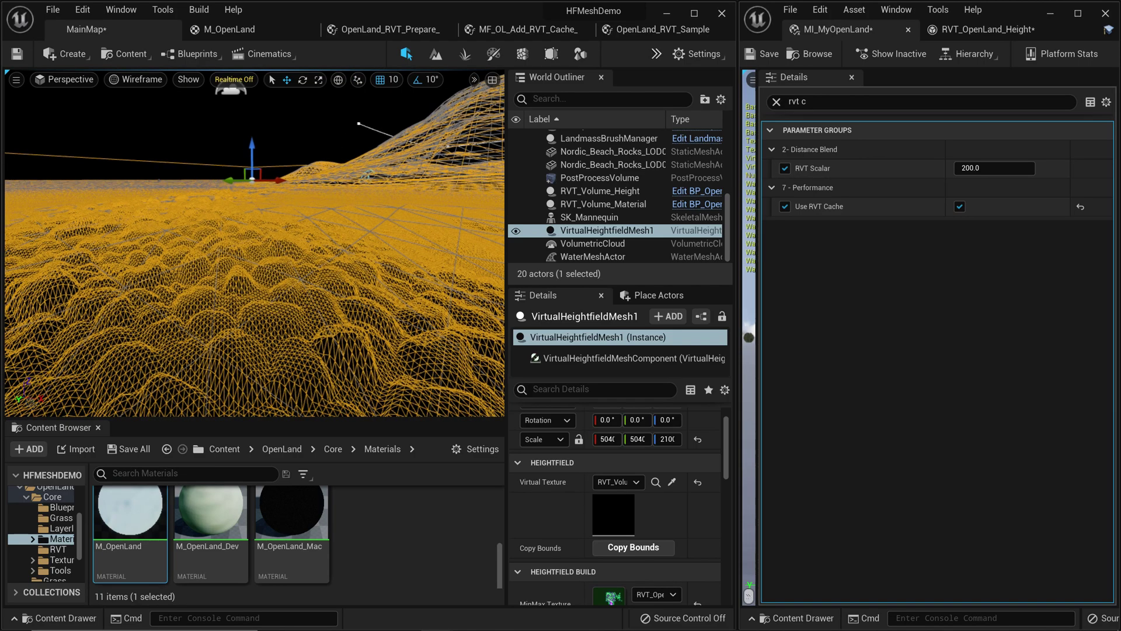
{"action": "left_click", "coordinate": [516, 232]}
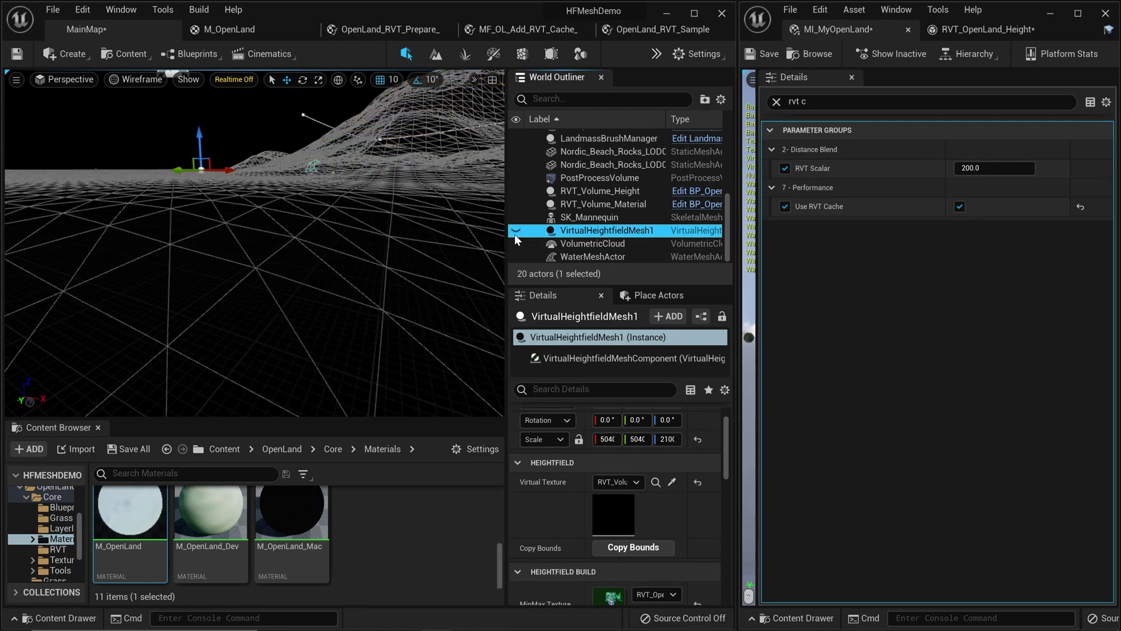
{"action": "left_click", "coordinate": [515, 232]}
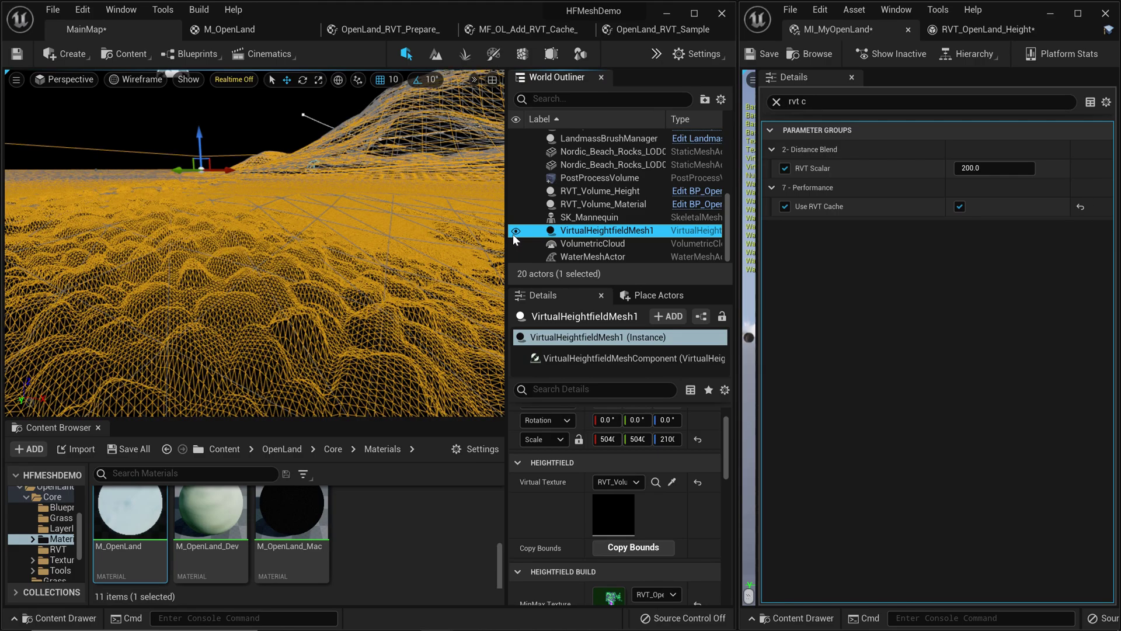
{"action": "left_click", "coordinate": [514, 233]}
{"action": "left_click", "coordinate": [514, 234]}
Step: Return the viewport to lit shading and examine the displaced stone path around the mannequin from several distances and angles
{"action": "left_click", "coordinate": [141, 79]}
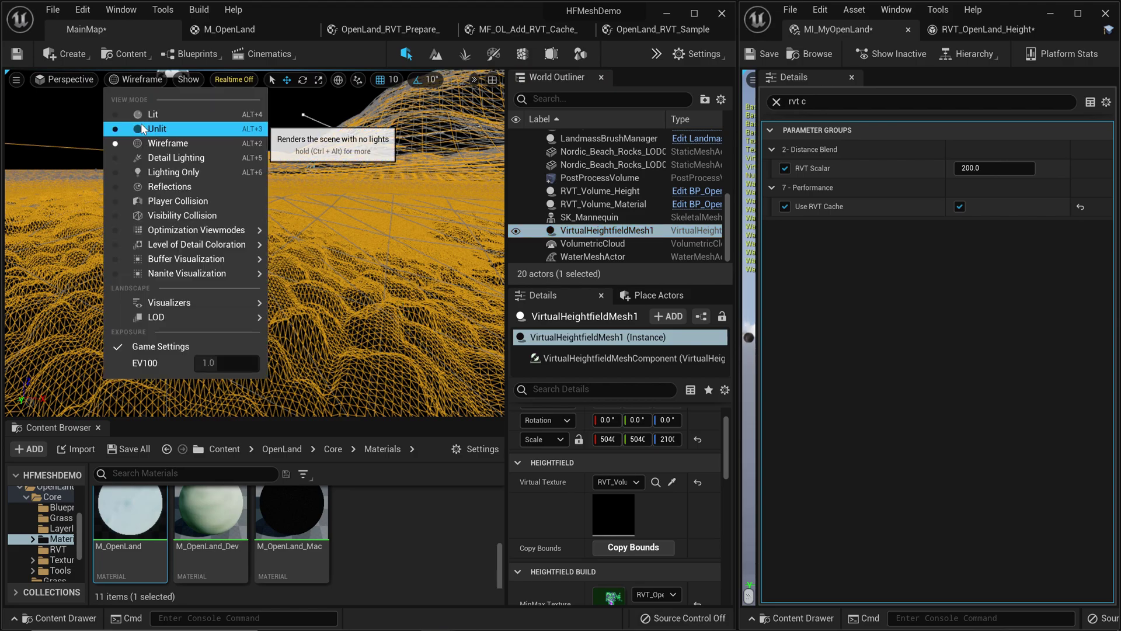
{"action": "left_click", "coordinate": [141, 124]}
{"action": "right_click_drag", "start_coordinate": [131, 192], "coordinate": [131, 191]}
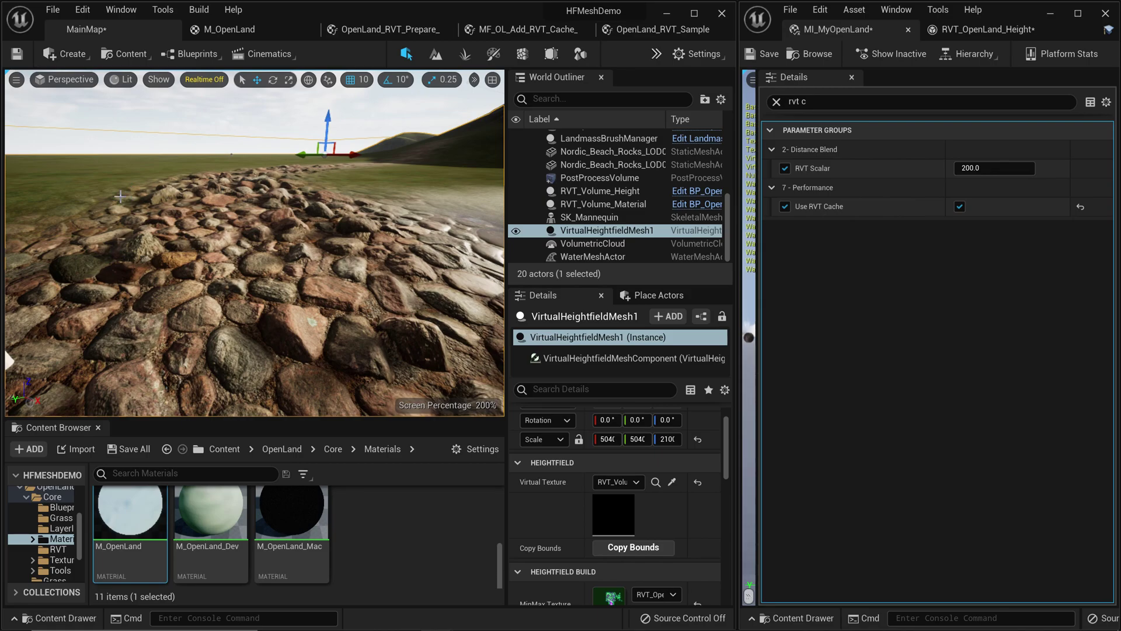
{"action": "right_click_drag", "start_coordinate": [140, 164], "coordinate": [138, 157]}
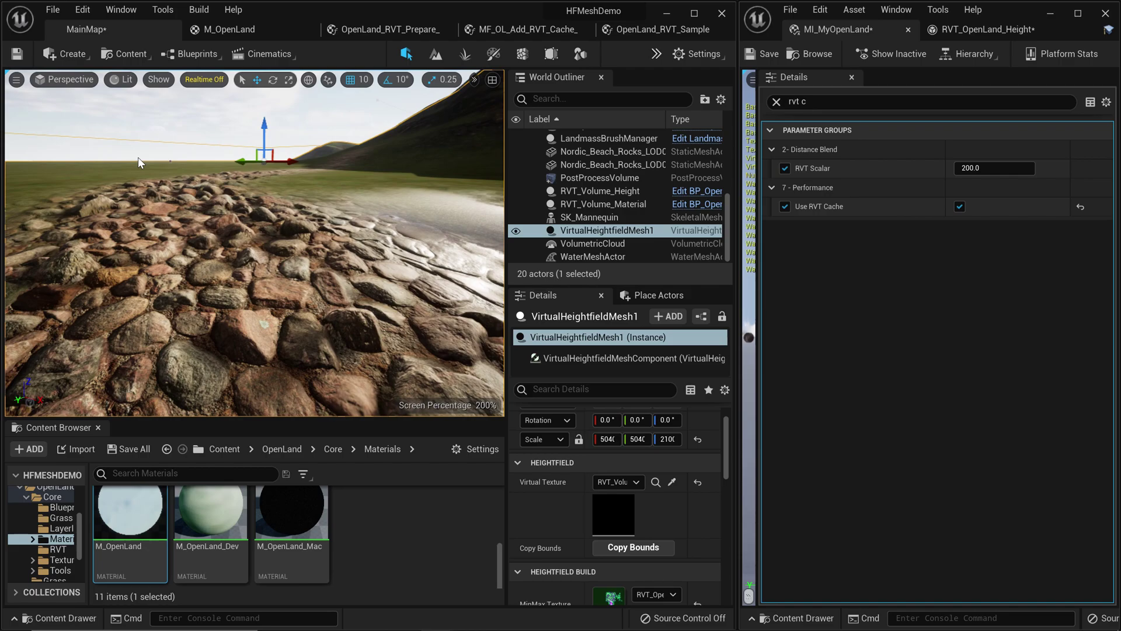
{"action": "left_click_drag", "start_coordinate": [138, 157], "coordinate": [139, 181]}
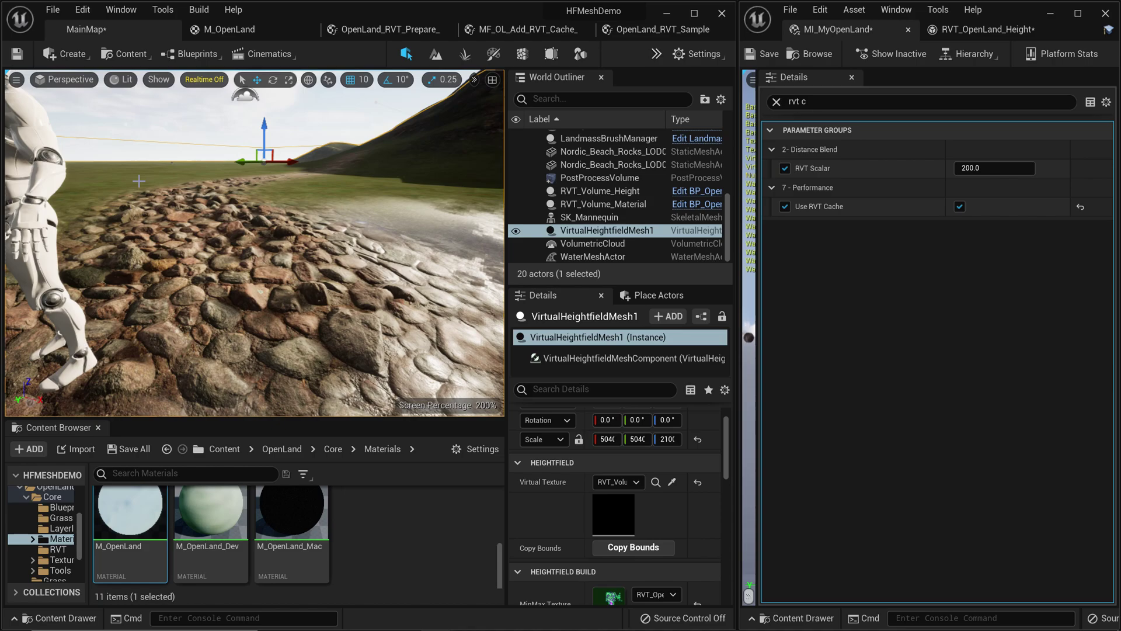
{"action": "key", "text": "1"}
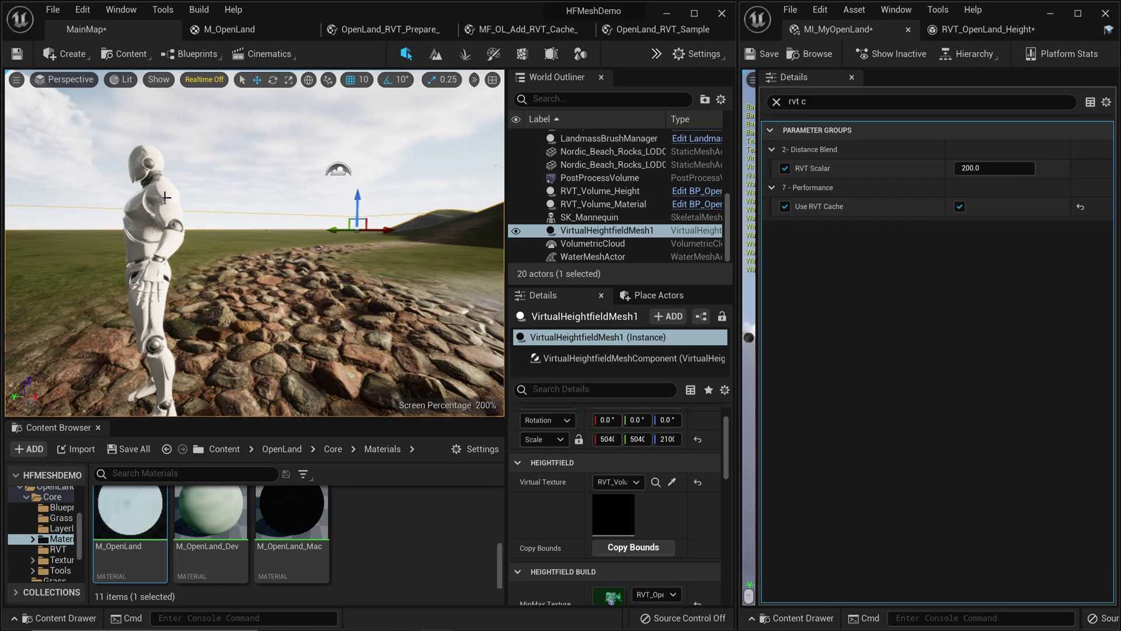
{"action": "right_click_drag", "start_coordinate": [166, 197], "coordinate": [190, 201]}
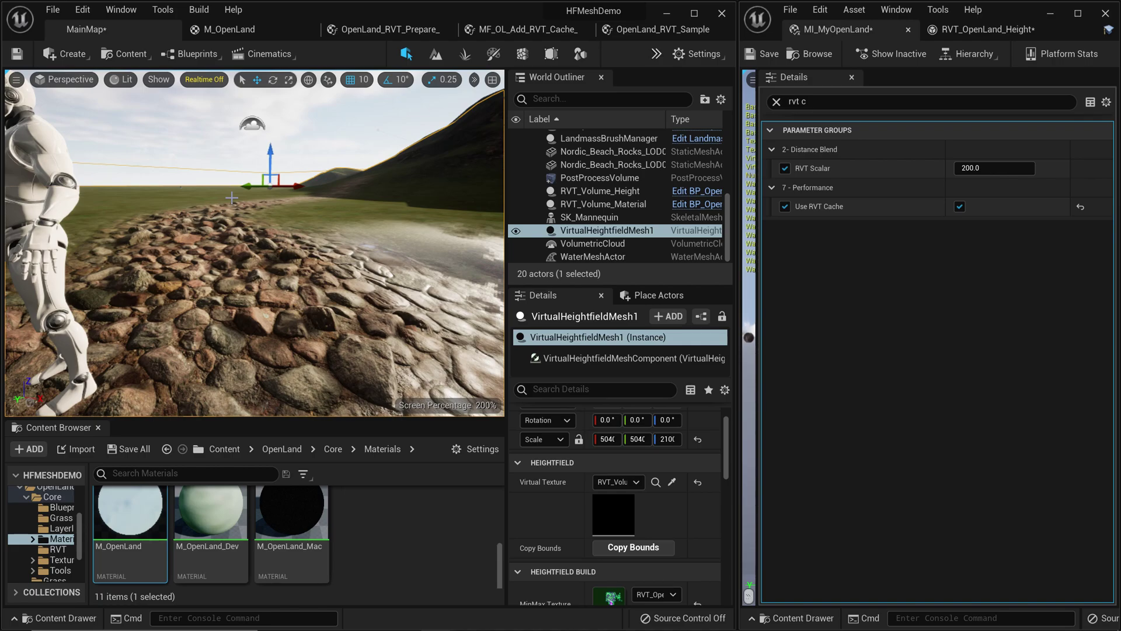
{"action": "mouse_move", "coordinate": [232, 198]}
{"action": "right_mouse_down"}
{"action": "mouse_move", "coordinate": [222, 190]}
{"action": "mouse_move", "coordinate": [232, 187]}
{"action": "right_mouse_up"}
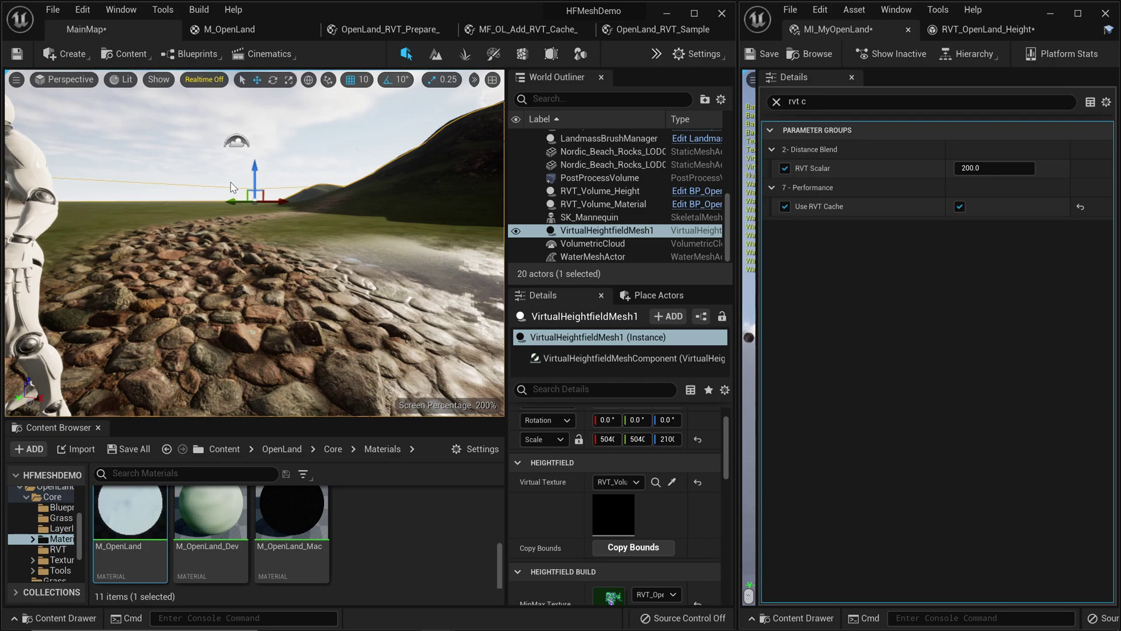
{"action": "right_click_drag", "start_coordinate": [232, 187], "coordinate": [252, 210]}
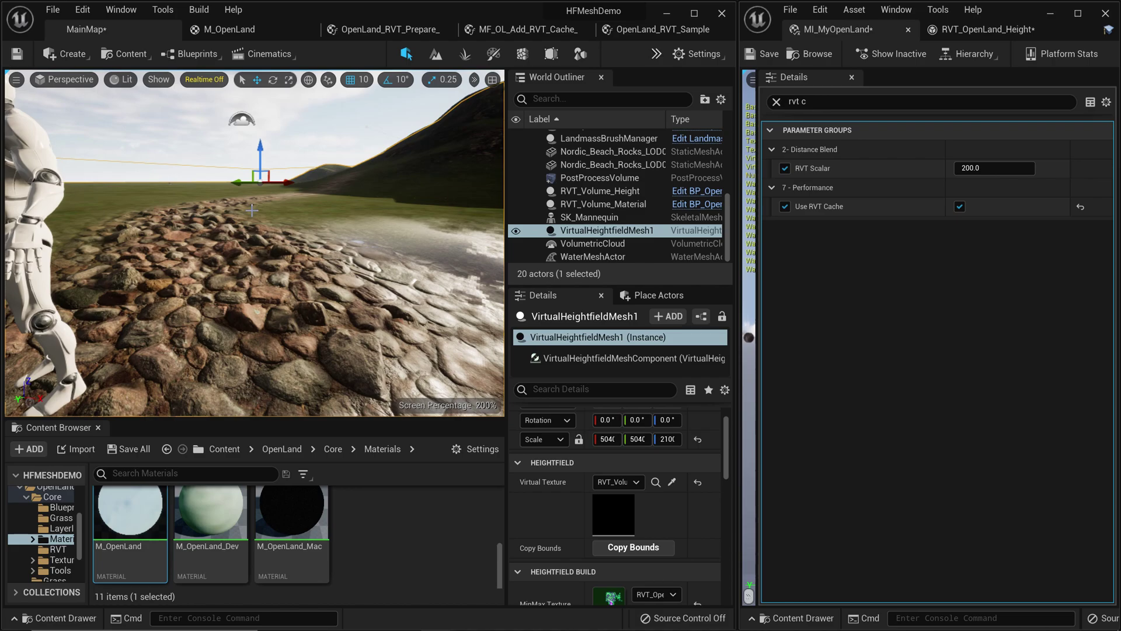
{"action": "right_click_drag", "start_coordinate": [253, 210], "coordinate": [390, 289]}
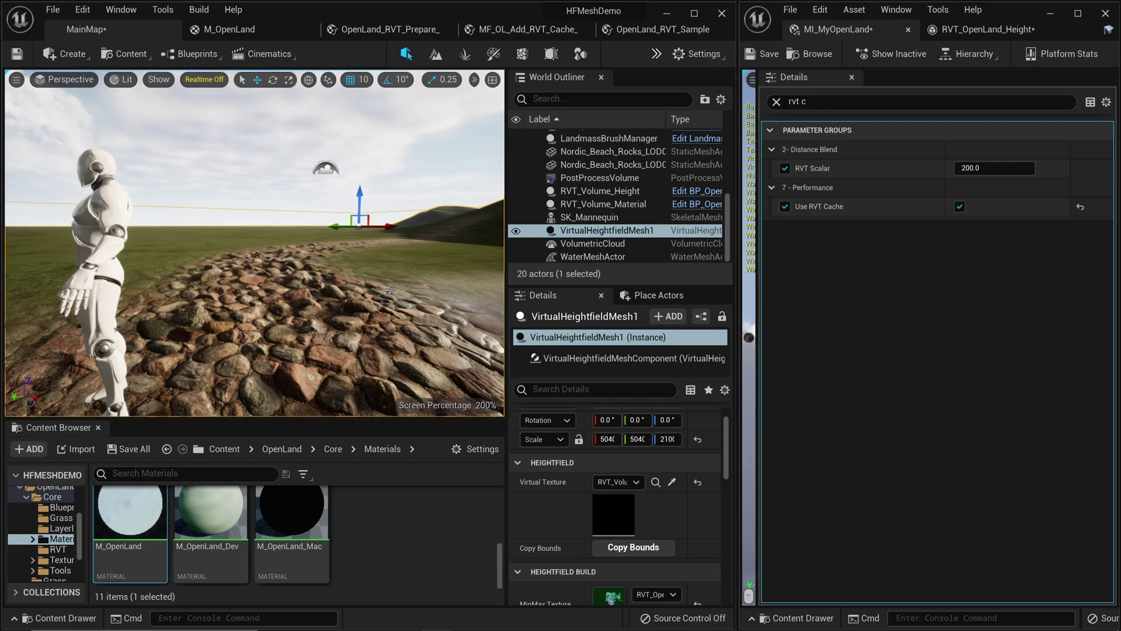
{"action": "scroll", "coordinate": [389, 290], "scroll_direction": "up", "scroll_amount": 10}
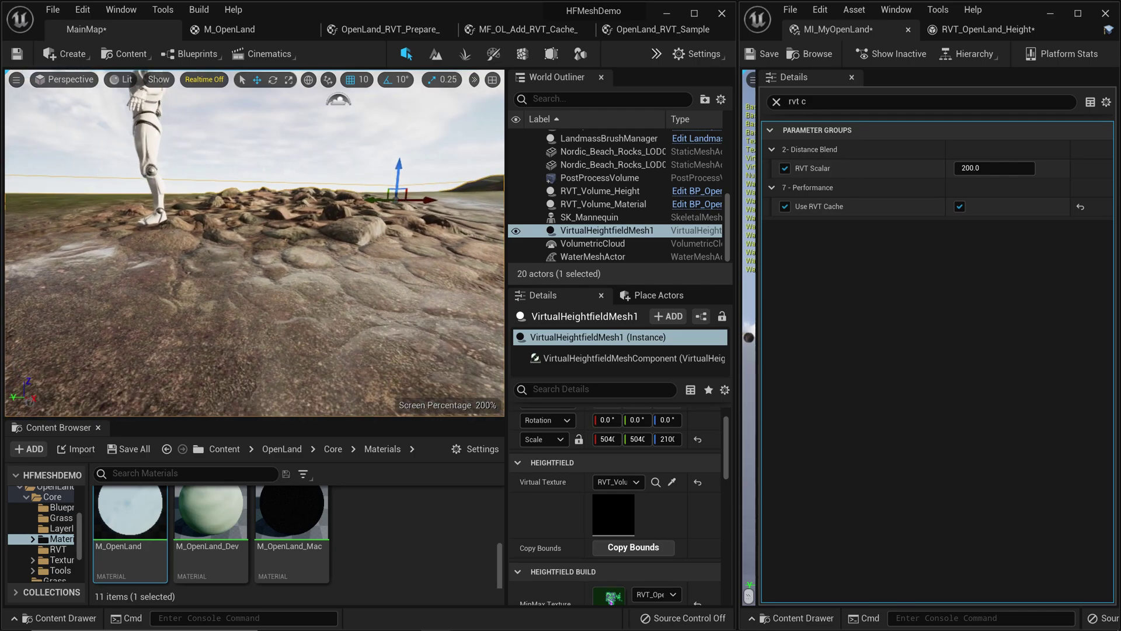
{"action": "scroll", "coordinate": [375, 289], "scroll_direction": "down", "scroll_amount": 5}
{"action": "scroll", "coordinate": [324, 285], "scroll_direction": "up", "scroll_amount": 5}
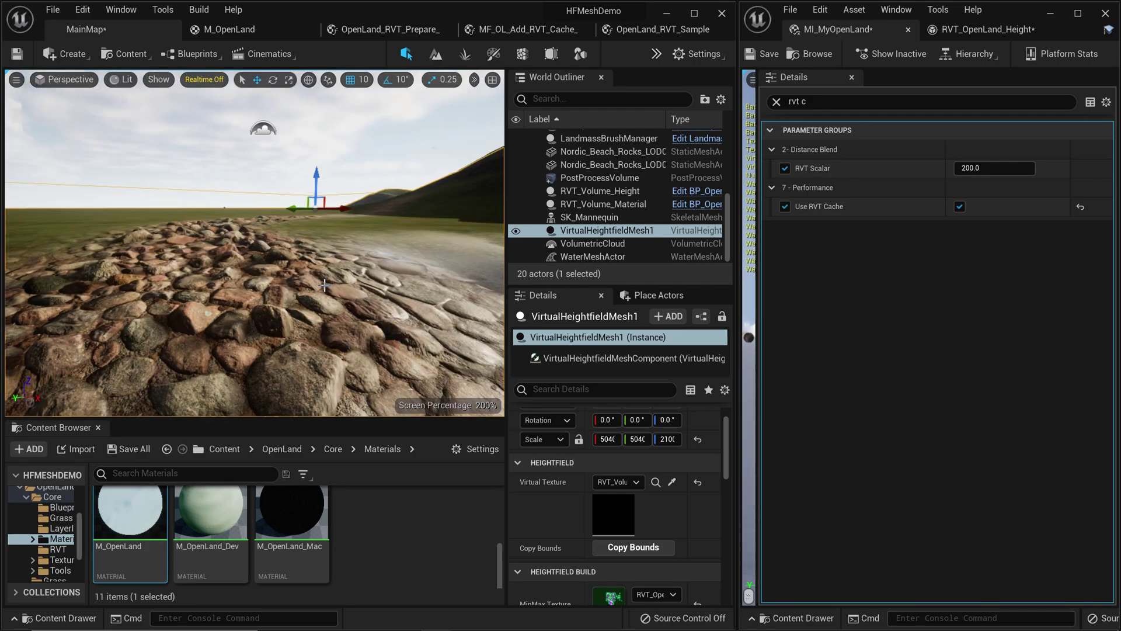
{"action": "scroll", "coordinate": [321, 278], "scroll_direction": "down", "scroll_amount": 5}
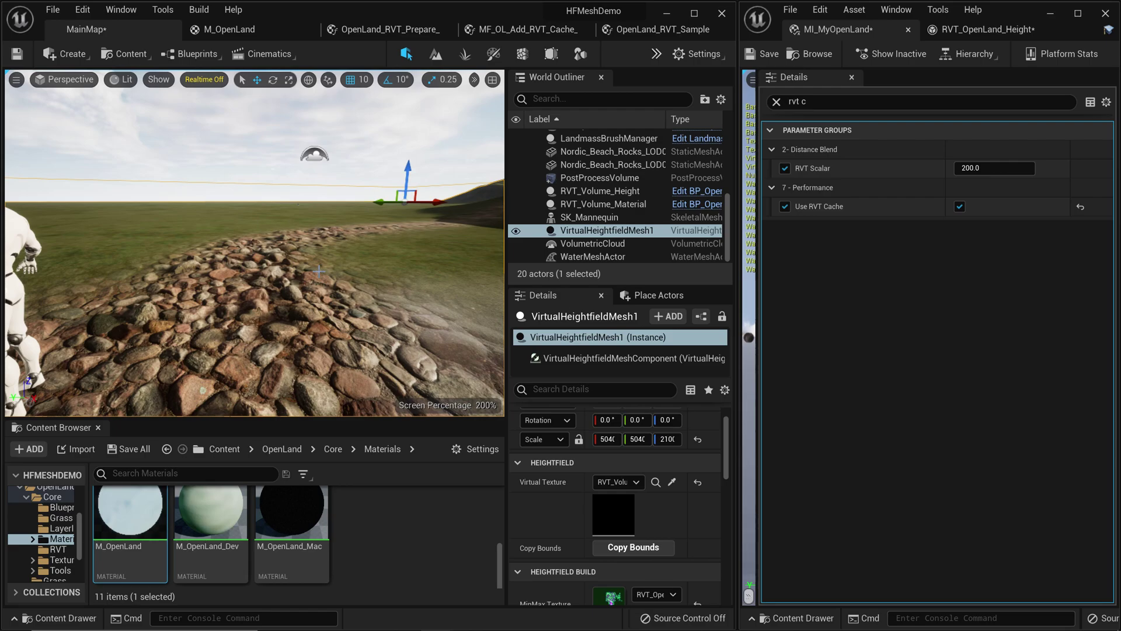
{"action": "right_click_drag", "start_coordinate": [319, 270], "coordinate": [319, 270]}
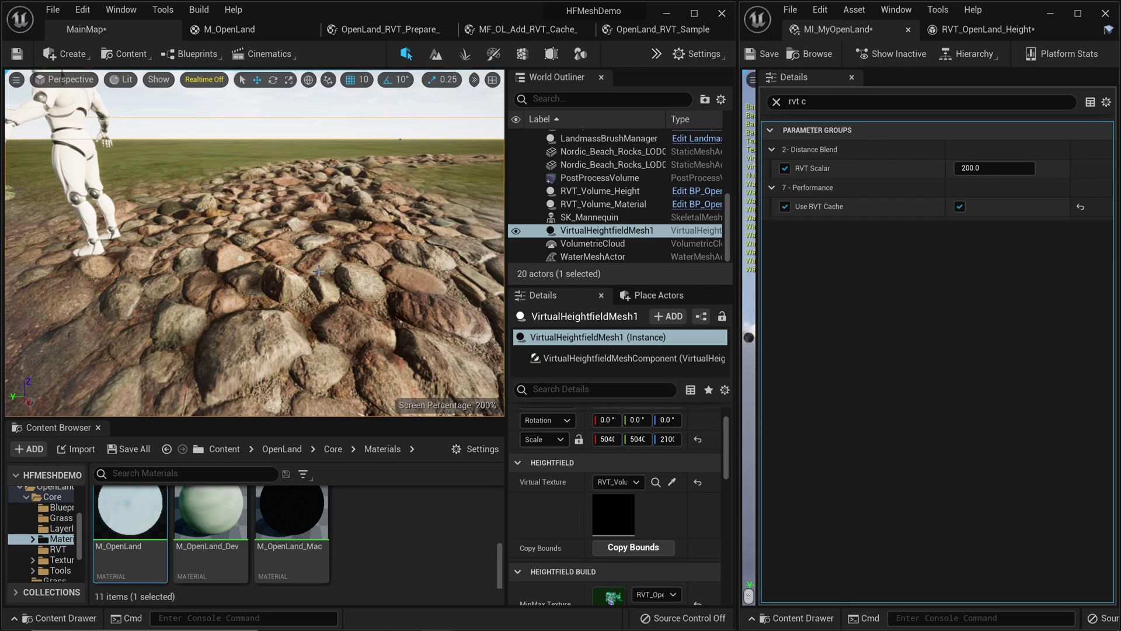